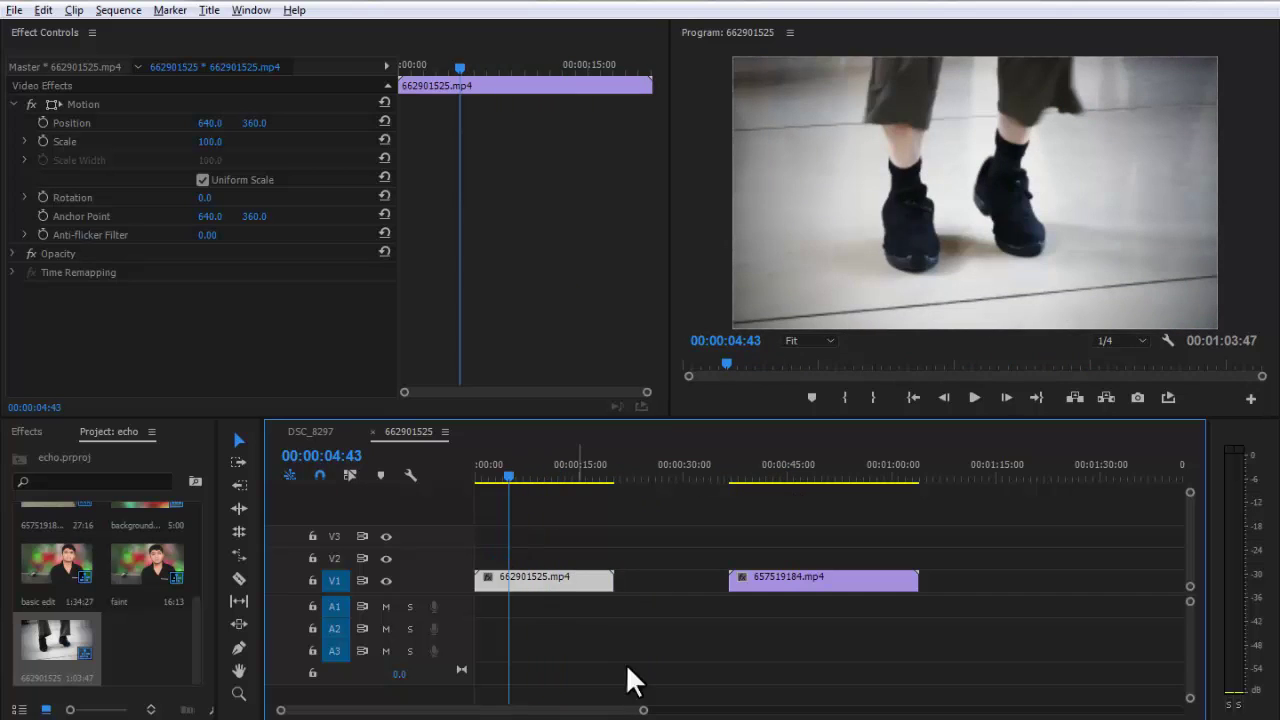
Preview the clip 662901525.mp4, and expand the Time group in the video effects list
{"action": "key", "text": "space"}
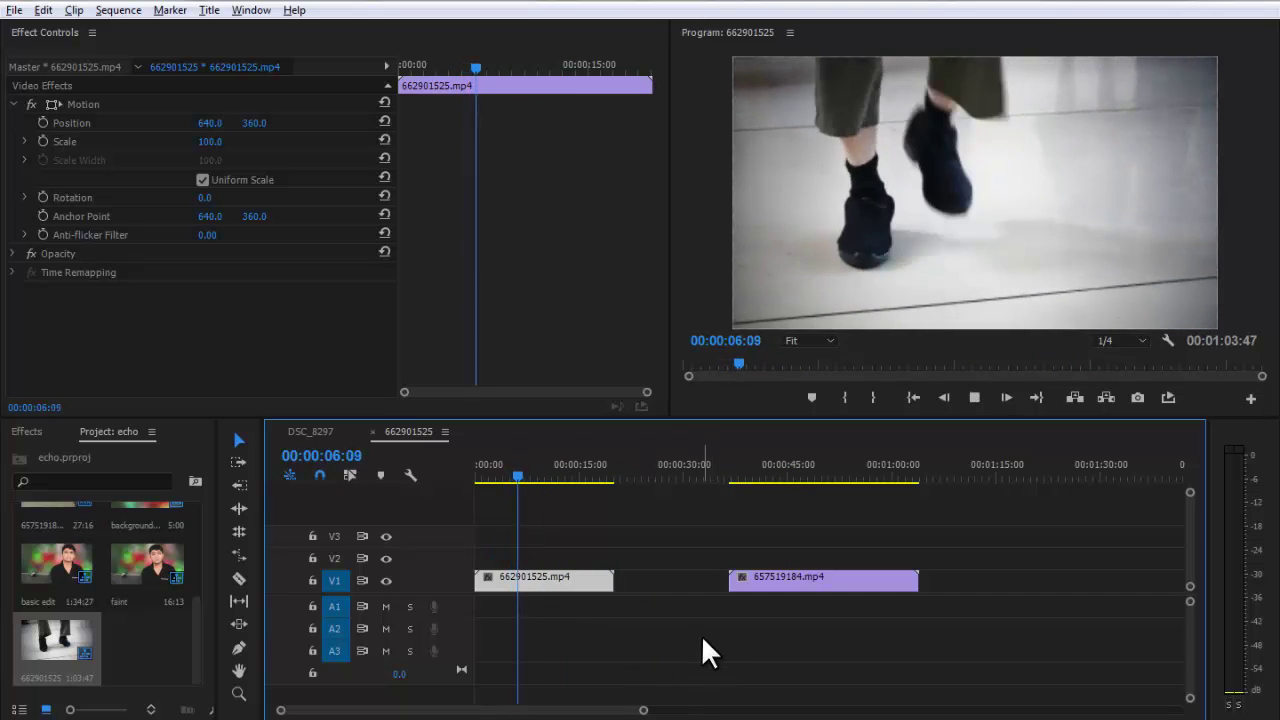
{"action": "key", "text": "space"}
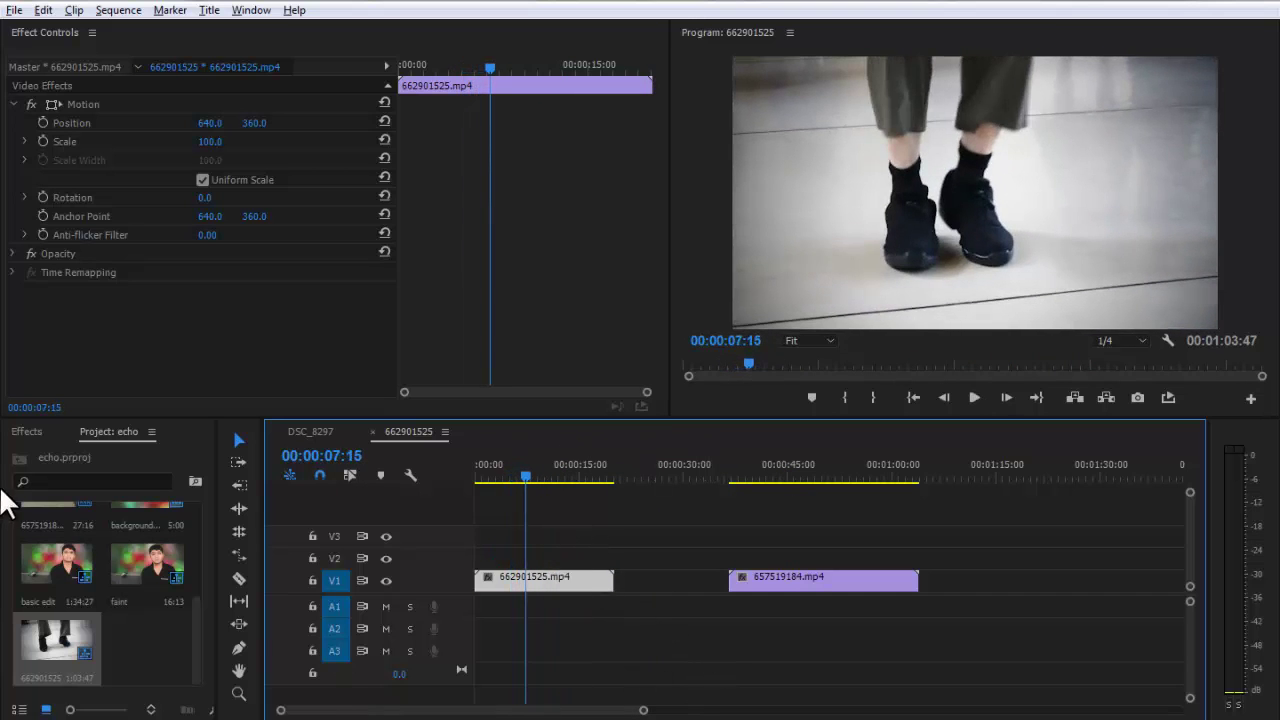
{"action": "left_click", "coordinate": [24, 431]}
{"action": "left_click_drag", "start_coordinate": [203, 523], "coordinate": [205, 632]}
{"action": "double_click", "coordinate": [80, 578]}
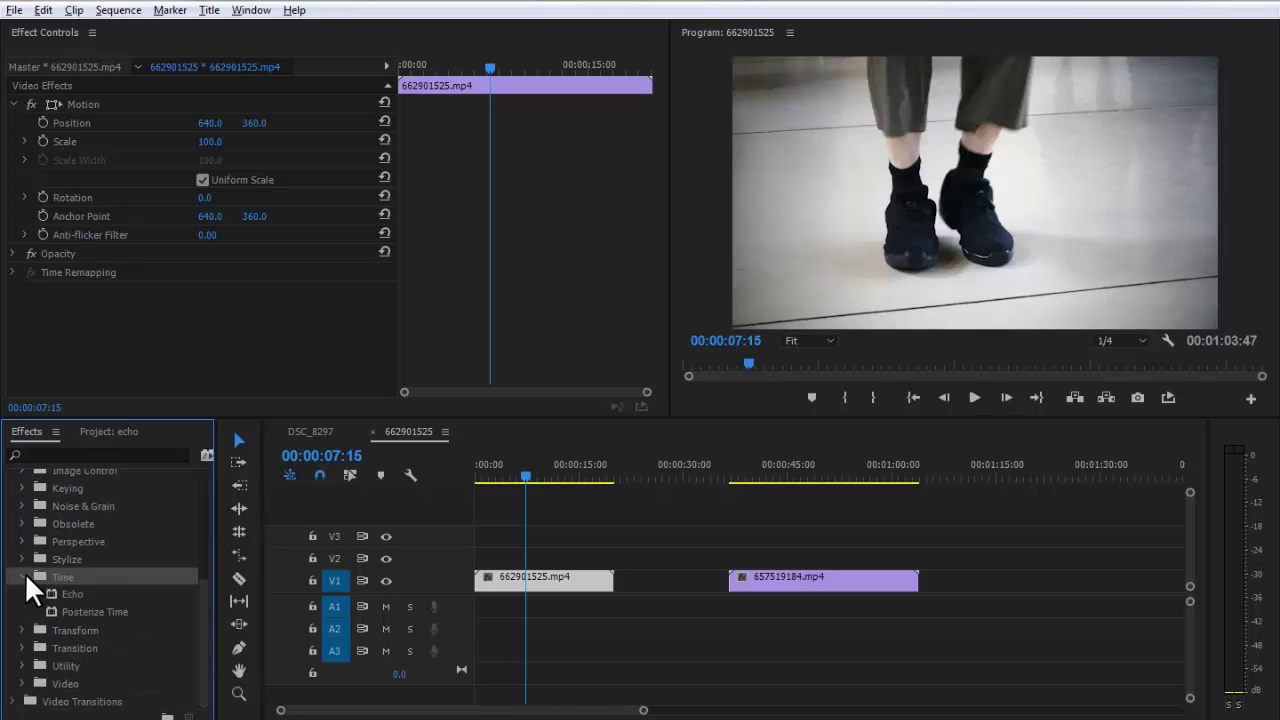
Apply the Posterize Time effect to the clip 662901525.mp4 on track V1
{"action": "key", "text": "grave"}
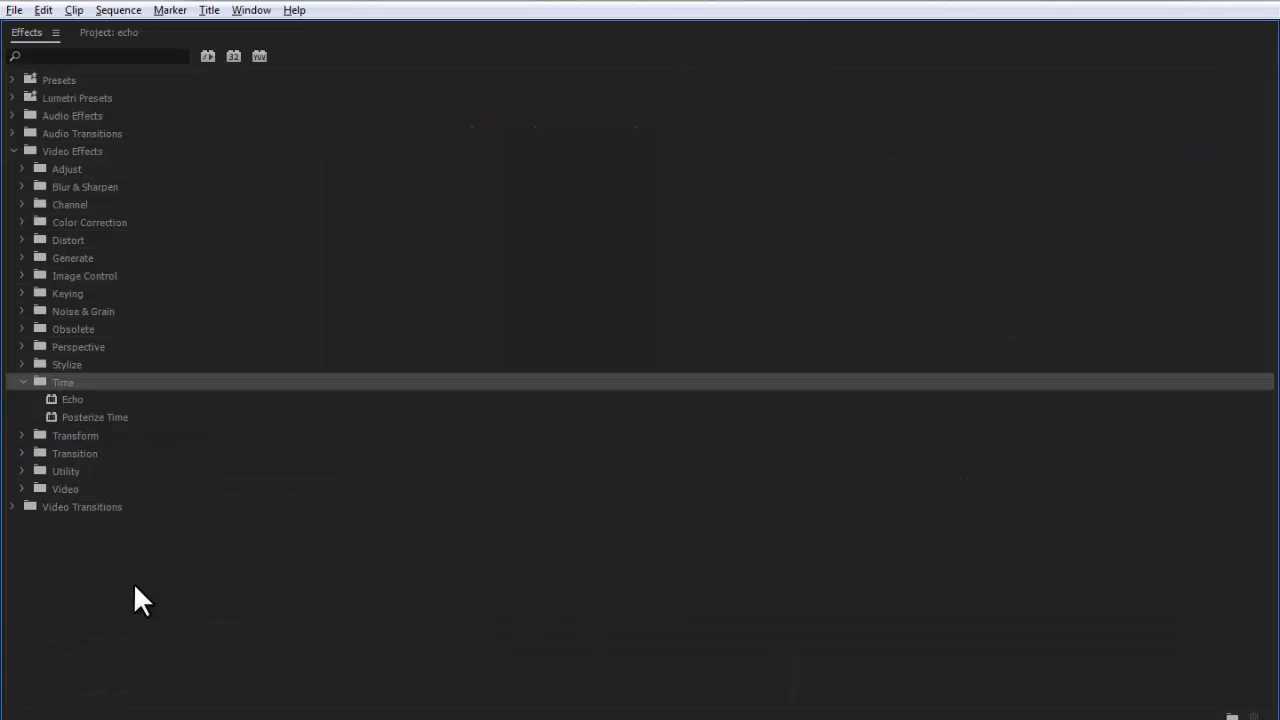
{"action": "left_click", "coordinate": [64, 399]}
{"action": "left_click", "coordinate": [106, 419]}
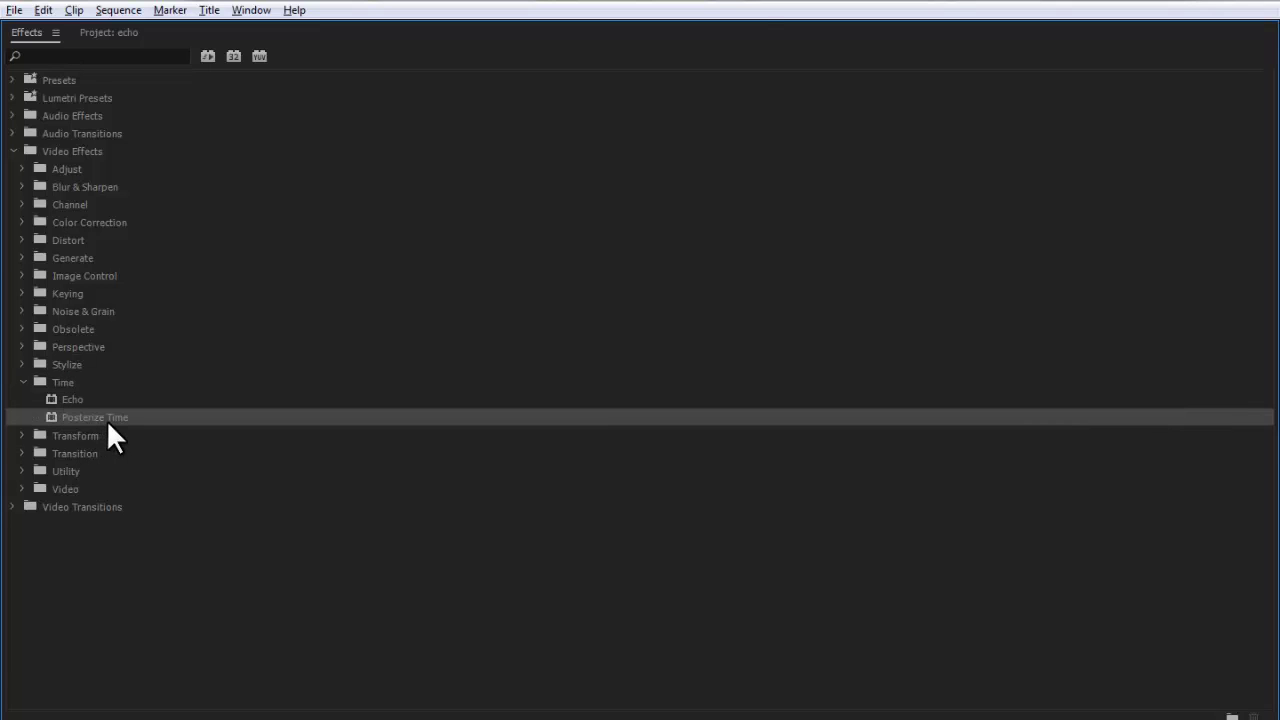
{"action": "key", "text": "grave"}
{"action": "left_click_drag", "start_coordinate": [201, 530], "coordinate": [201, 616]}
{"action": "left_click_drag", "start_coordinate": [98, 605], "coordinate": [553, 577]}
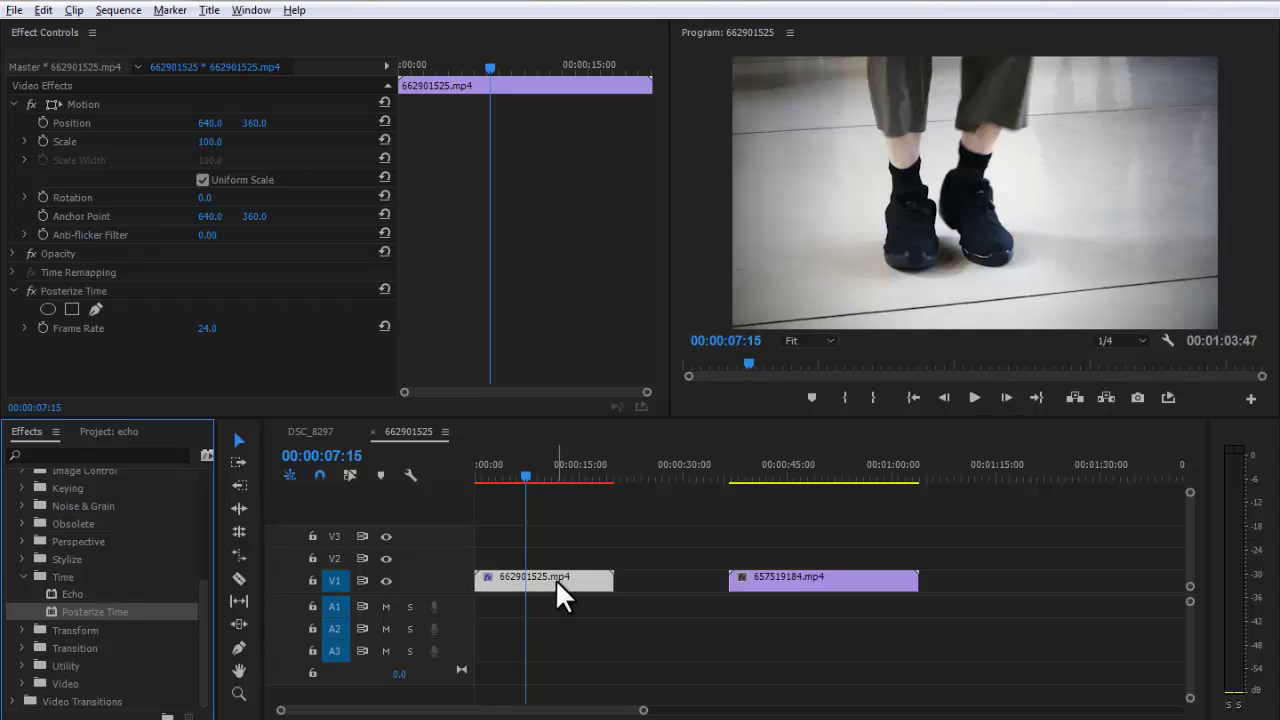
Set the Posterize Time frame rate to 1 and play back the clip
{"action": "left_click", "coordinate": [13, 106]}
{"action": "left_click", "coordinate": [77, 159]}
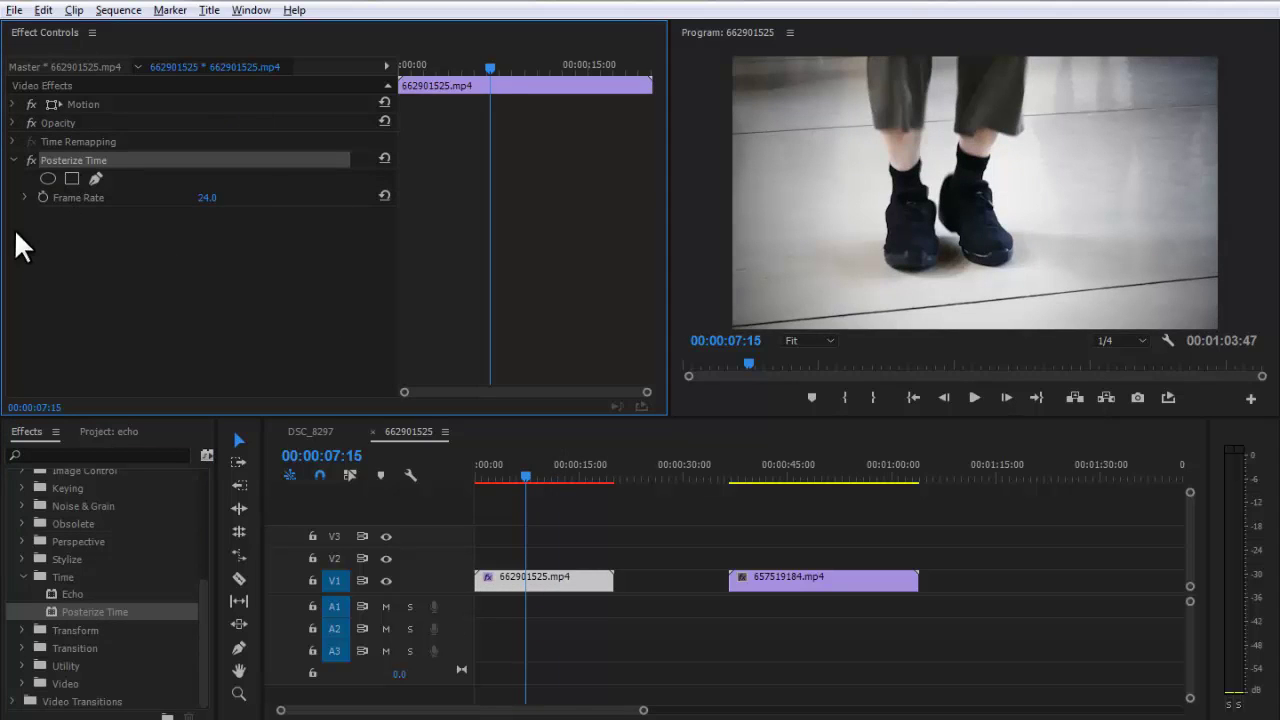
{"action": "left_click", "coordinate": [73, 199]}
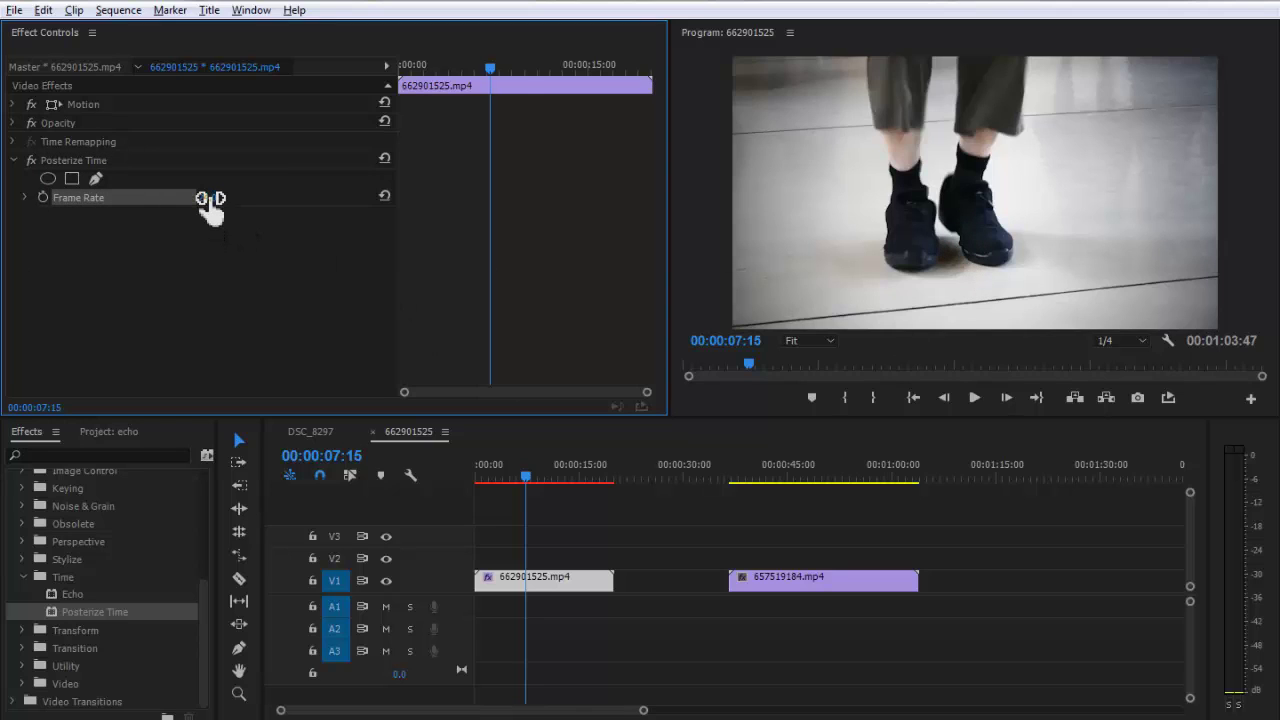
{"action": "left_click", "coordinate": [208, 199]}
{"action": "left_click", "coordinate": [226, 232]}
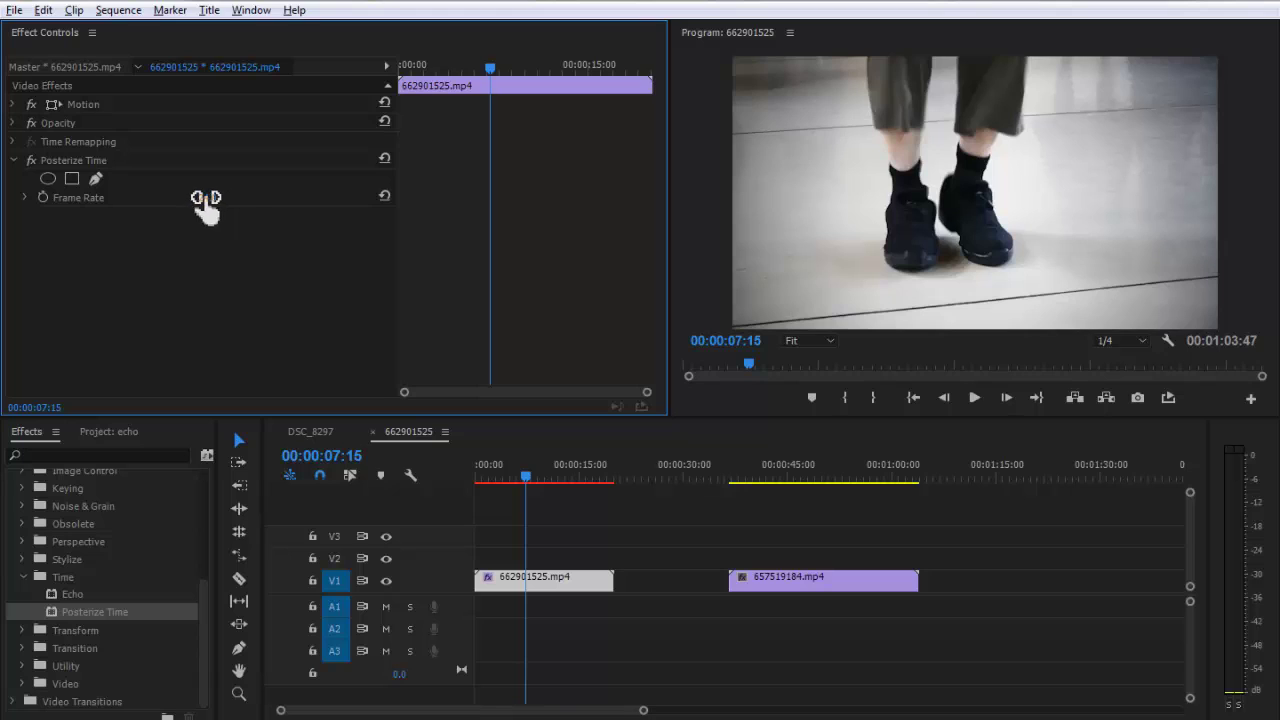
{"action": "left_click", "coordinate": [209, 199]}
{"action": "type", "text": "1"}
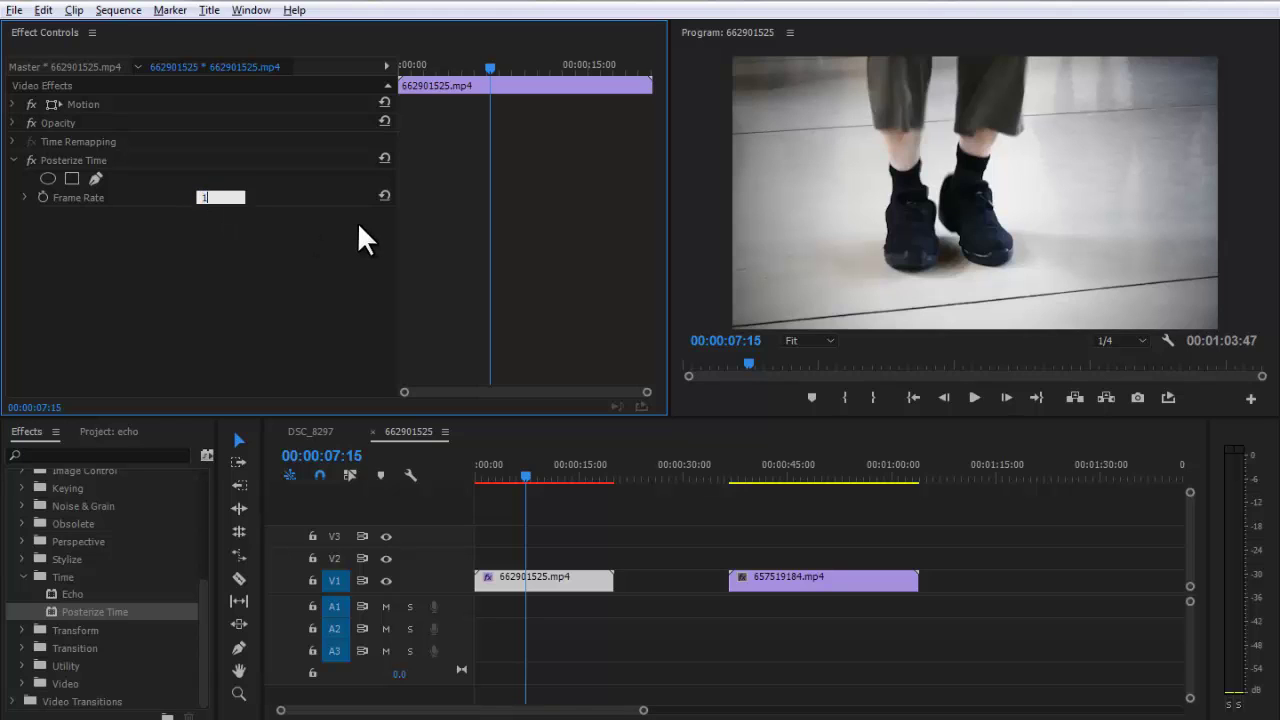
{"action": "key", "text": "Return"}
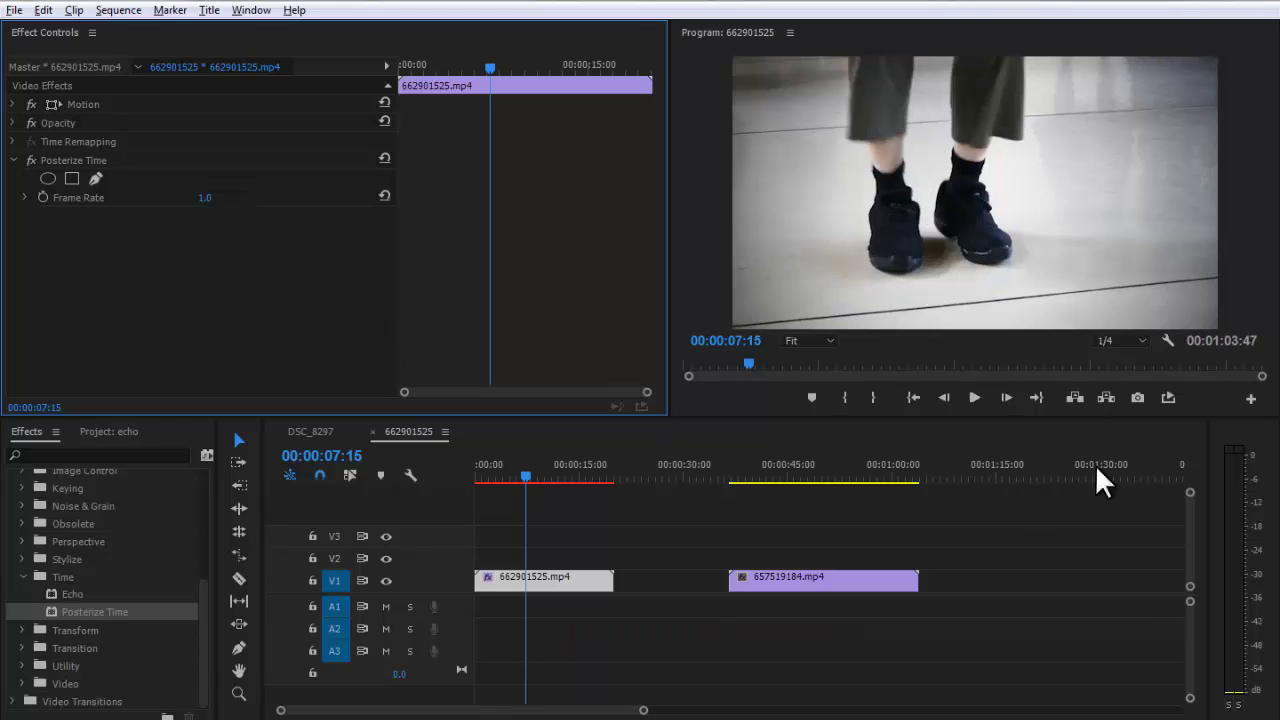
{"action": "left_click", "coordinate": [975, 398]}
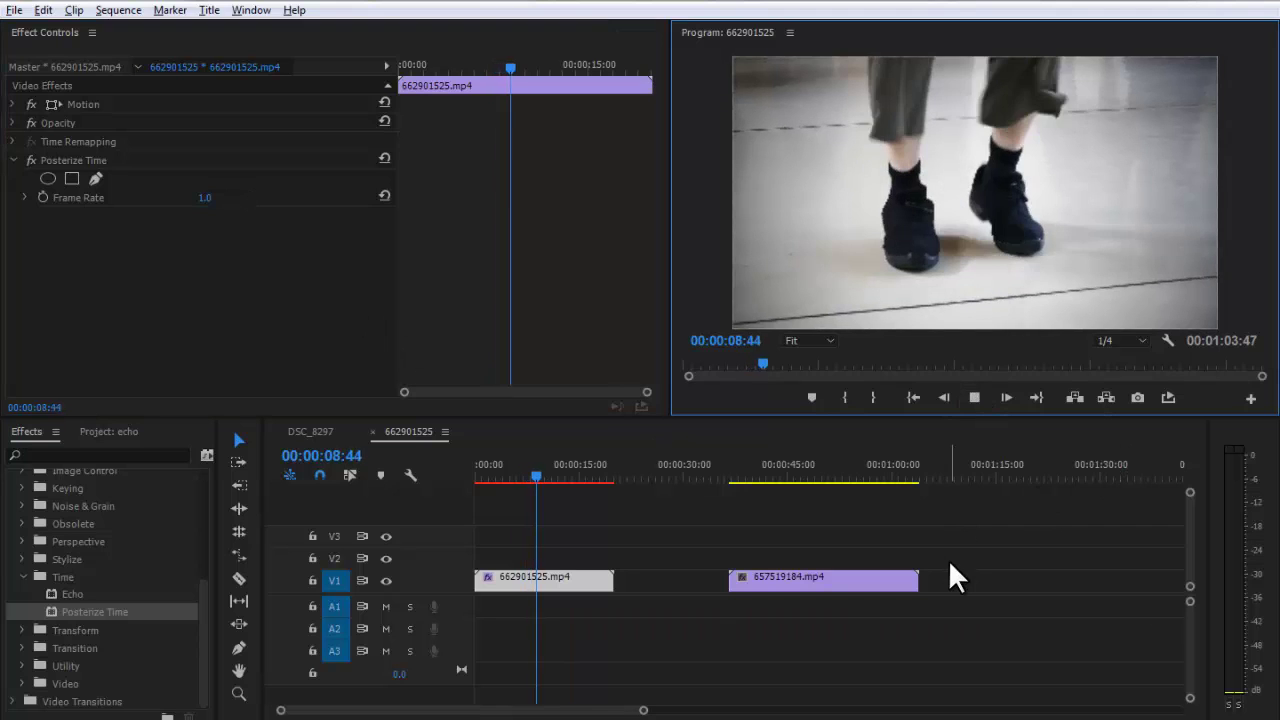
{"action": "key", "text": "space"}
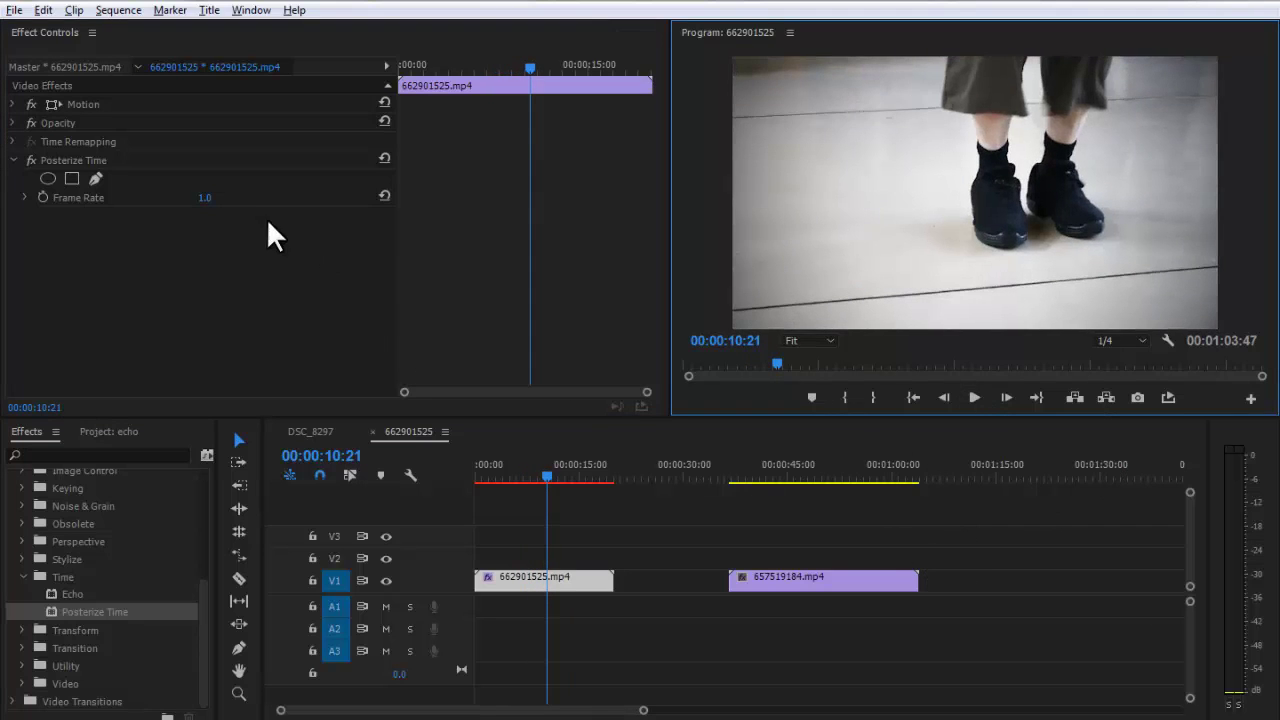
Set the Posterize Time frame rate to 4 and play the clip from about 00:00:04:37
{"action": "left_click", "coordinate": [204, 197]}
{"action": "type", "text": "4"}
{"action": "key", "text": "Return"}
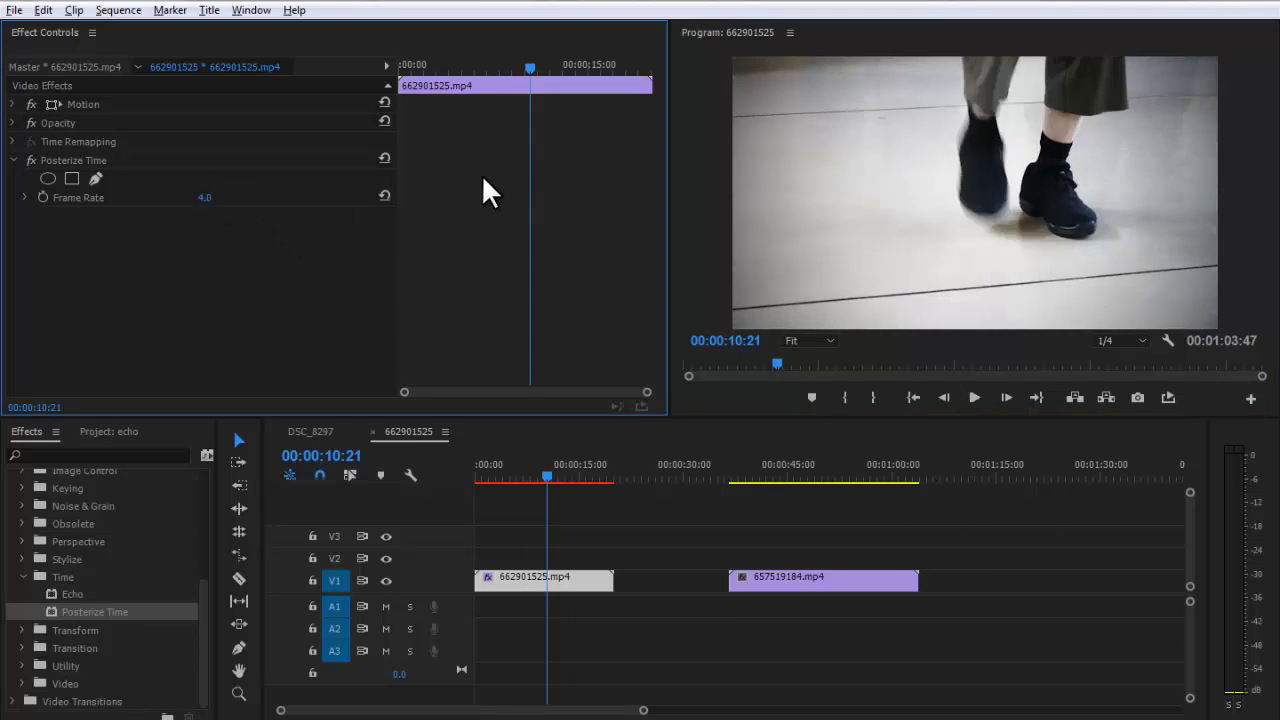
{"action": "left_click", "coordinate": [508, 476]}
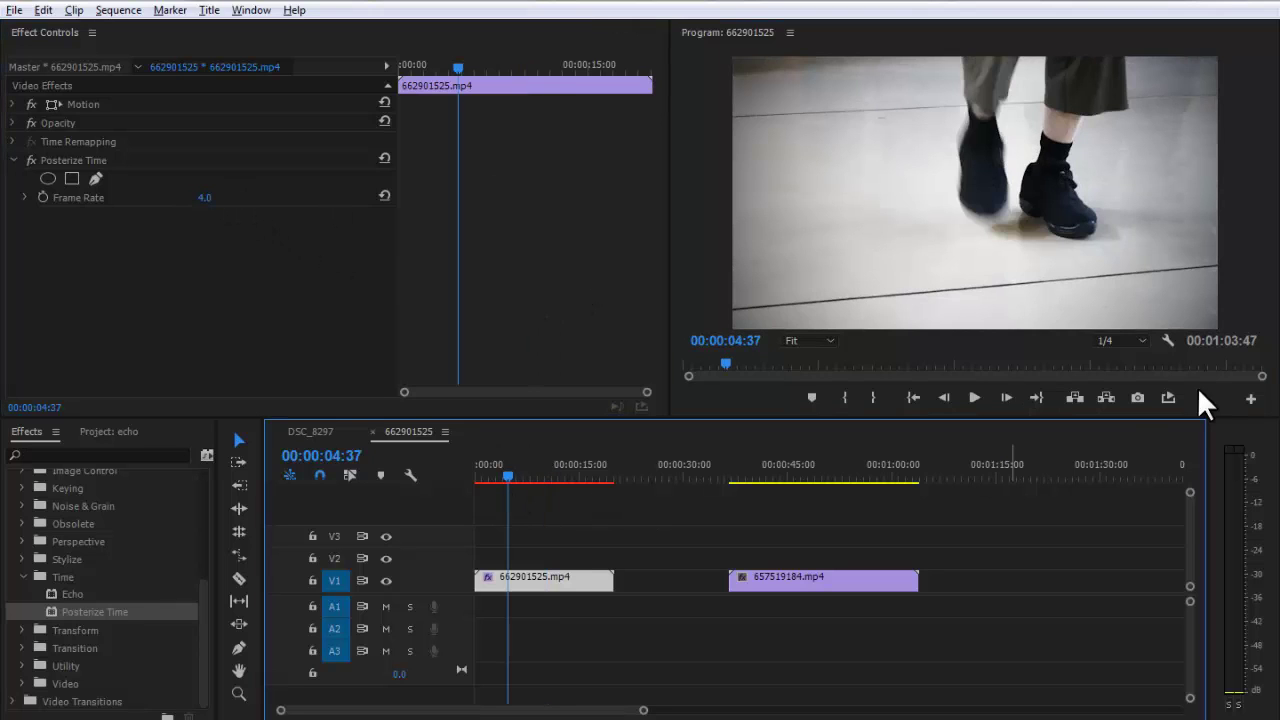
{"action": "key", "text": "space"}
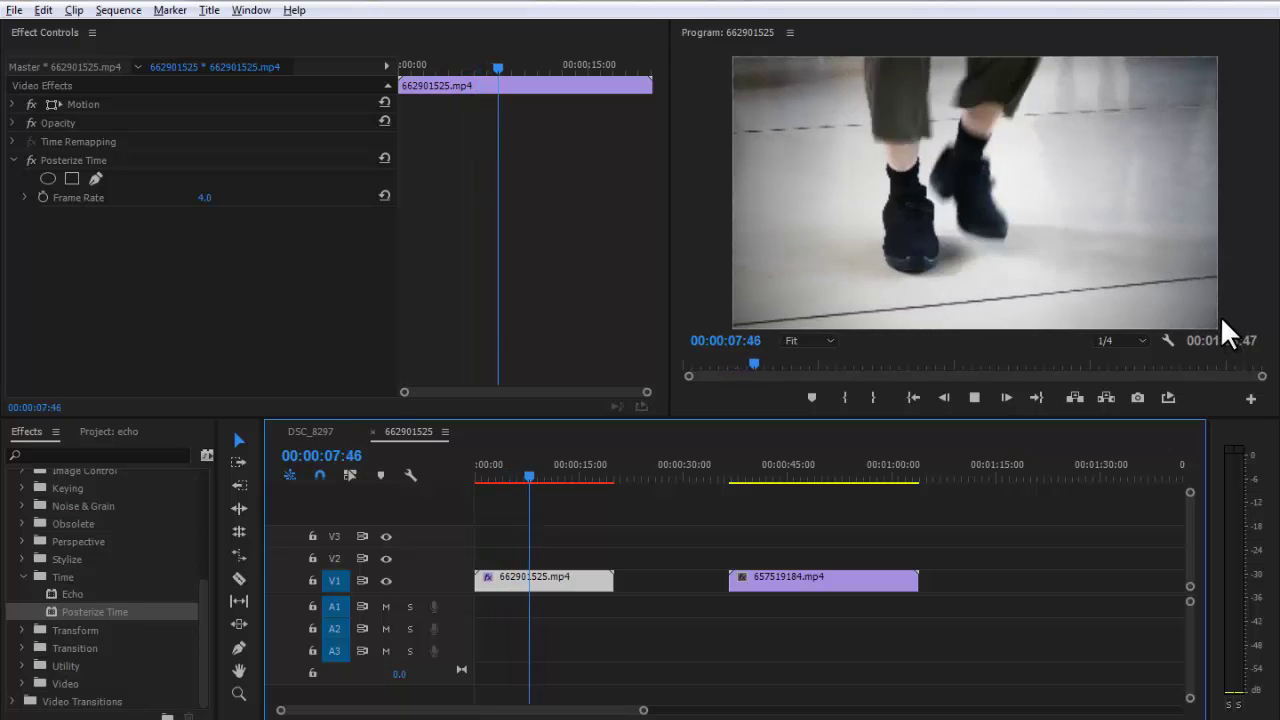
{"action": "key", "text": "space"}
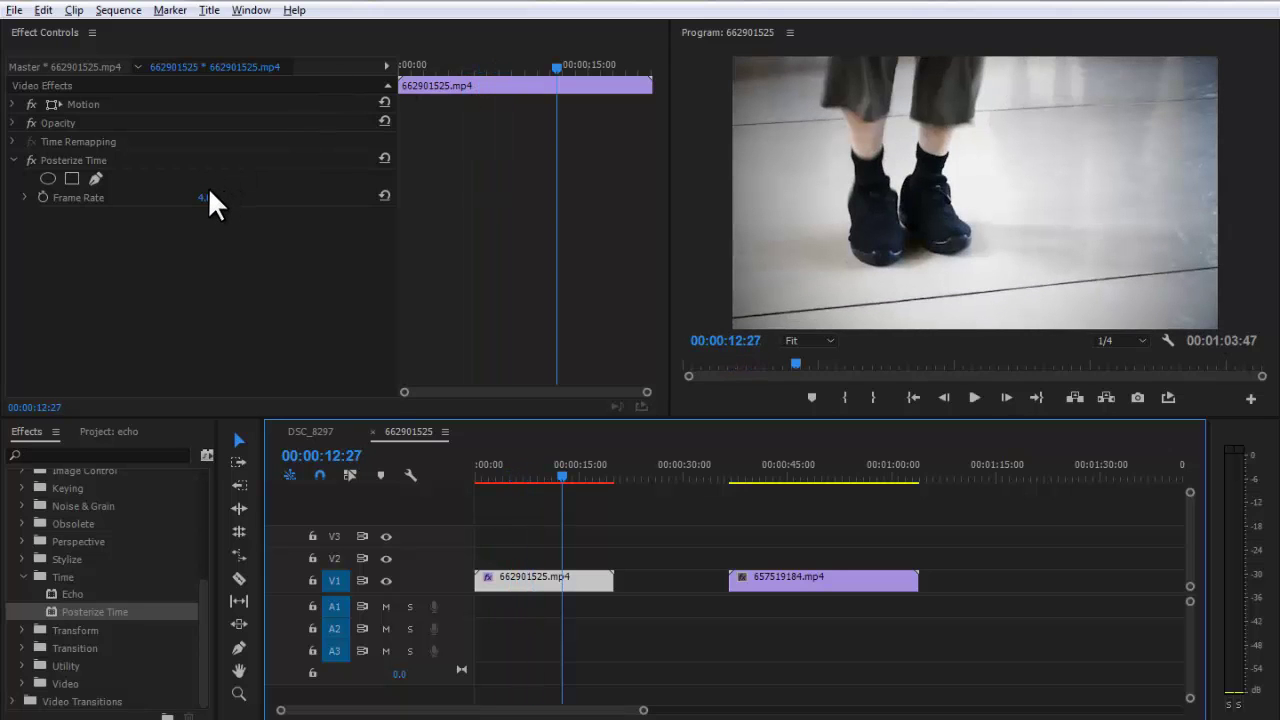
Raise the Posterize Time frame rate to 6 and preview the clip again
{"action": "left_click_drag", "start_coordinate": [208, 197], "coordinate": [214, 197]}
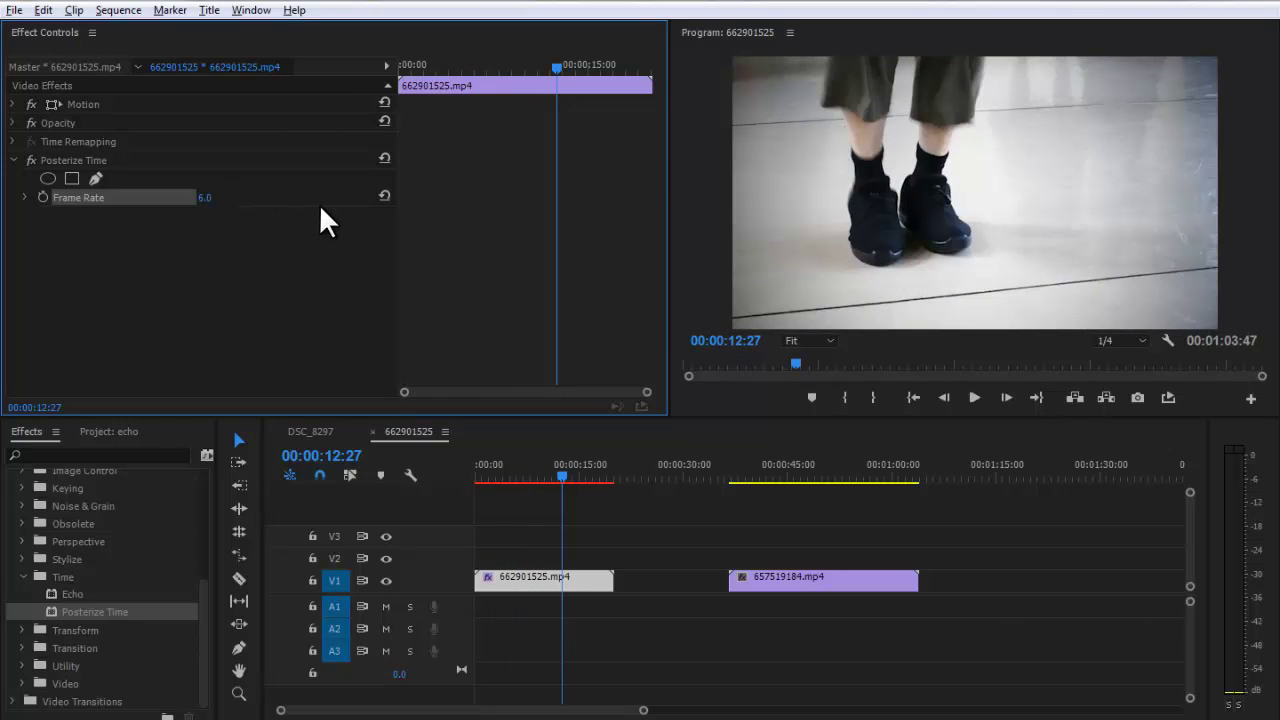
{"action": "key", "text": "space"}
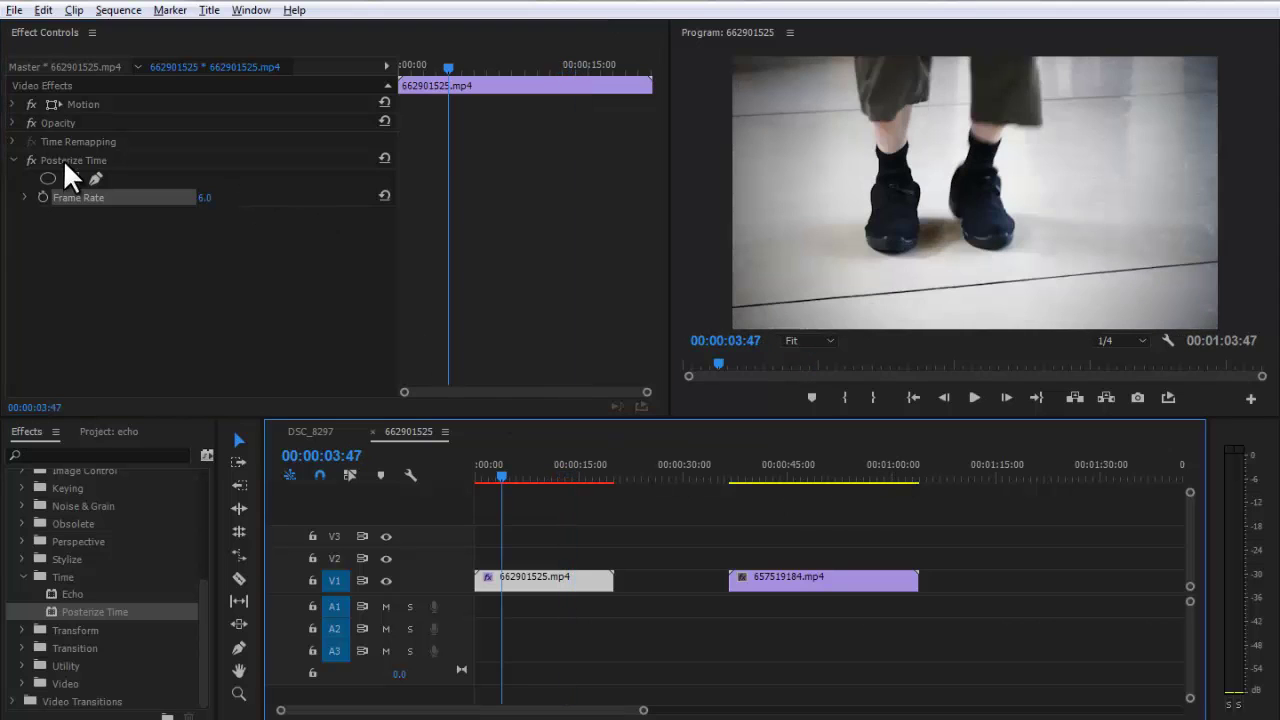
Move the Posterize Time effect from 662901525.mp4 to the clip 657519184.mp4 and play that clip from about 00:00:51:33
{"action": "left_click", "coordinate": [63, 159]}
{"action": "key", "text": "Delete"}
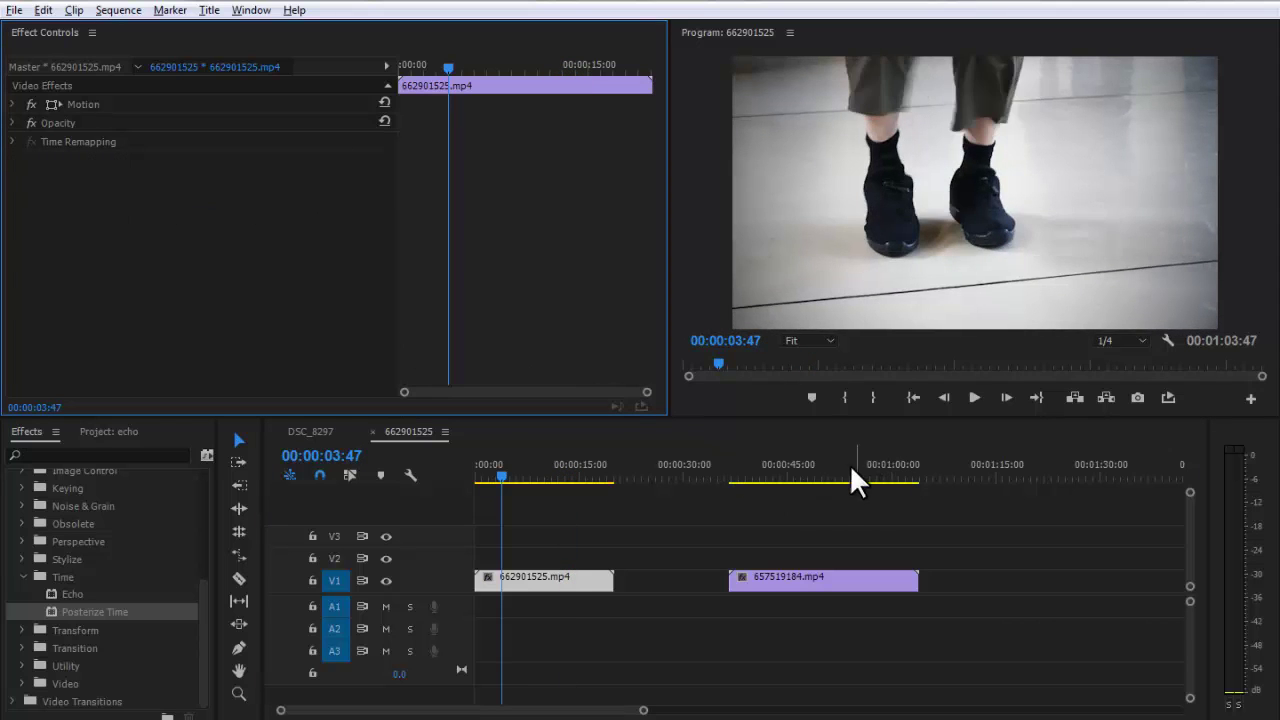
{"action": "left_click", "coordinate": [834, 466]}
{"action": "left_click", "coordinate": [805, 580]}
{"action": "left_click", "coordinate": [161, 242]}
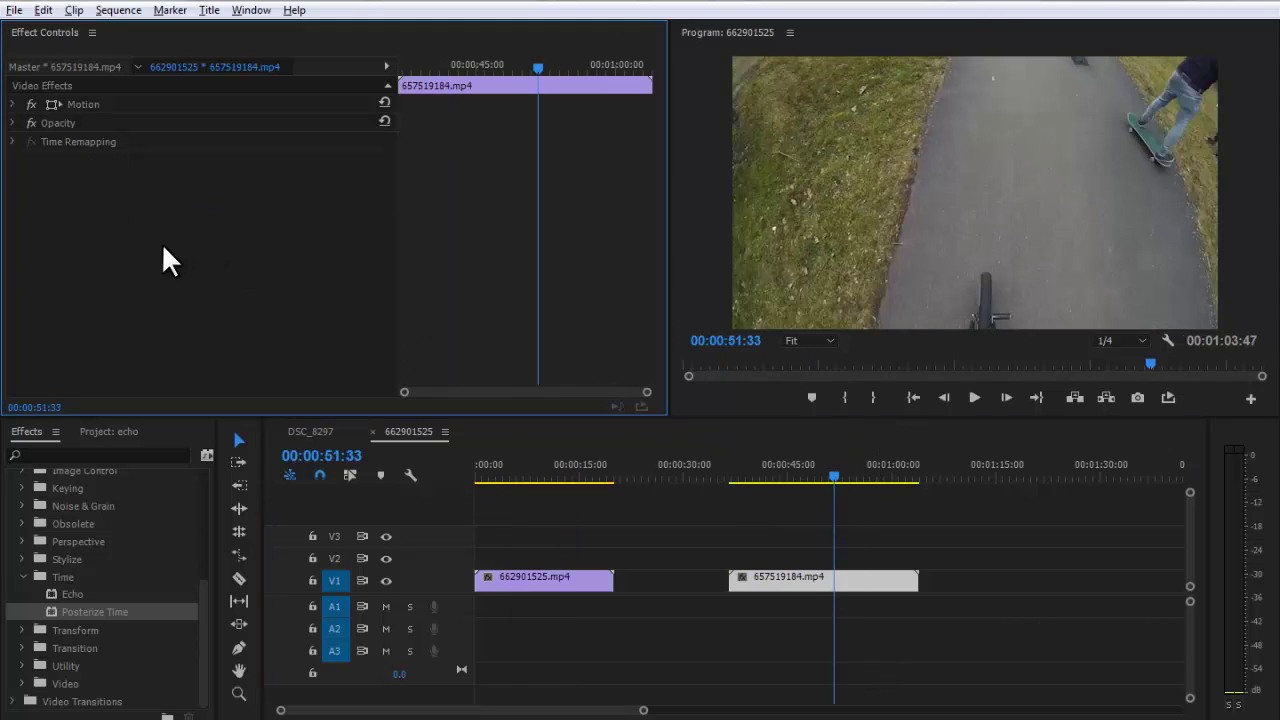
{"action": "key", "text": "ctrl+z"}
{"action": "key", "text": "space"}
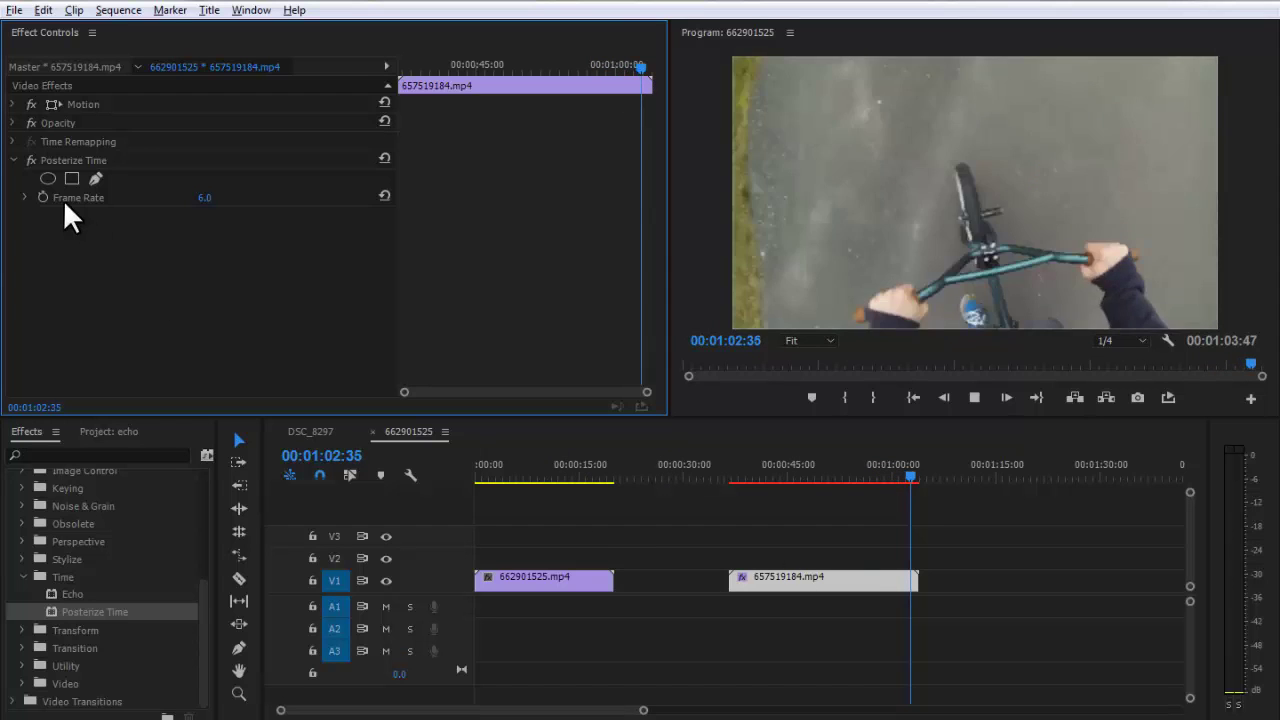
Remove the Posterize Time effect from 657519184.mp4 and move the playhead to about 00:00:52:15
{"action": "left_click", "coordinate": [87, 158]}
{"action": "key", "text": "Delete"}
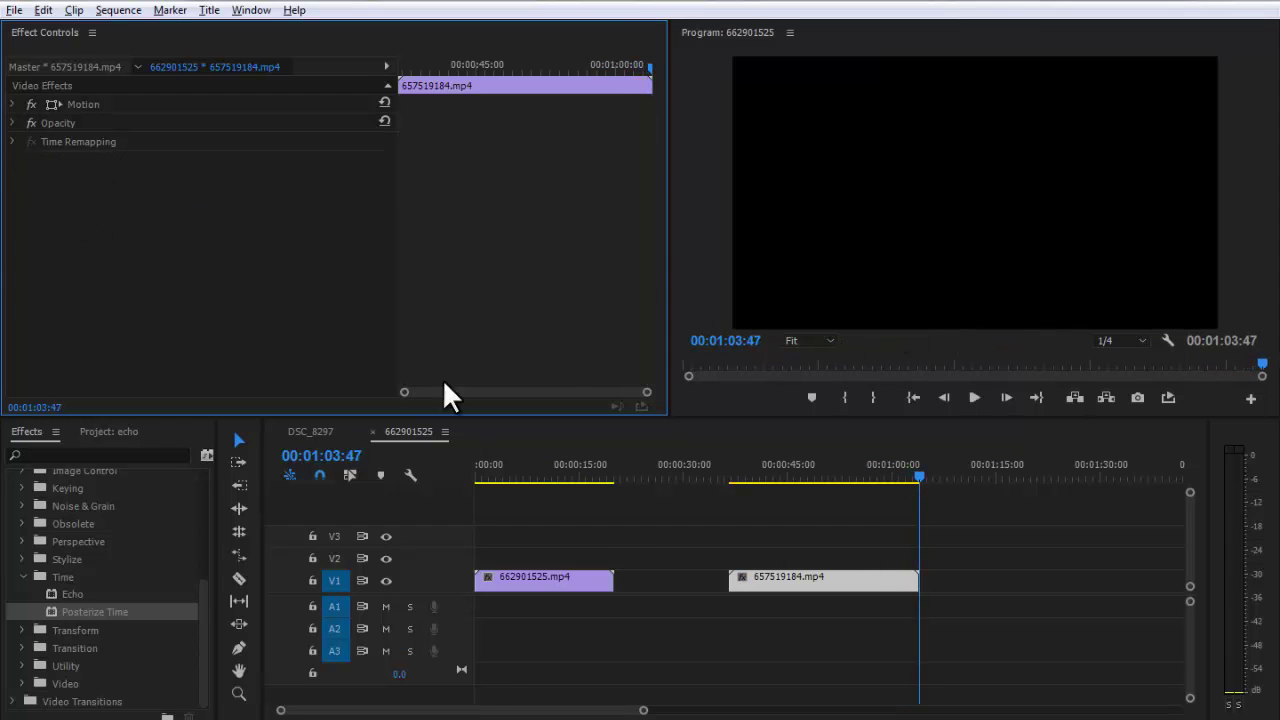
{"action": "left_click_drag", "start_coordinate": [843, 477], "coordinate": [840, 479]}
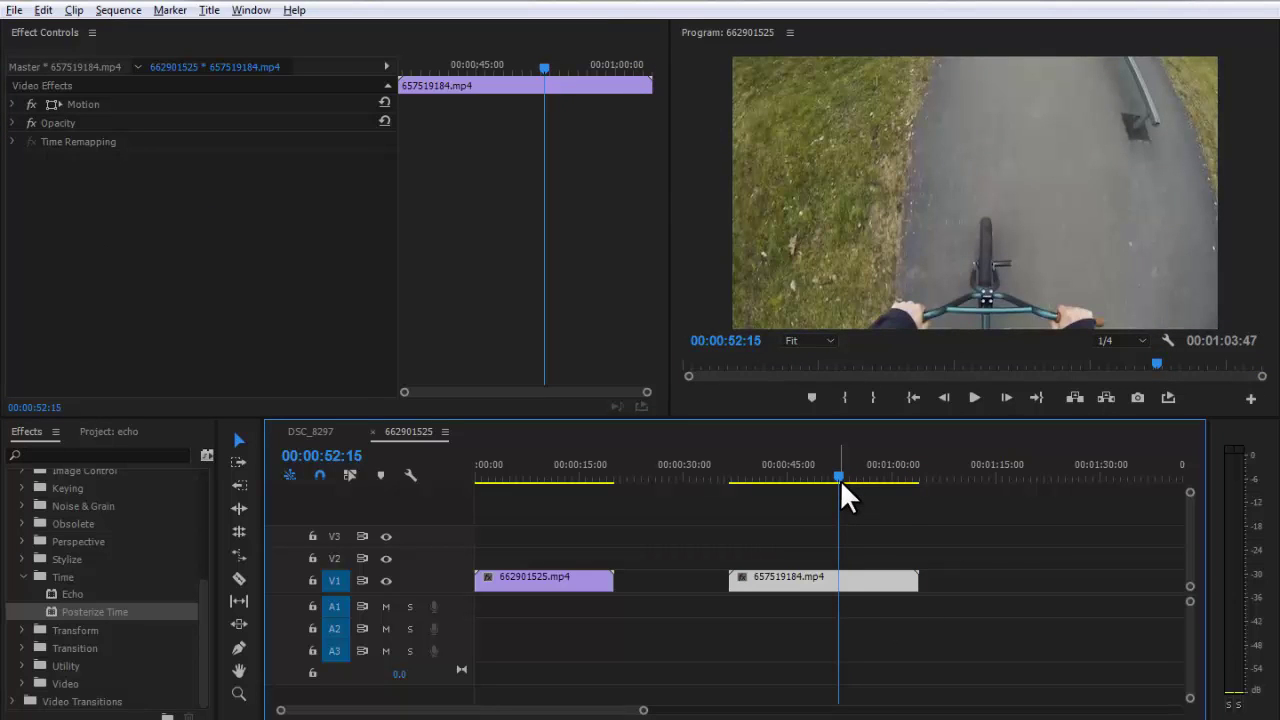
{"action": "left_click", "coordinate": [165, 302]}
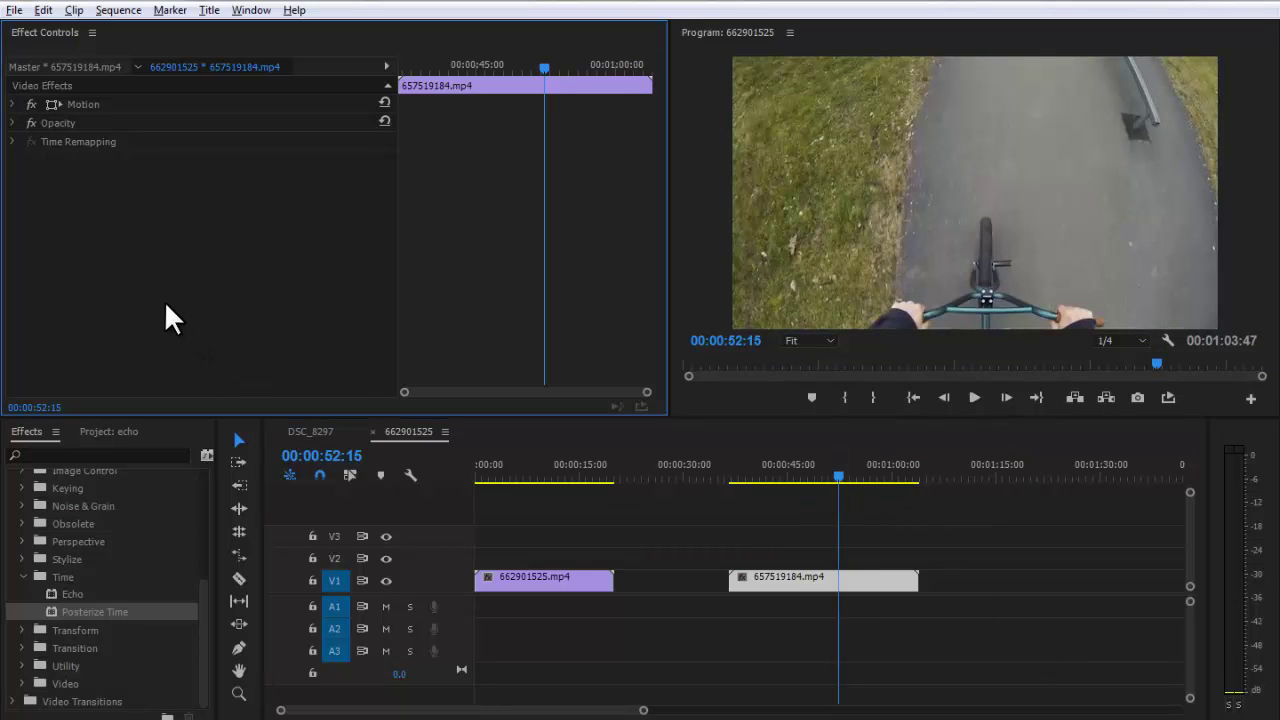
Paste the Posterize Time effect back onto 657519184.mp4 and preview it with a frame rate of 89
{"action": "key", "text": "ctrl+v"}
{"action": "left_click_drag", "start_coordinate": [210, 204], "coordinate": [282, 212]}
{"action": "key", "text": "space"}
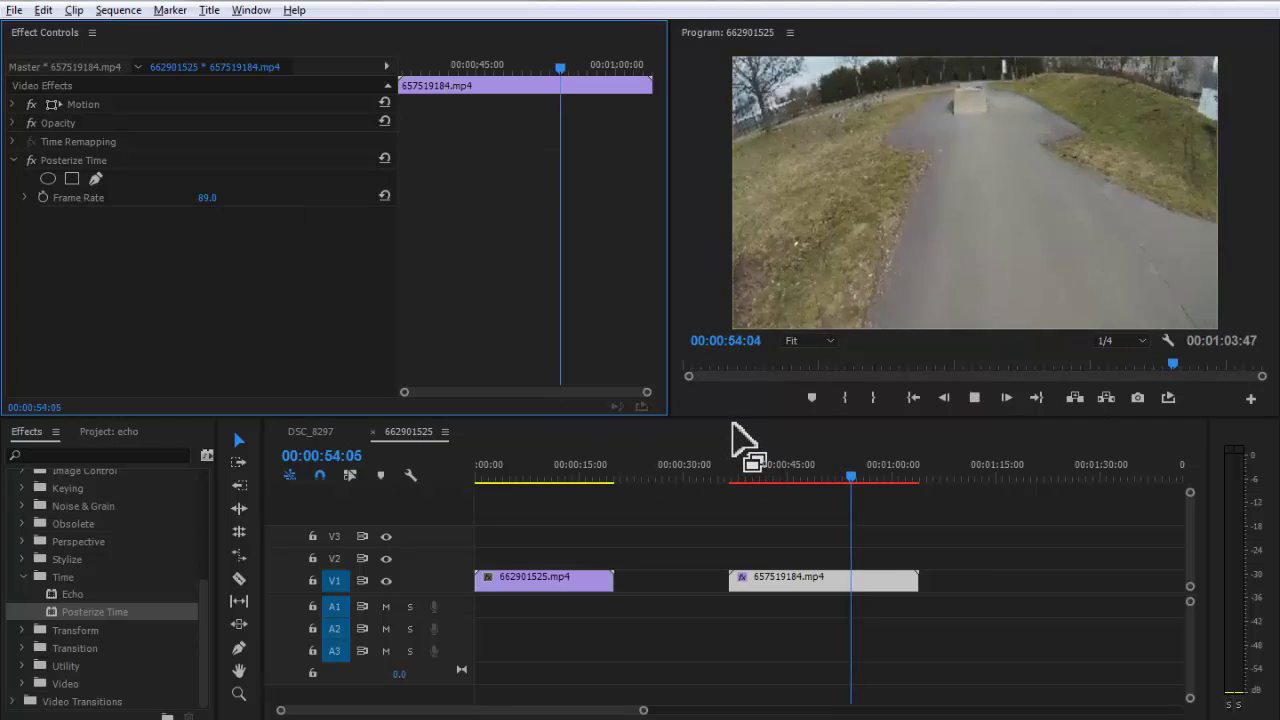
{"action": "key", "text": "space"}
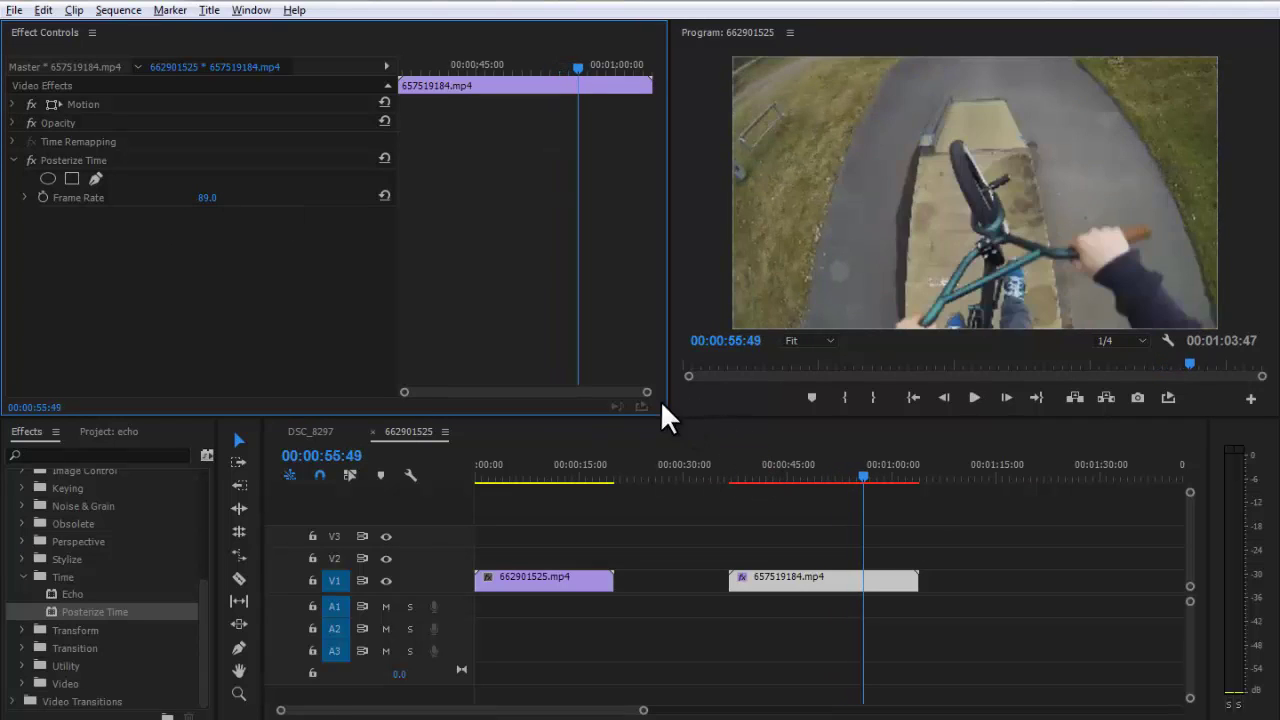
Replace the Posterize Time effect on the clip 657519184.mp4 with the Echo effect
{"action": "left_click", "coordinate": [70, 160]}
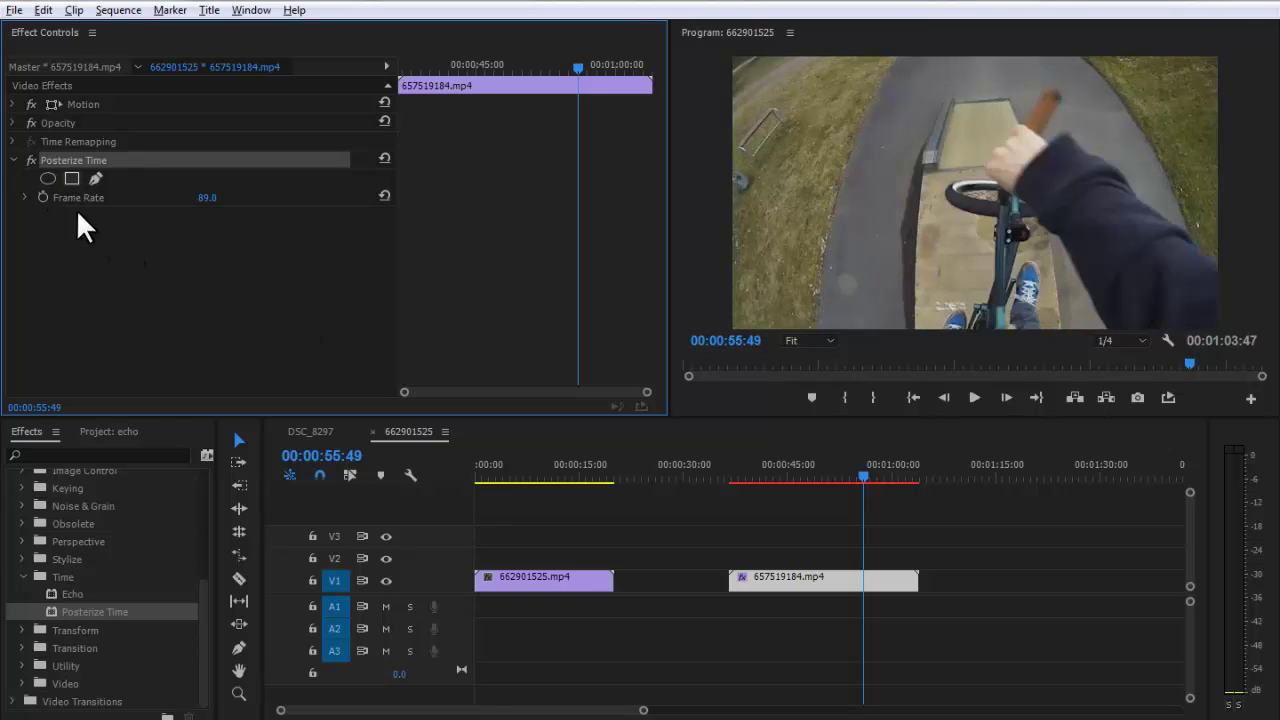
{"action": "key", "text": "Delete"}
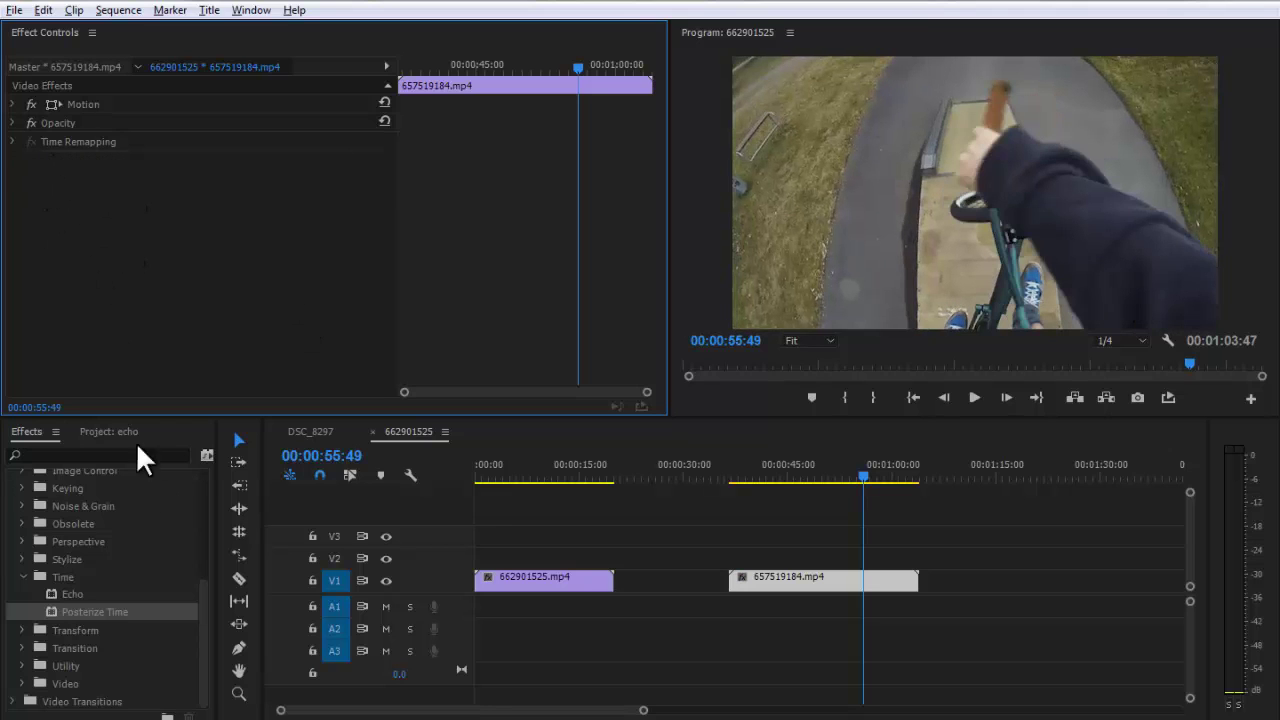
{"action": "left_click", "coordinate": [204, 598]}
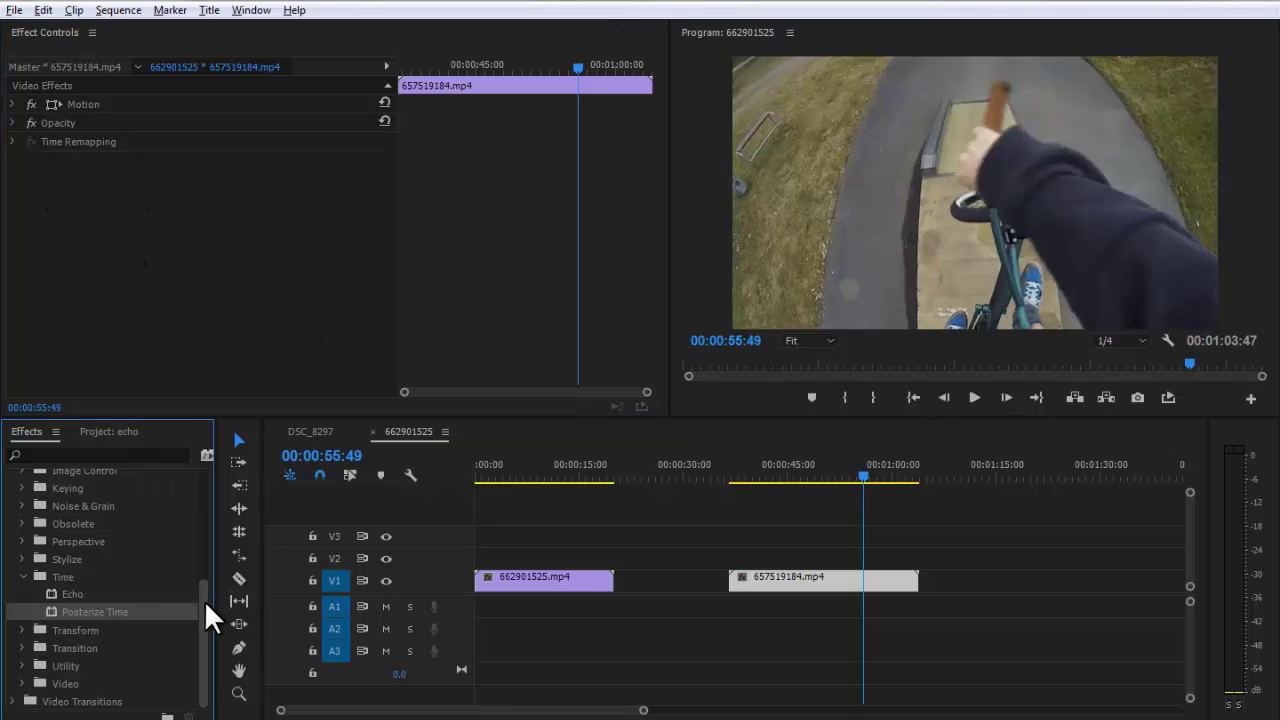
{"action": "left_click", "coordinate": [69, 595]}
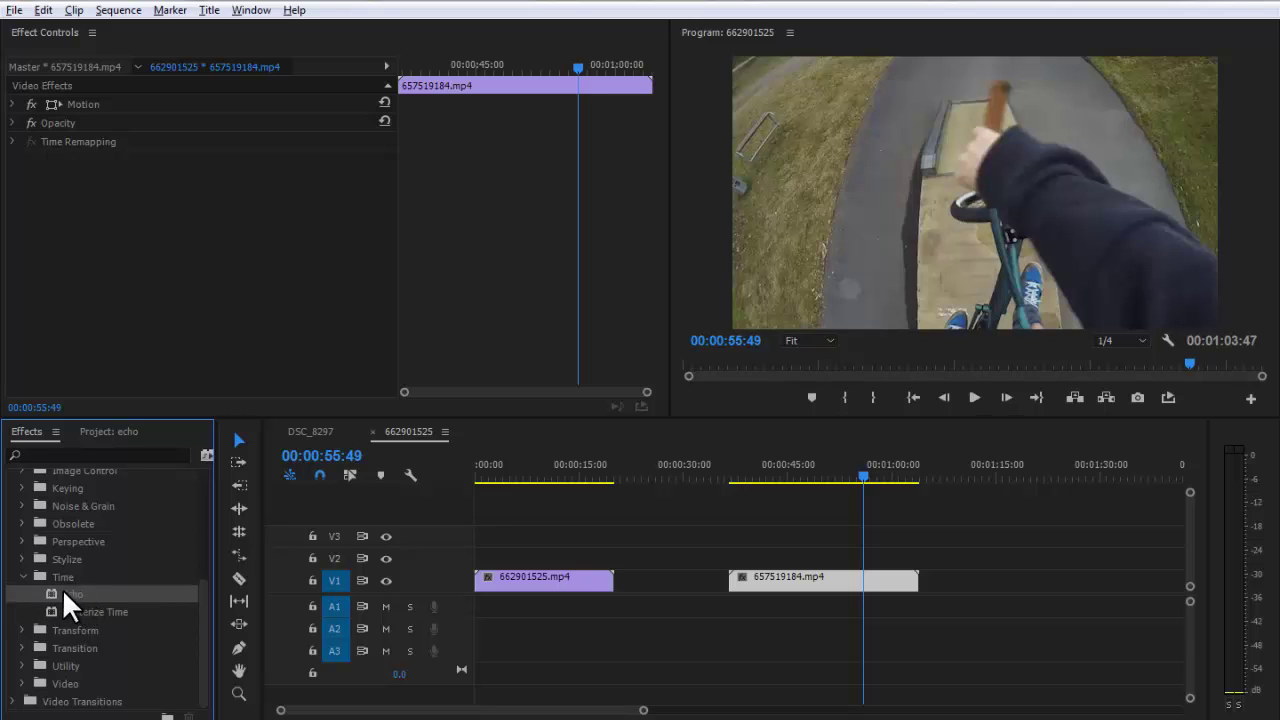
{"action": "left_click_drag", "start_coordinate": [62, 588], "coordinate": [837, 597]}
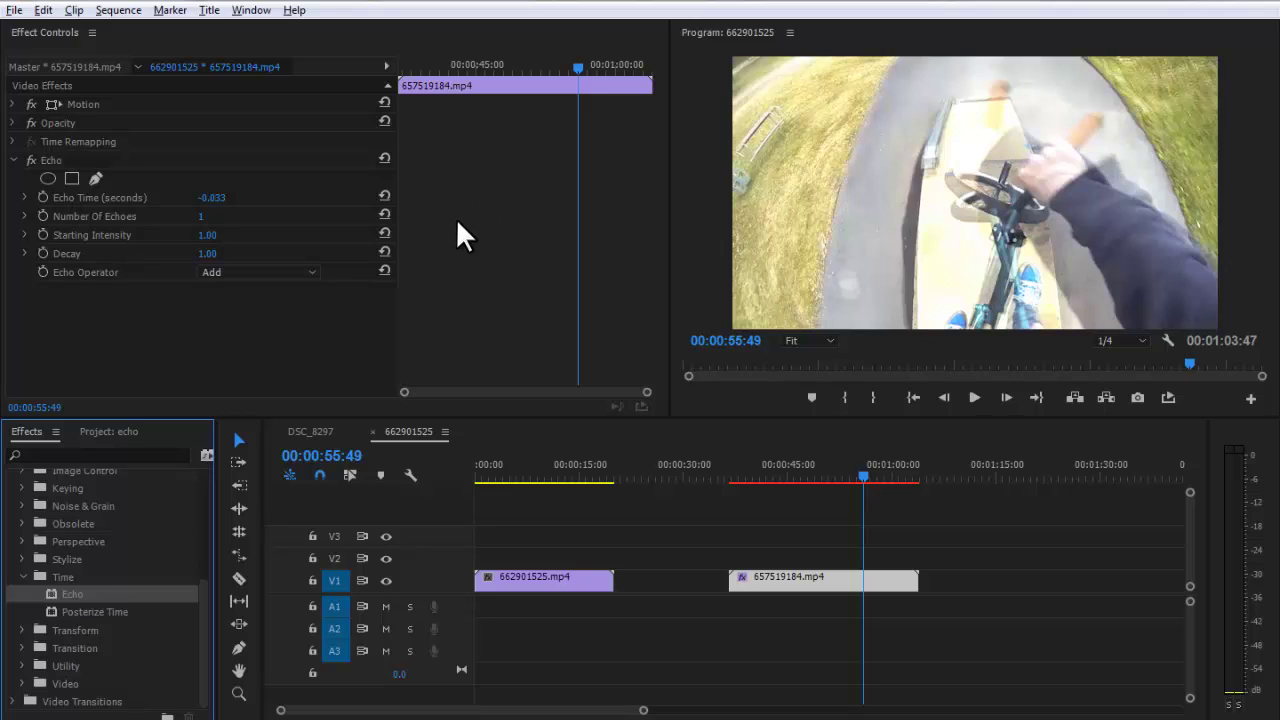
Set the Echo Time to 1 second and play the clip 657519184.mp4 from its start
{"action": "left_click", "coordinate": [215, 200]}
{"action": "type", "text": "1"}
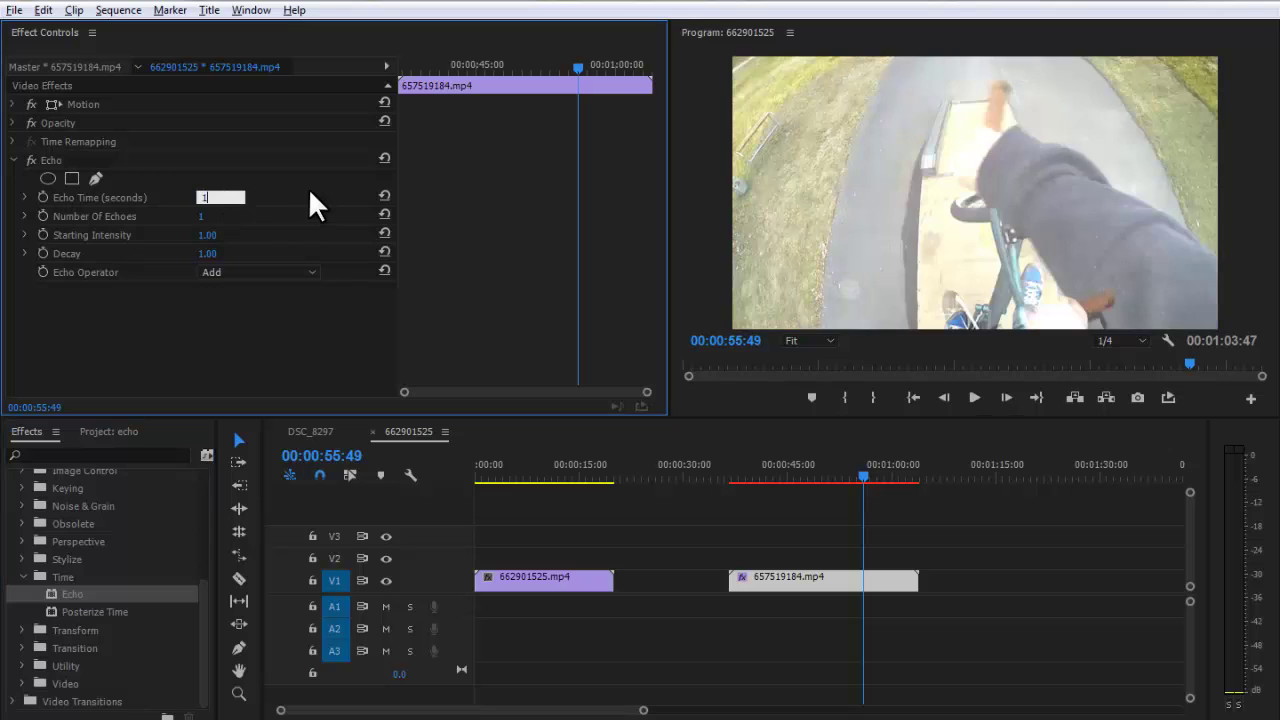
{"action": "key", "text": "Return"}
{"action": "left_click_drag", "start_coordinate": [768, 480], "coordinate": [731, 489]}
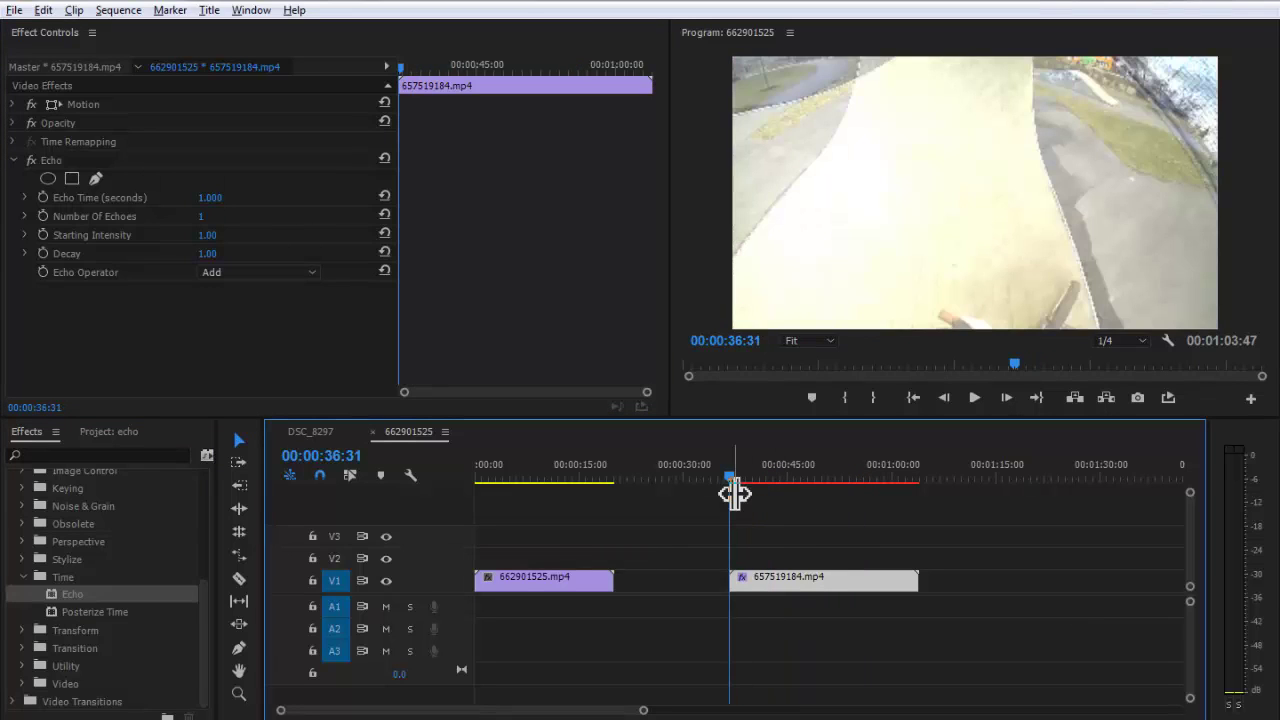
{"action": "key", "text": "space"}
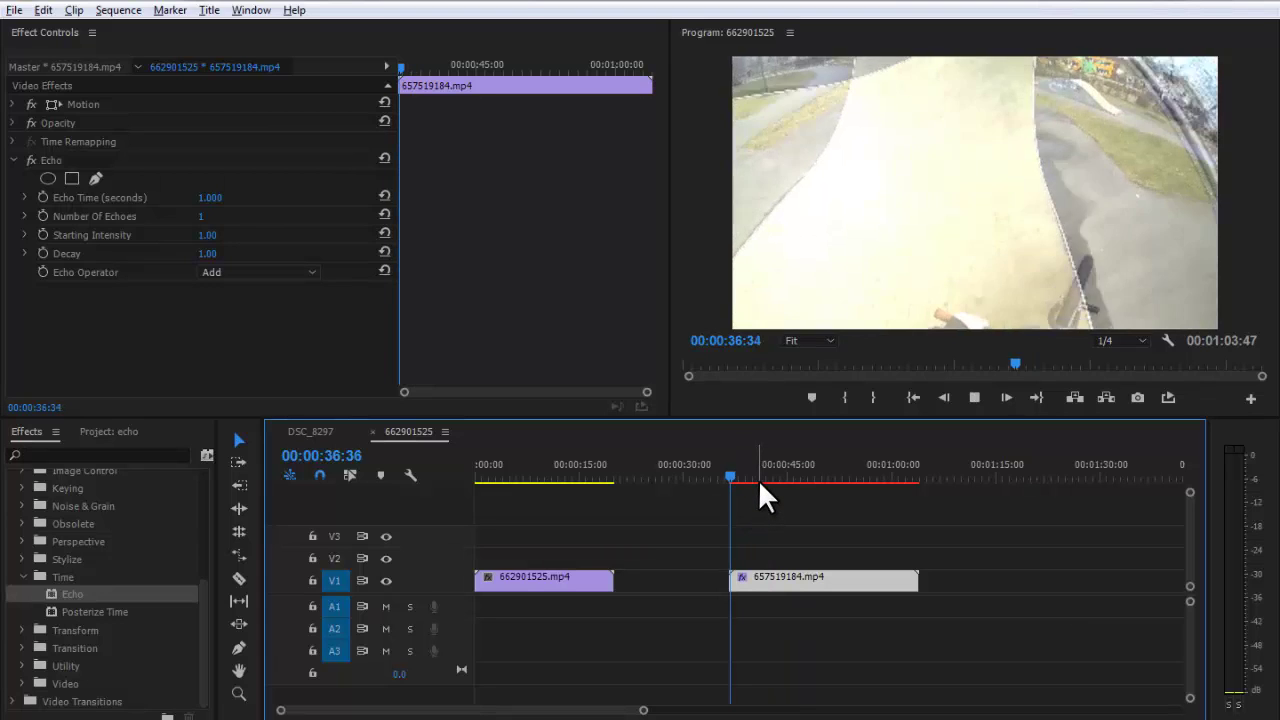
Stop playback and try adjusting the Echo Time of the Echo effect on 657519184.mp4
{"action": "key", "text": "space"}
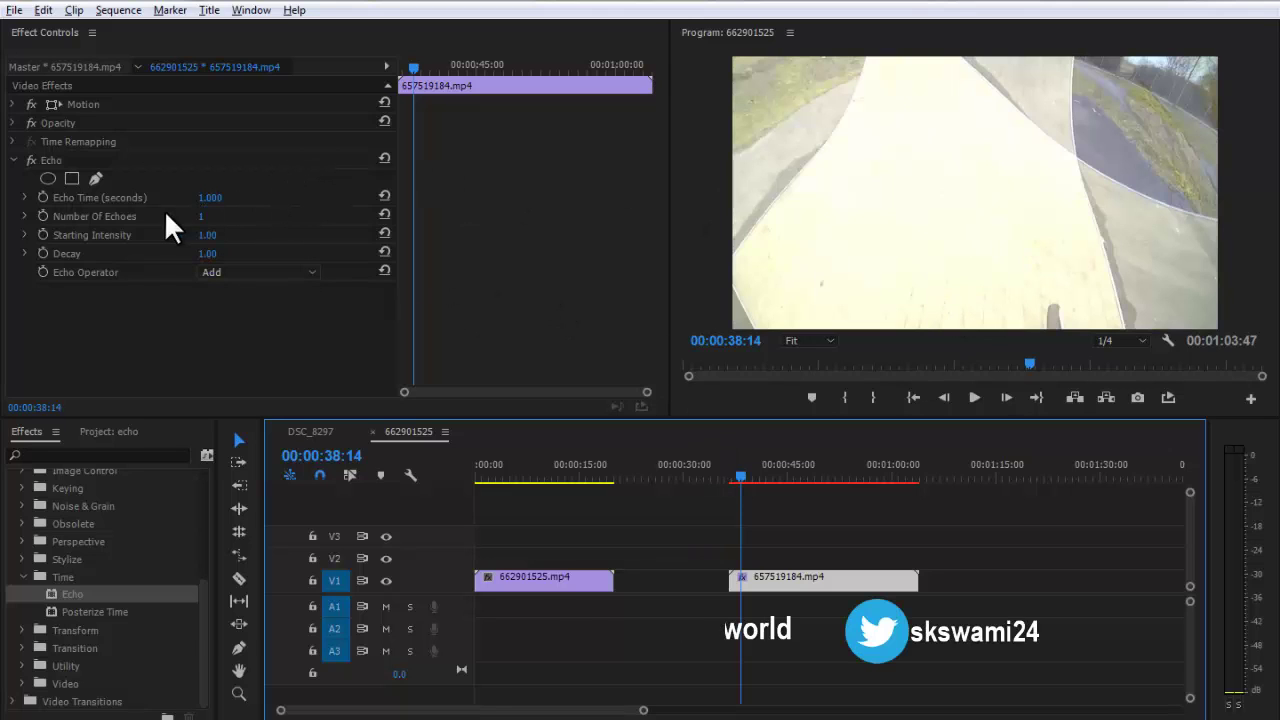
{"action": "left_click", "coordinate": [203, 198]}
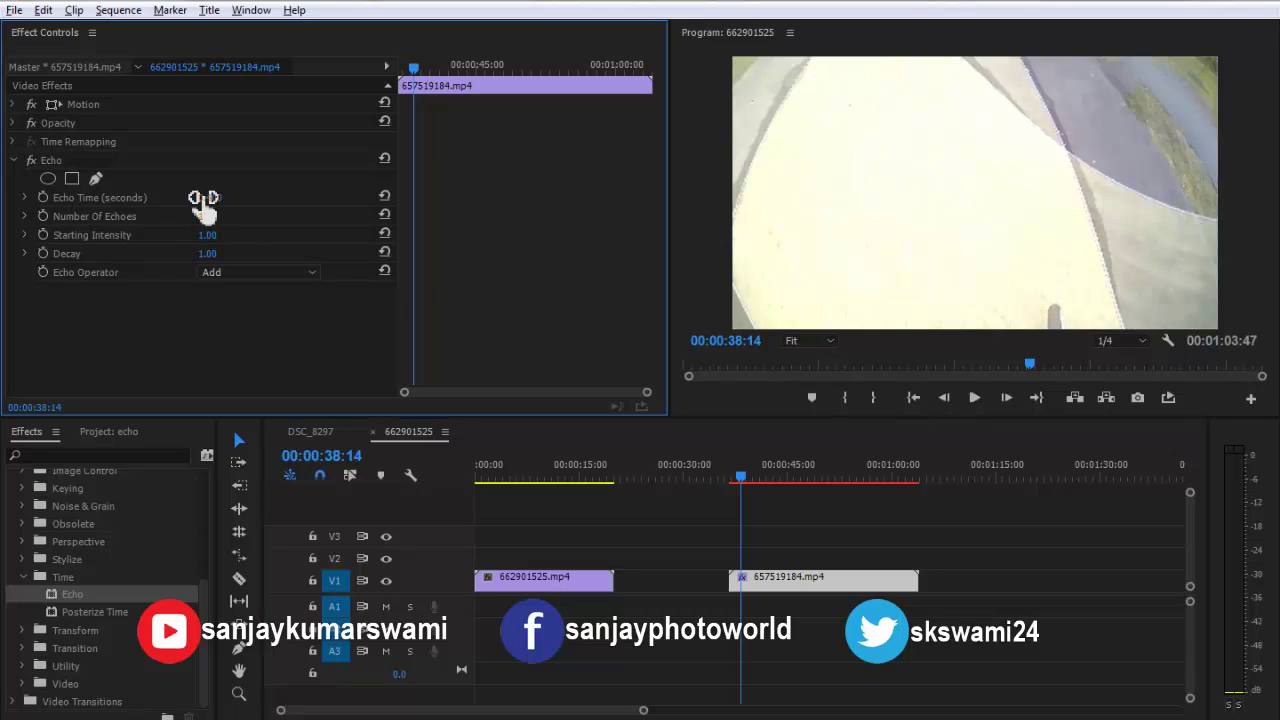
{"action": "left_click_drag", "start_coordinate": [203, 198], "coordinate": [240, 201]}
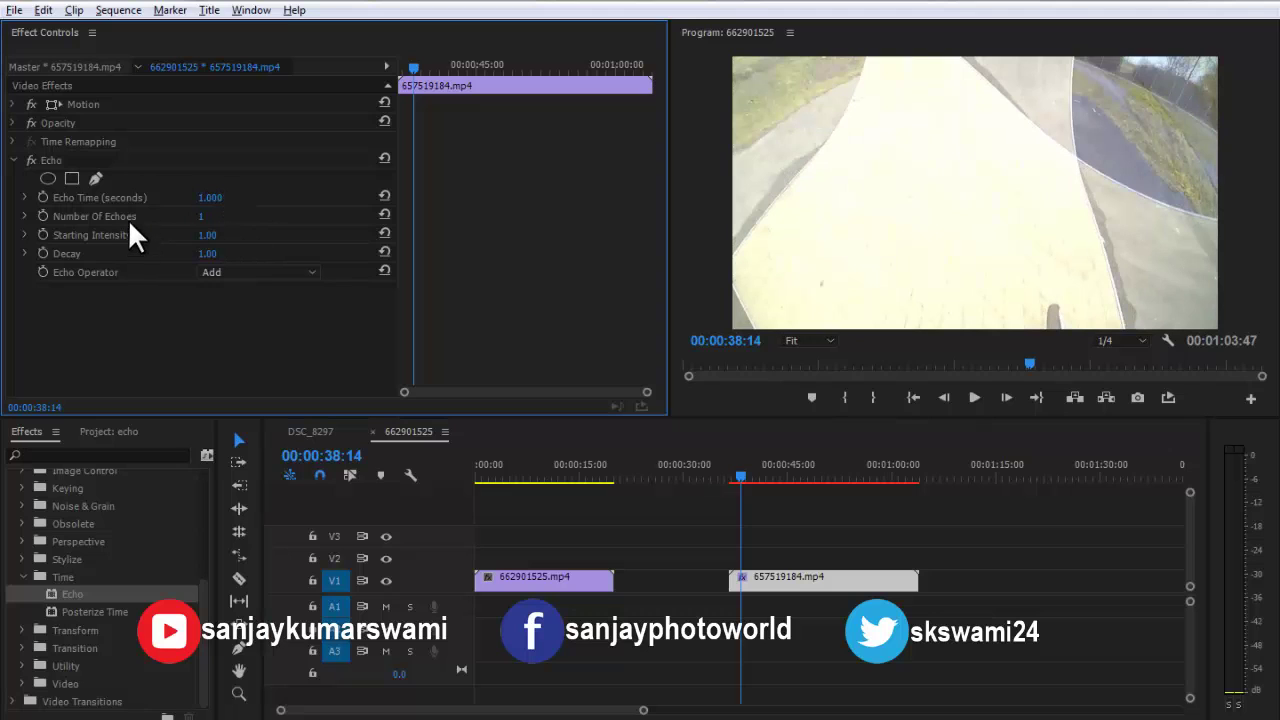
Compare the Maximum and Minimum Echo Operators with the playhead at 00:00:48:17, finishing on Maximum, and scrub through the clip
{"action": "left_click", "coordinate": [811, 466]}
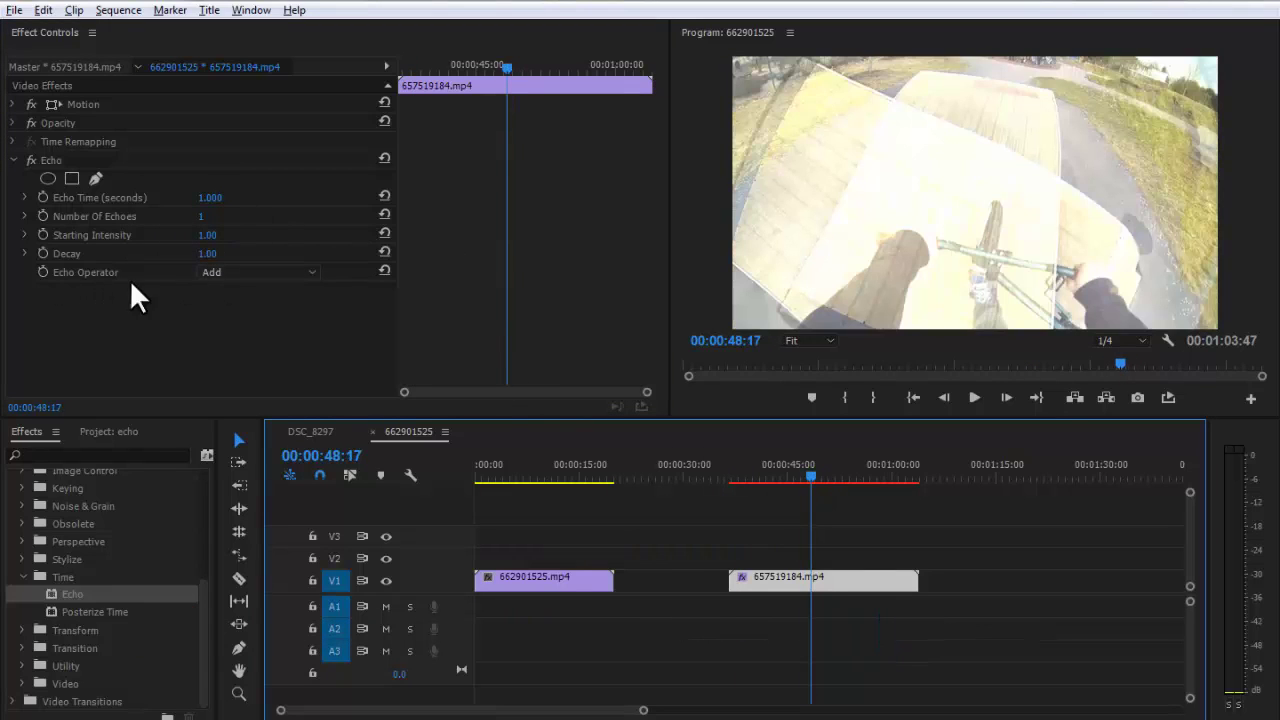
{"action": "left_click", "coordinate": [251, 272]}
{"action": "left_click", "coordinate": [259, 312]}
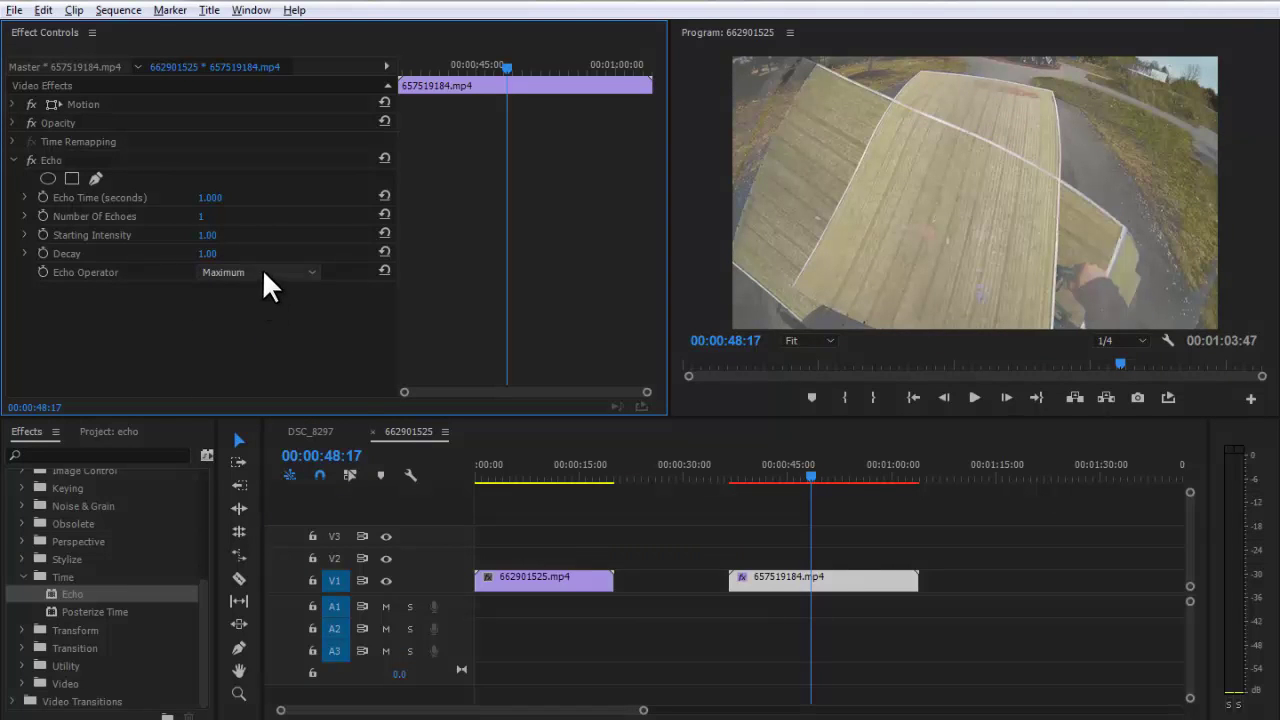
{"action": "left_click", "coordinate": [262, 272]}
{"action": "left_click", "coordinate": [254, 331]}
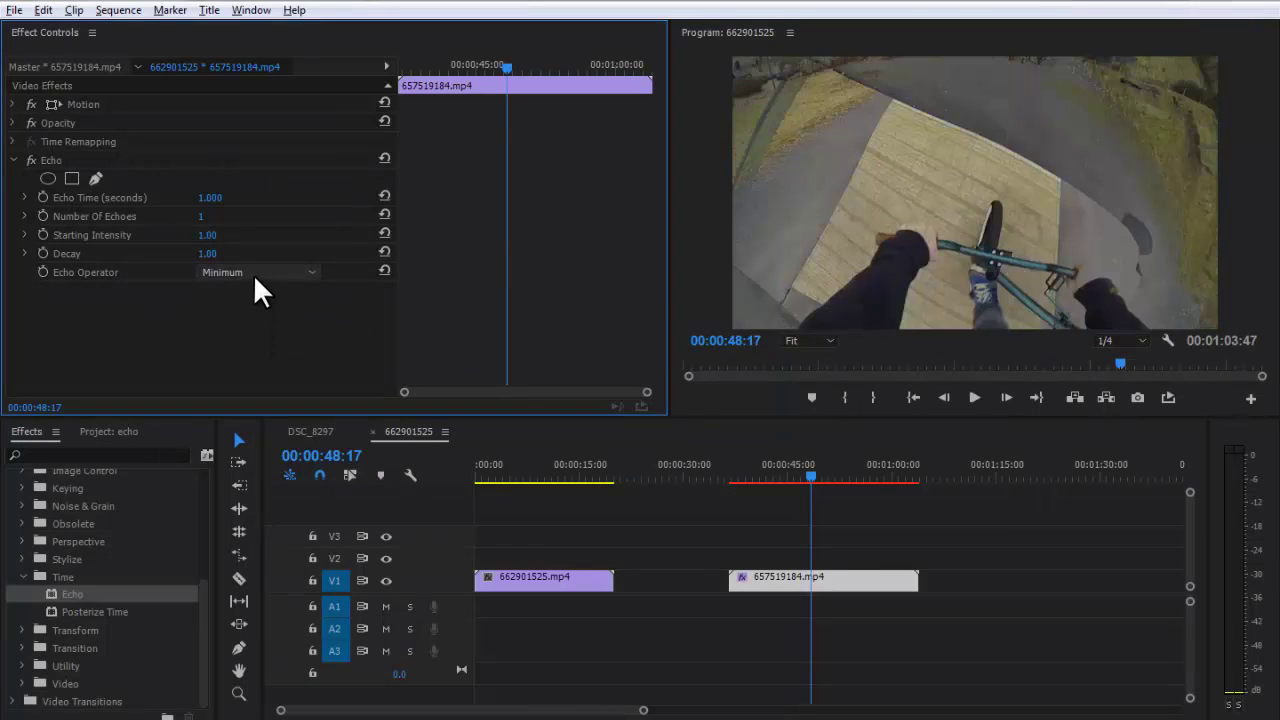
{"action": "left_click", "coordinate": [255, 272]}
{"action": "left_click", "coordinate": [243, 311]}
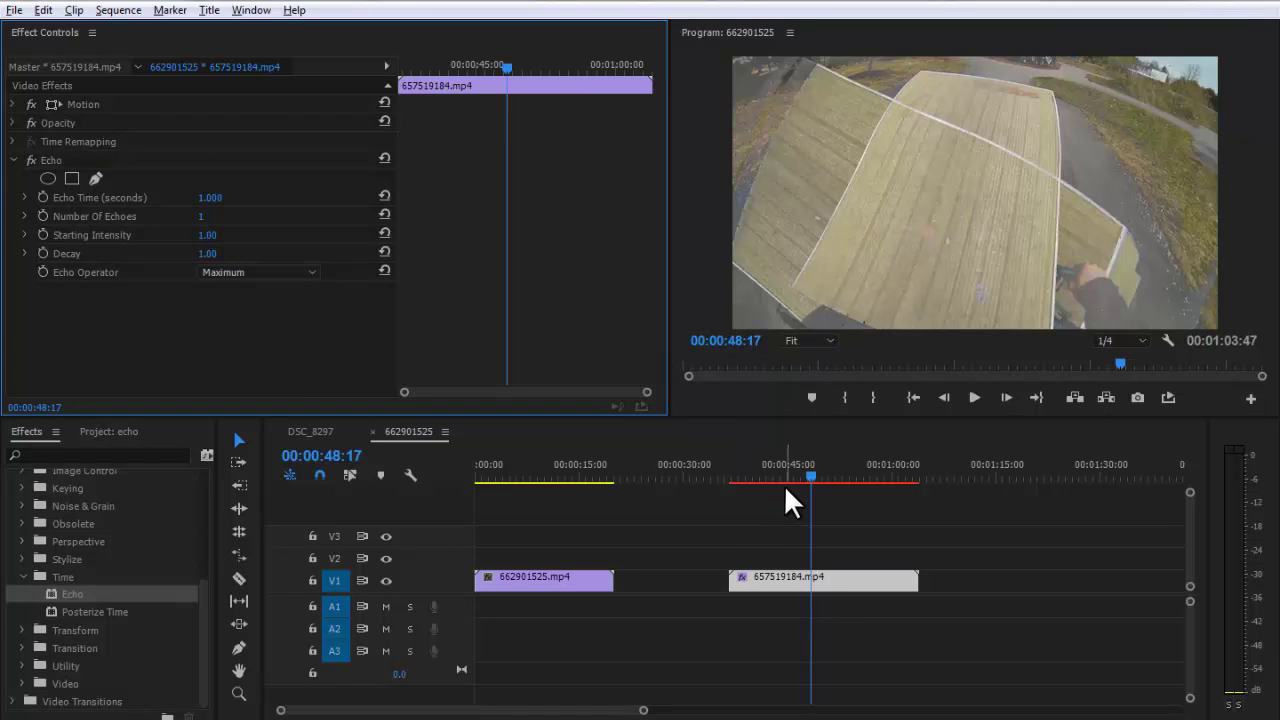
{"action": "left_click_drag", "start_coordinate": [772, 472], "coordinate": [811, 460]}
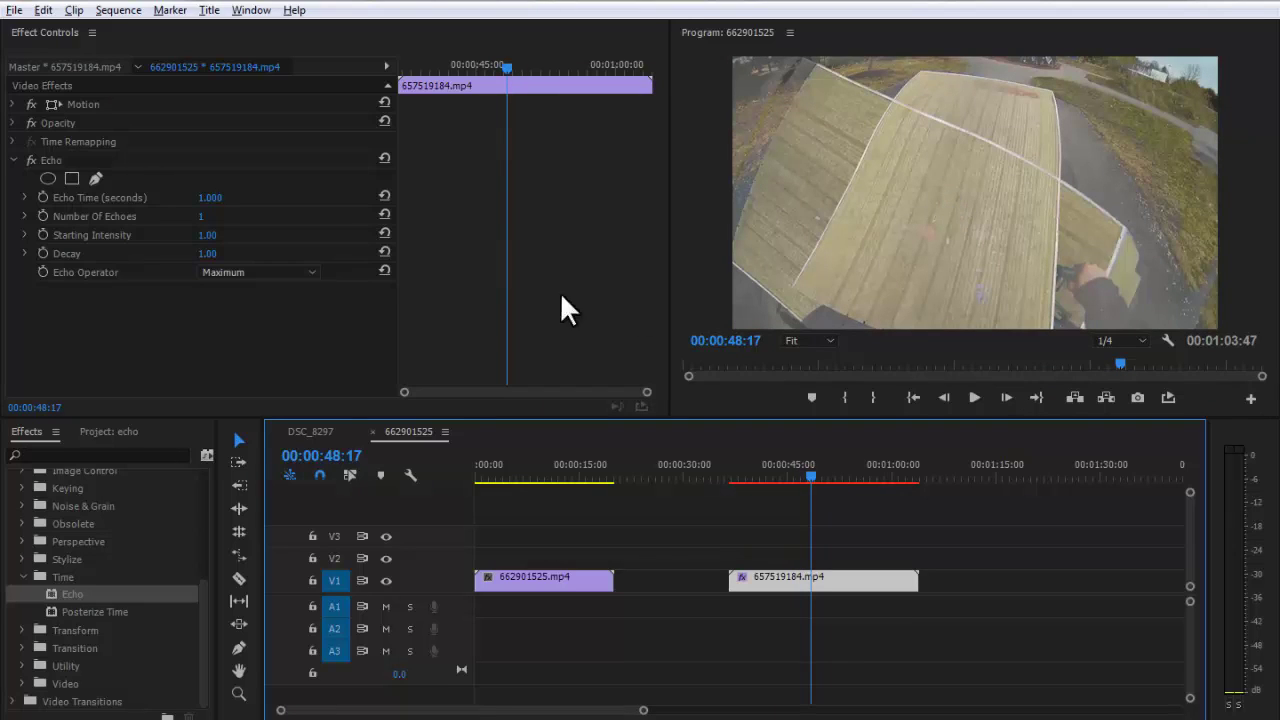
Try Number Of Echoes values of 2, 3 and 5 for the Echo effect and scrub the playhead to check them
{"action": "left_click", "coordinate": [208, 217]}
{"action": "type", "text": "2"}
{"action": "key", "text": "Return"}
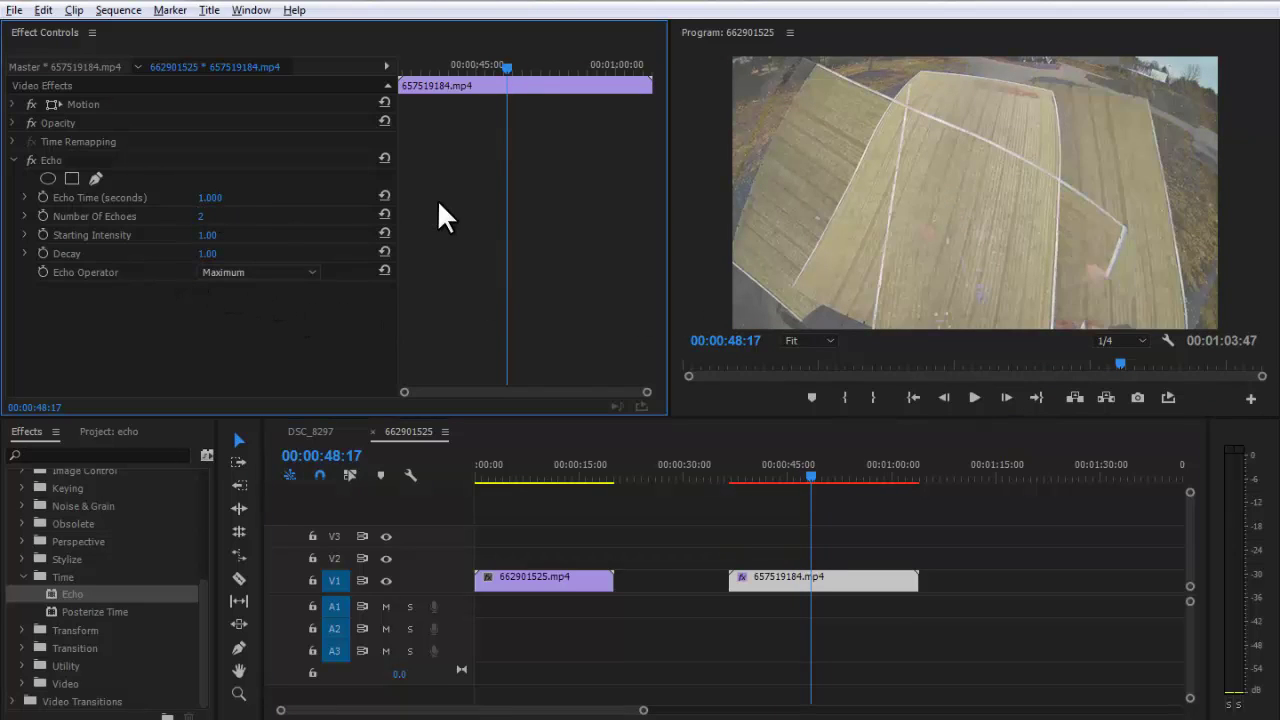
{"action": "left_click", "coordinate": [201, 216]}
{"action": "type", "text": "3"}
{"action": "key", "text": "Return"}
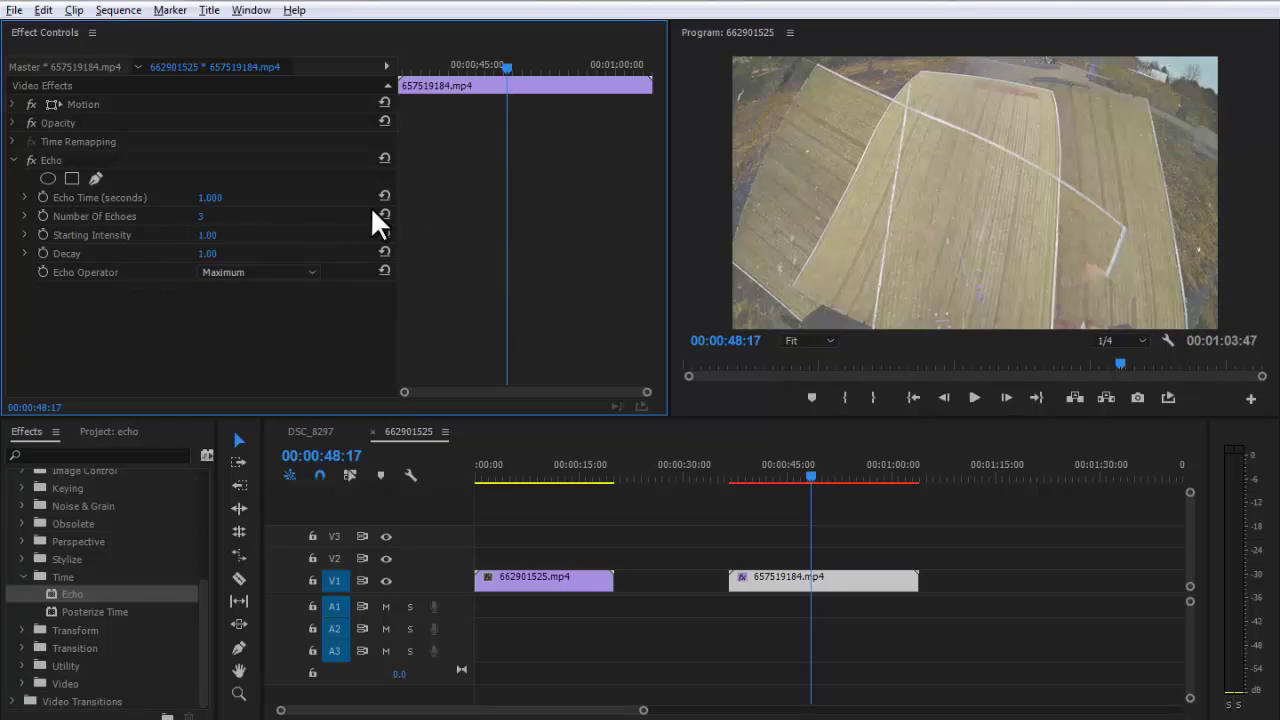
{"action": "left_click_drag", "start_coordinate": [209, 223], "coordinate": [228, 215]}
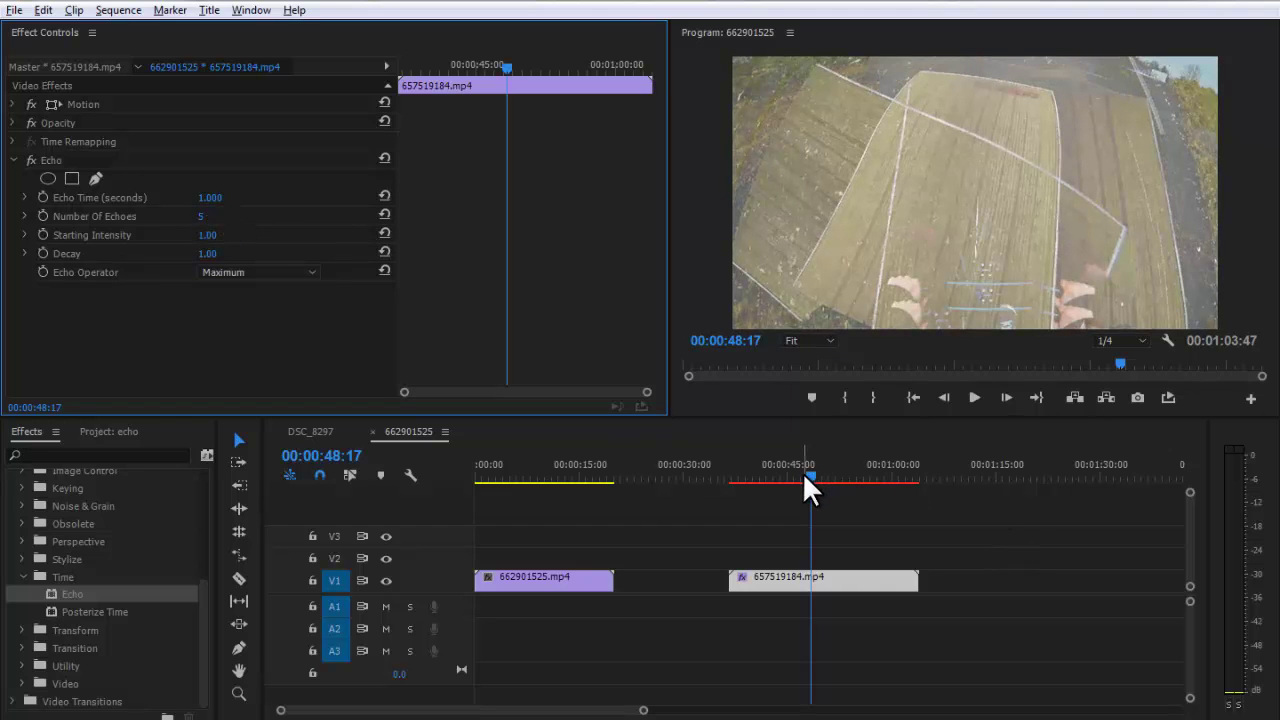
{"action": "left_click_drag", "start_coordinate": [805, 476], "coordinate": [799, 476]}
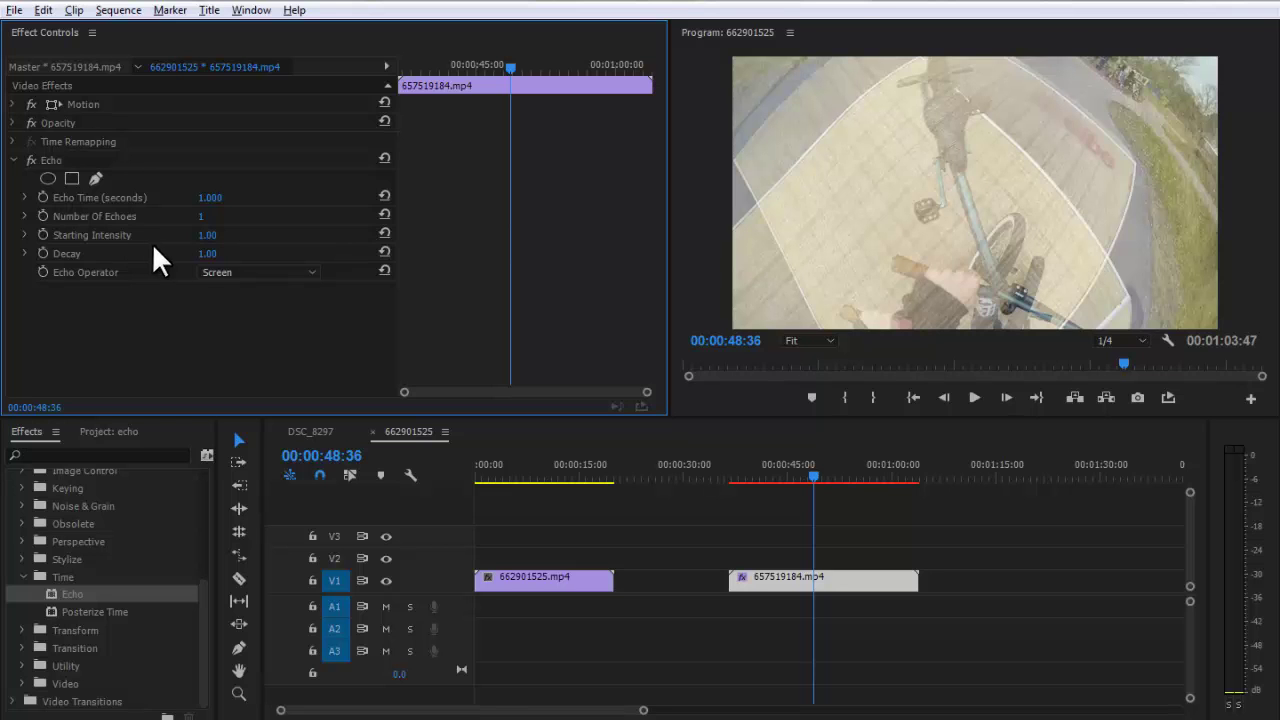
Set the Echo effect's Starting Intensity to 0.50 and its Decay to 100.00
{"action": "left_click_drag", "start_coordinate": [207, 241], "coordinate": [186, 239]}
{"action": "left_click", "coordinate": [217, 238]}
{"action": "type", "text": ".50"}
{"action": "key", "text": "Return"}
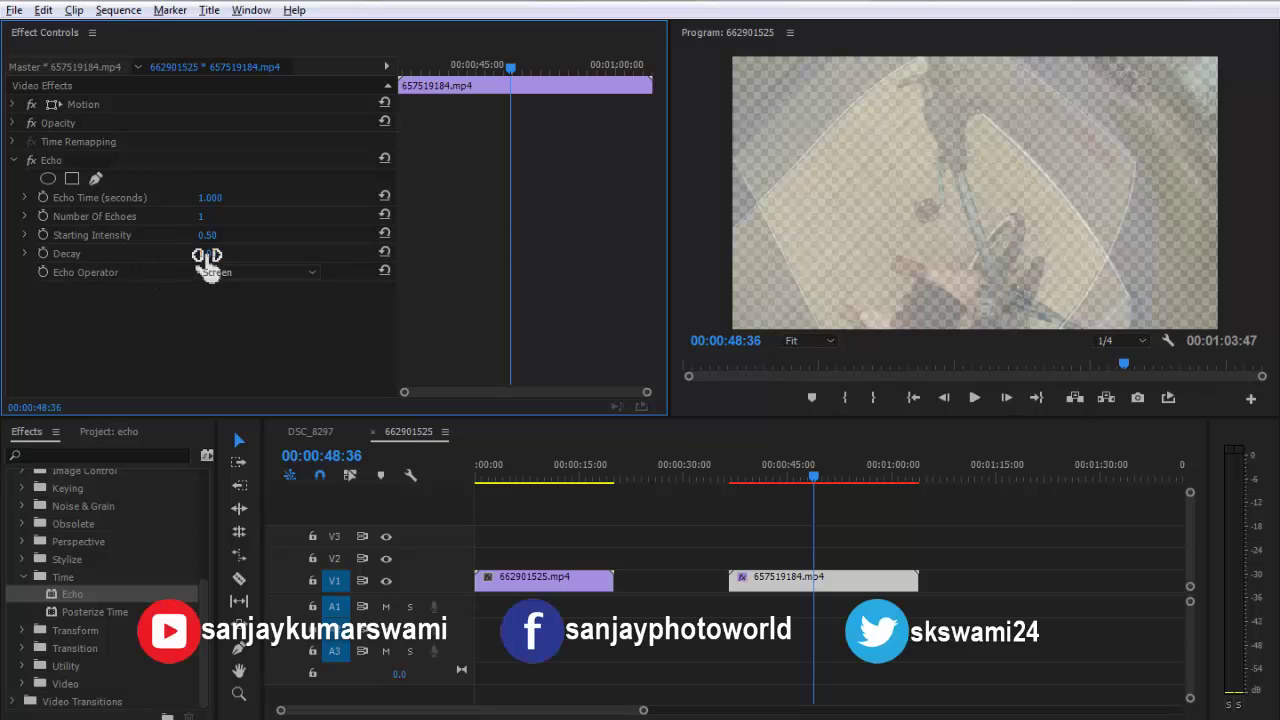
{"action": "left_click_drag", "start_coordinate": [210, 255], "coordinate": [876, 220]}
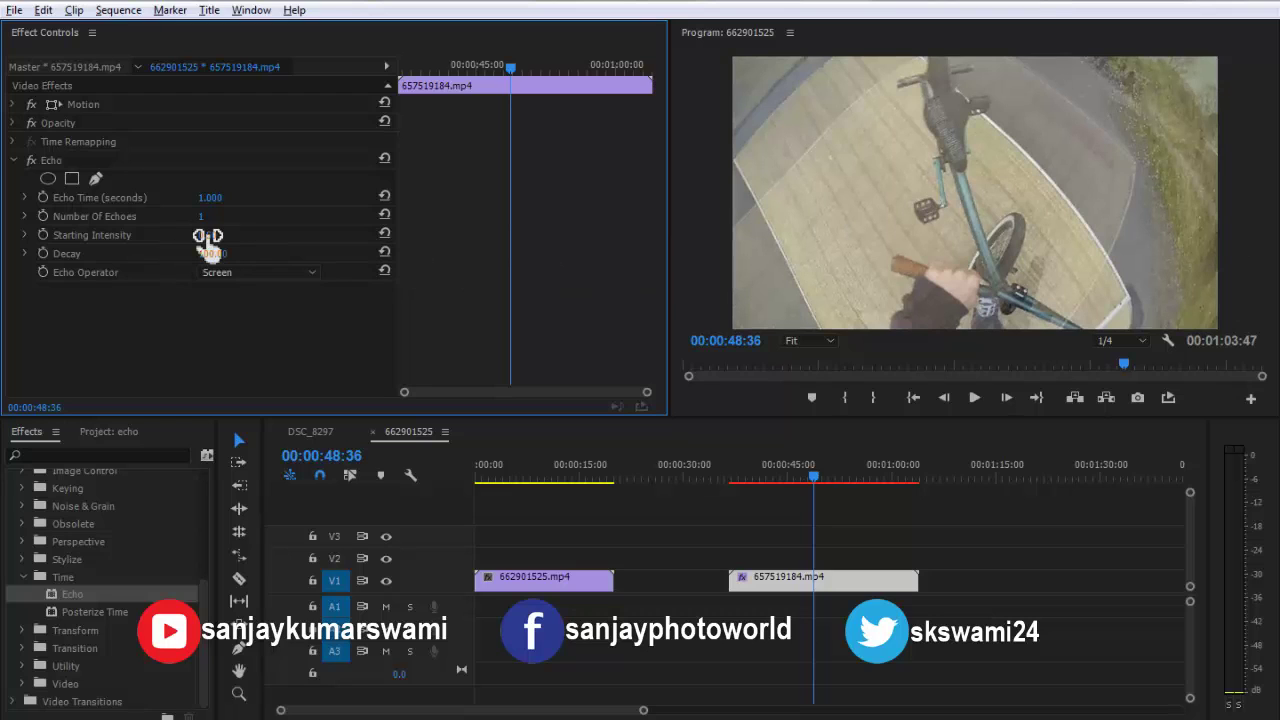
Try Starting Intensity values of 0.1 and 0.60 for the Echo effect, and raise the Number Of Echoes to 2
{"action": "left_click", "coordinate": [207, 235]}
{"action": "type", "text": "0.1"}
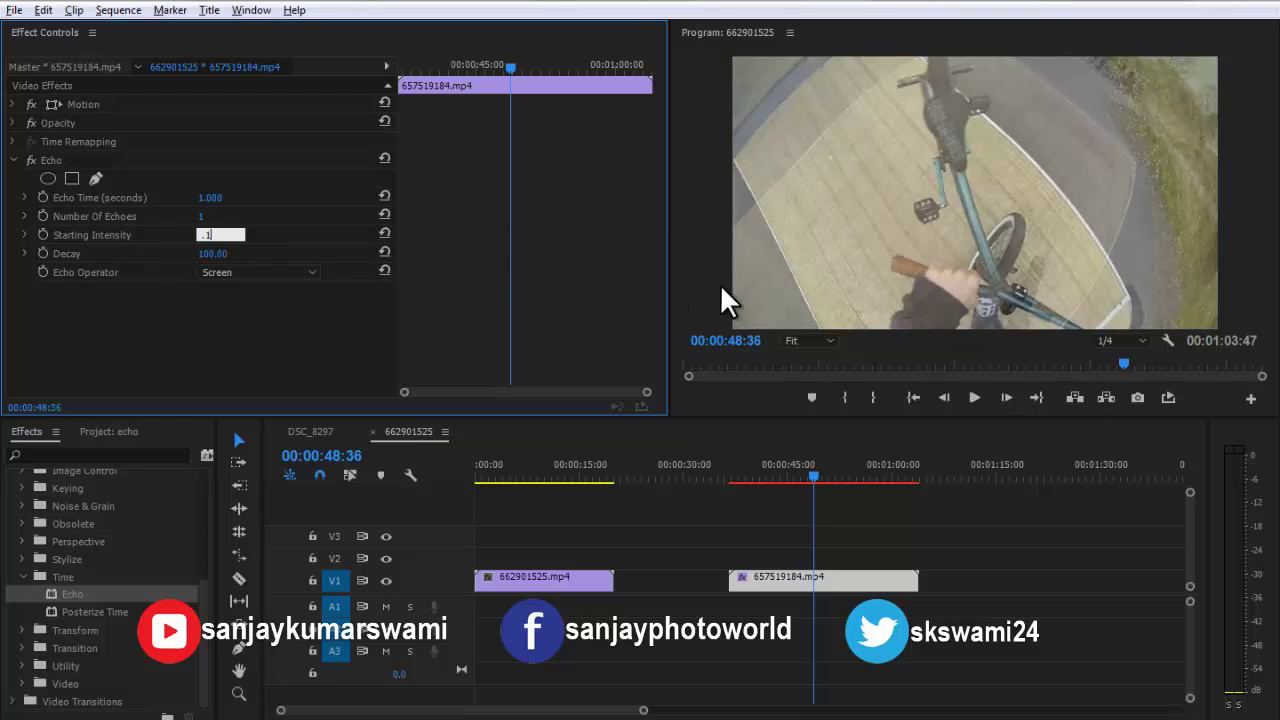
{"action": "key", "text": "Return"}
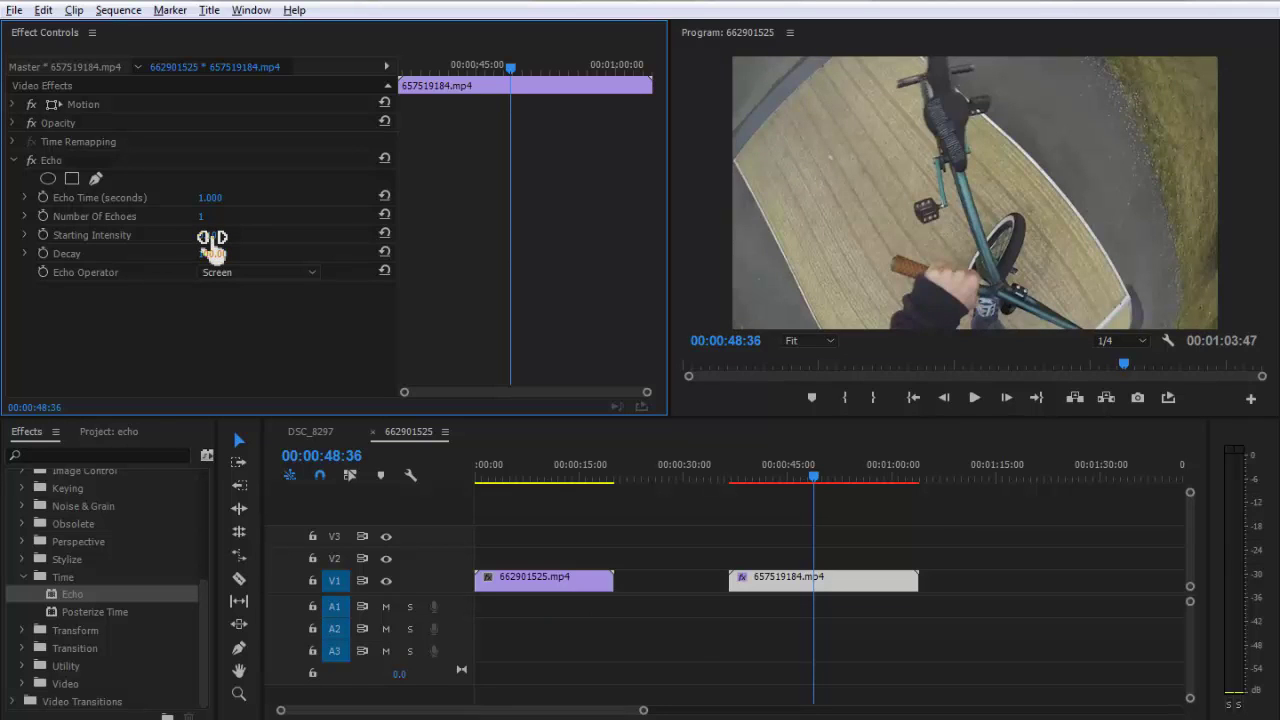
{"action": "mouse_move", "coordinate": [210, 238]}
{"action": "left_mouse_down"}
{"action": "mouse_move", "coordinate": [224, 234]}
{"action": "mouse_move", "coordinate": [191, 240]}
{"action": "mouse_move", "coordinate": [219, 235]}
{"action": "left_mouse_up"}
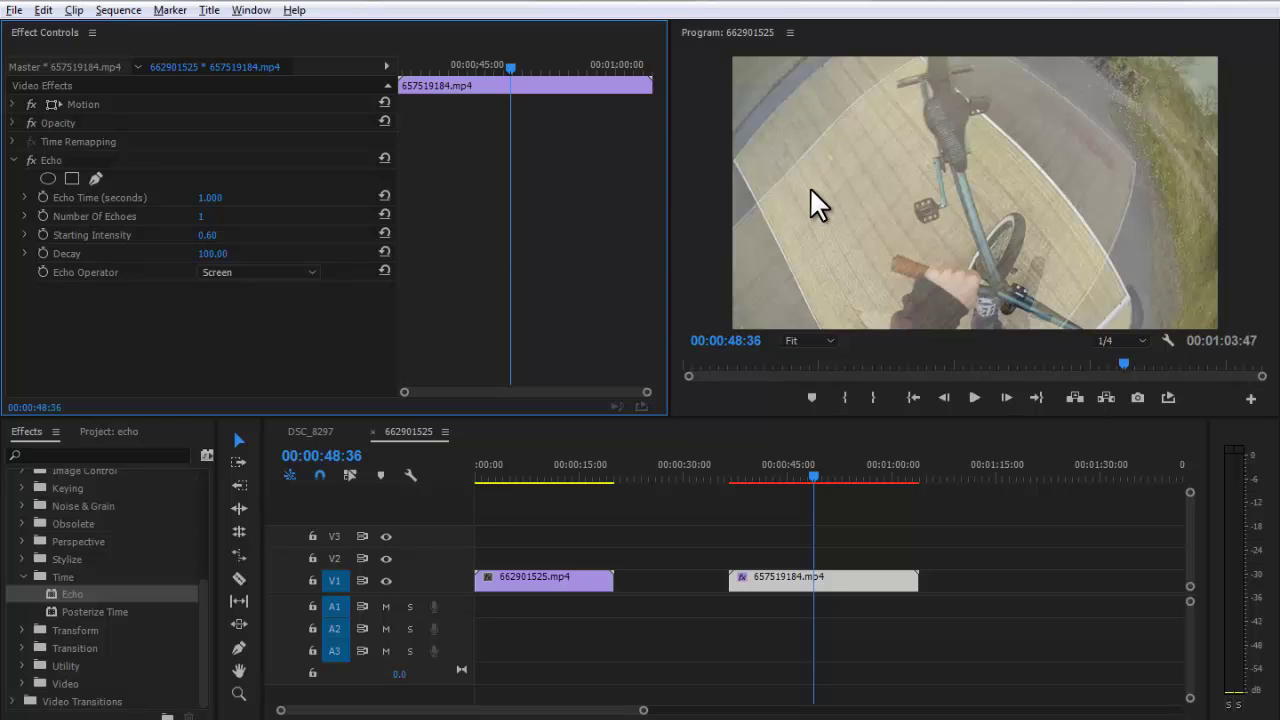
{"action": "left_click_drag", "start_coordinate": [200, 212], "coordinate": [222, 212]}
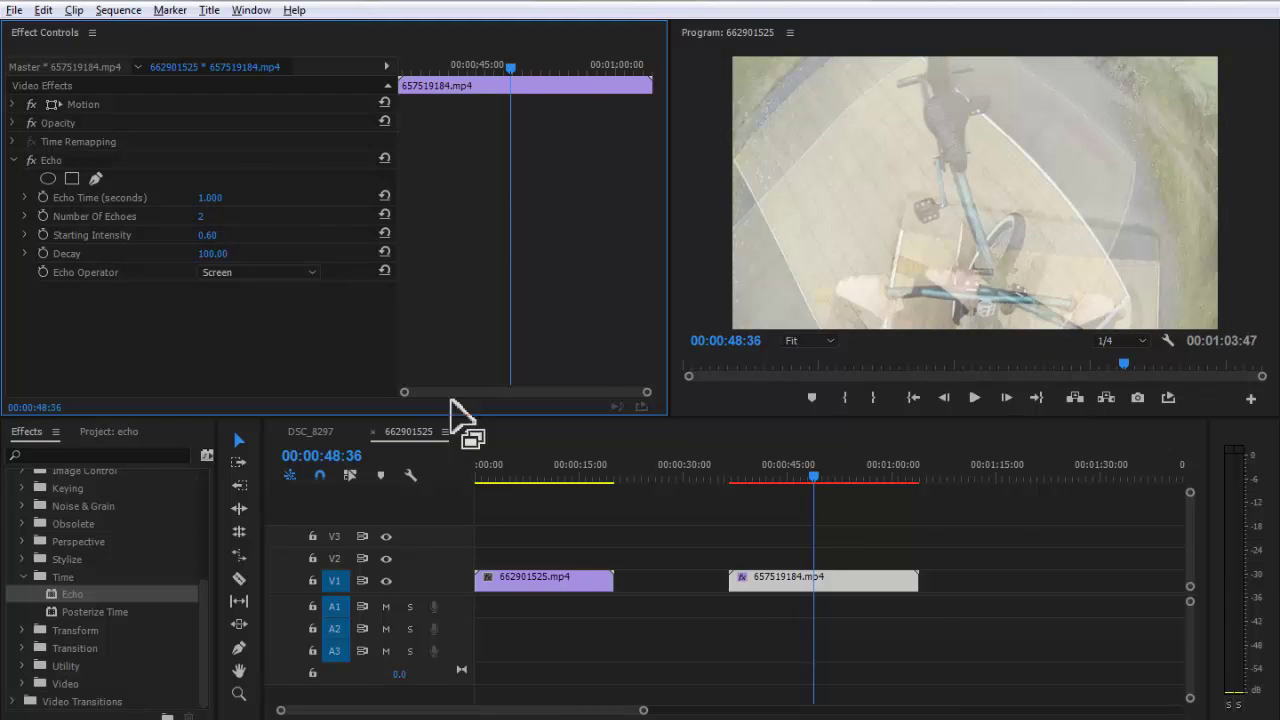
Try a Starting Intensity of 0.1, move the playhead to 00:00:54:30 and set the Starting Intensity to 1.00
{"action": "left_click_drag", "start_coordinate": [200, 234], "coordinate": [218, 243]}
{"action": "left_click", "coordinate": [212, 236]}
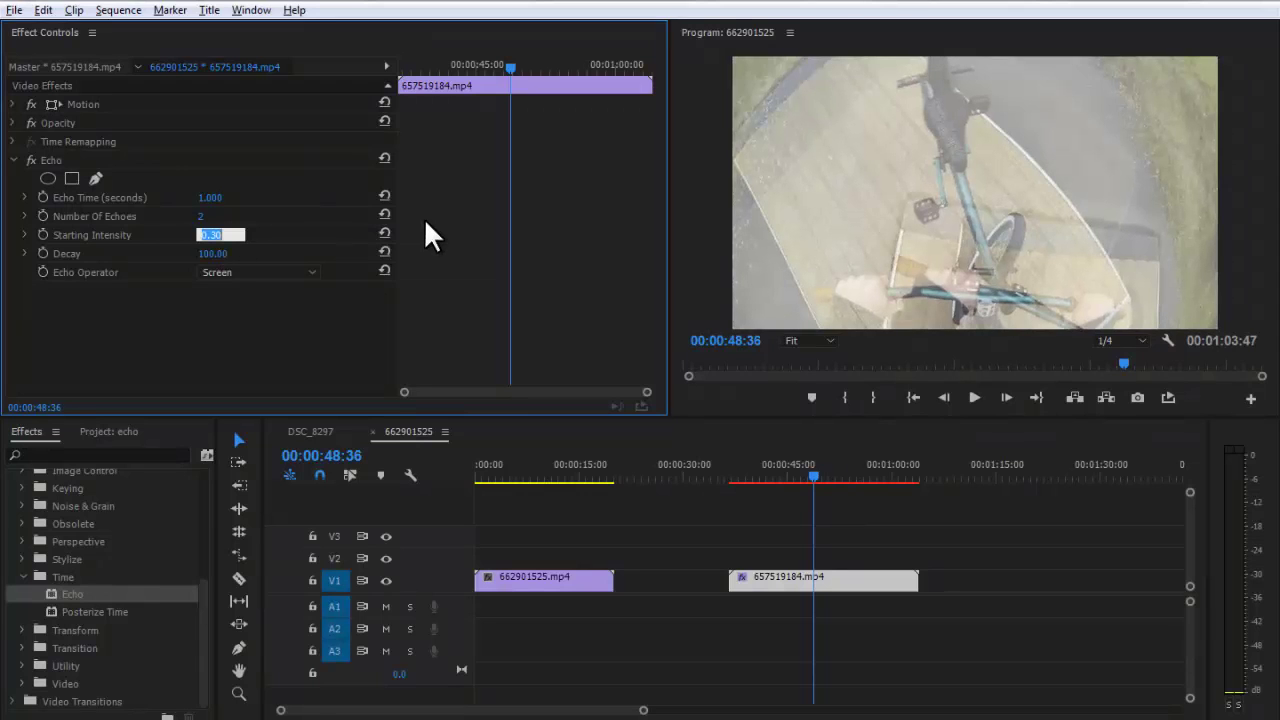
{"action": "type", "text": ".1"}
{"action": "key", "text": "Return"}
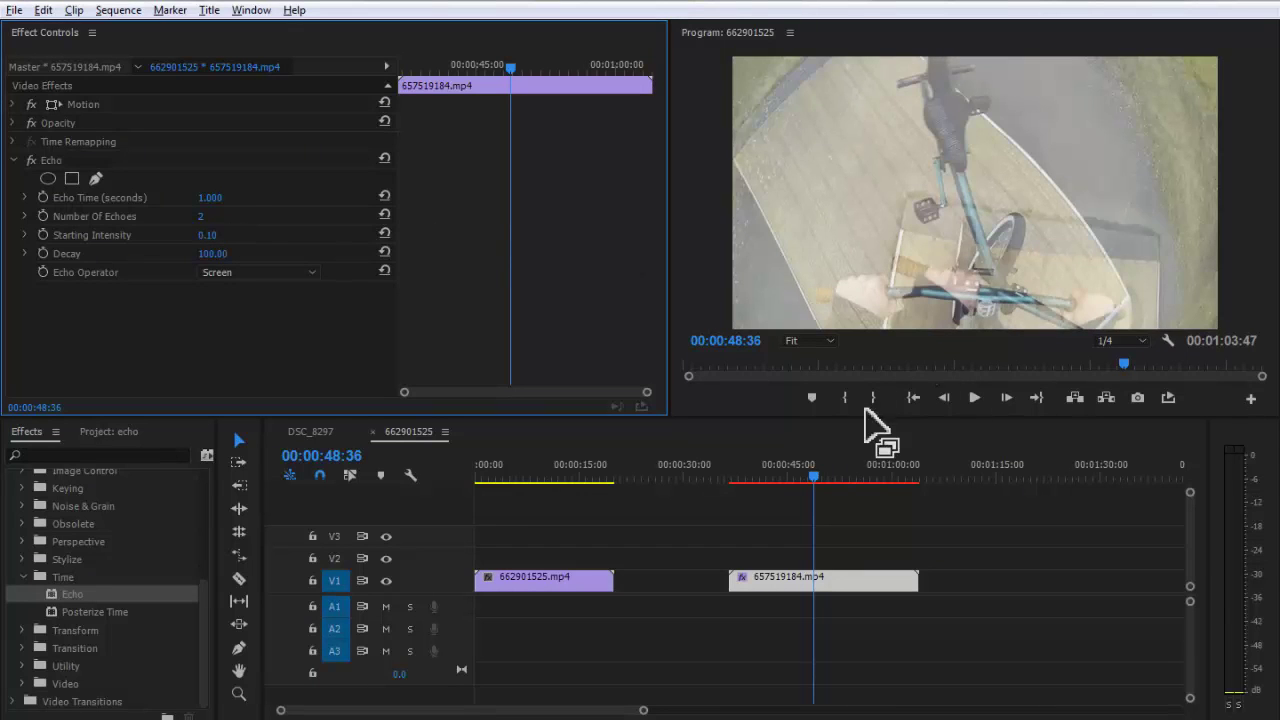
{"action": "left_click_drag", "start_coordinate": [826, 466], "coordinate": [856, 469]}
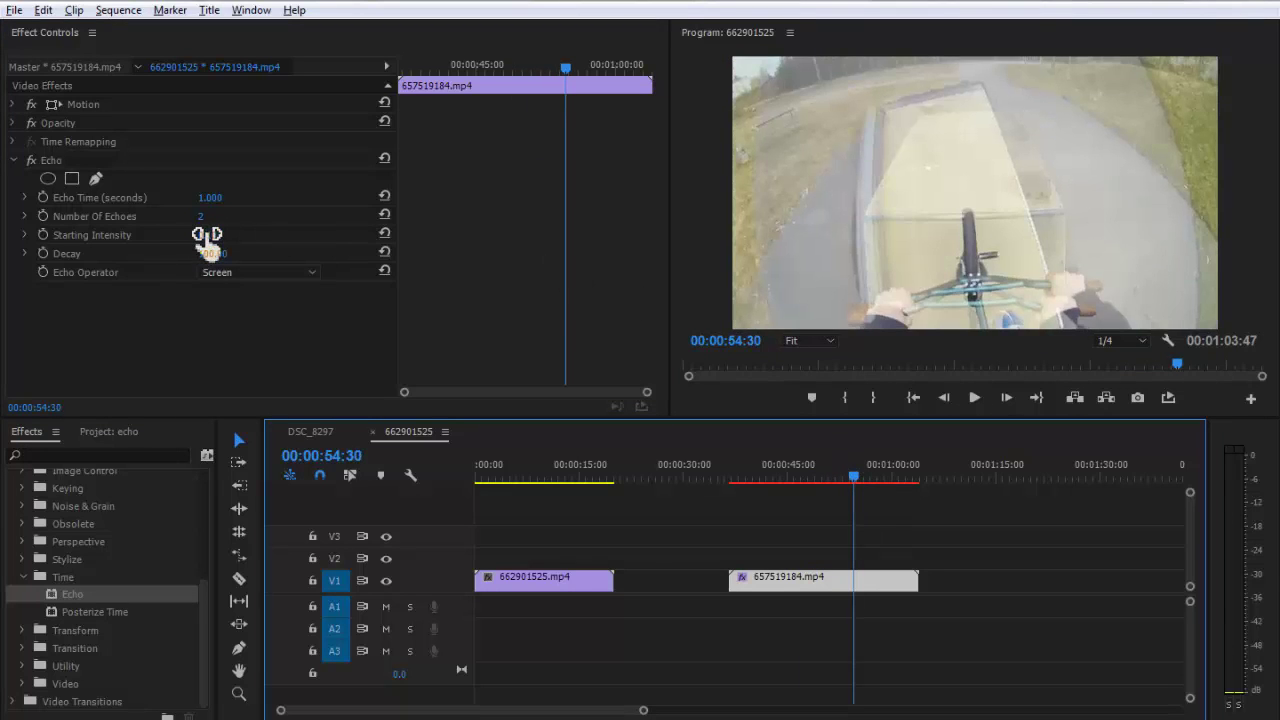
{"action": "left_click_drag", "start_coordinate": [207, 235], "coordinate": [230, 236]}
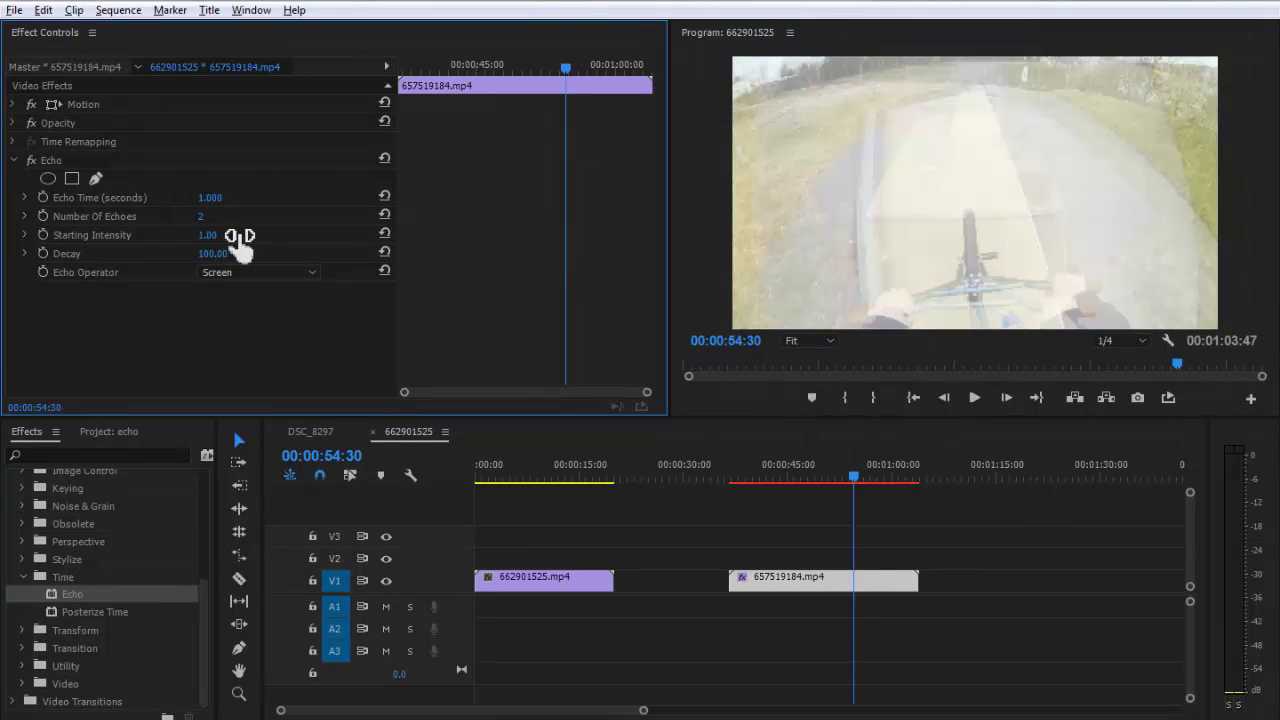
Try the Maximum, Minimum, Composite In Back and Composite In Front Echo Operators, previewing around 00:00:53:10
{"action": "left_click", "coordinate": [210, 272]}
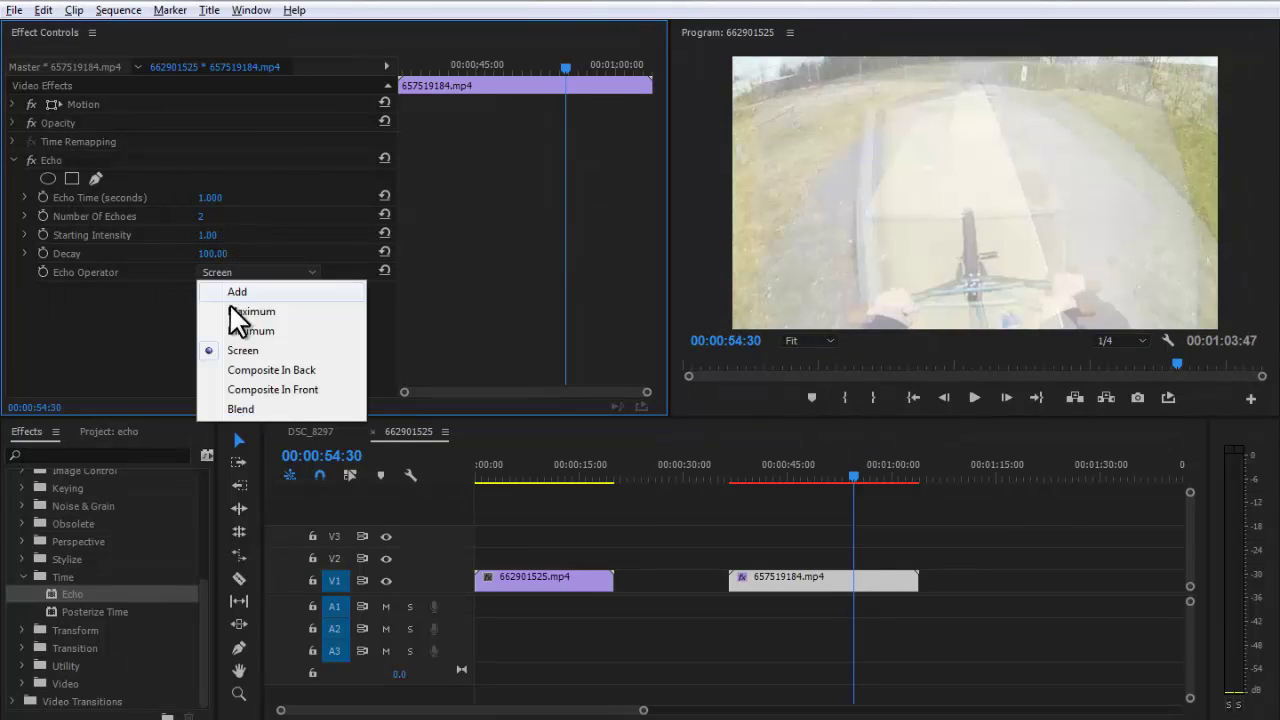
{"action": "left_click", "coordinate": [254, 310]}
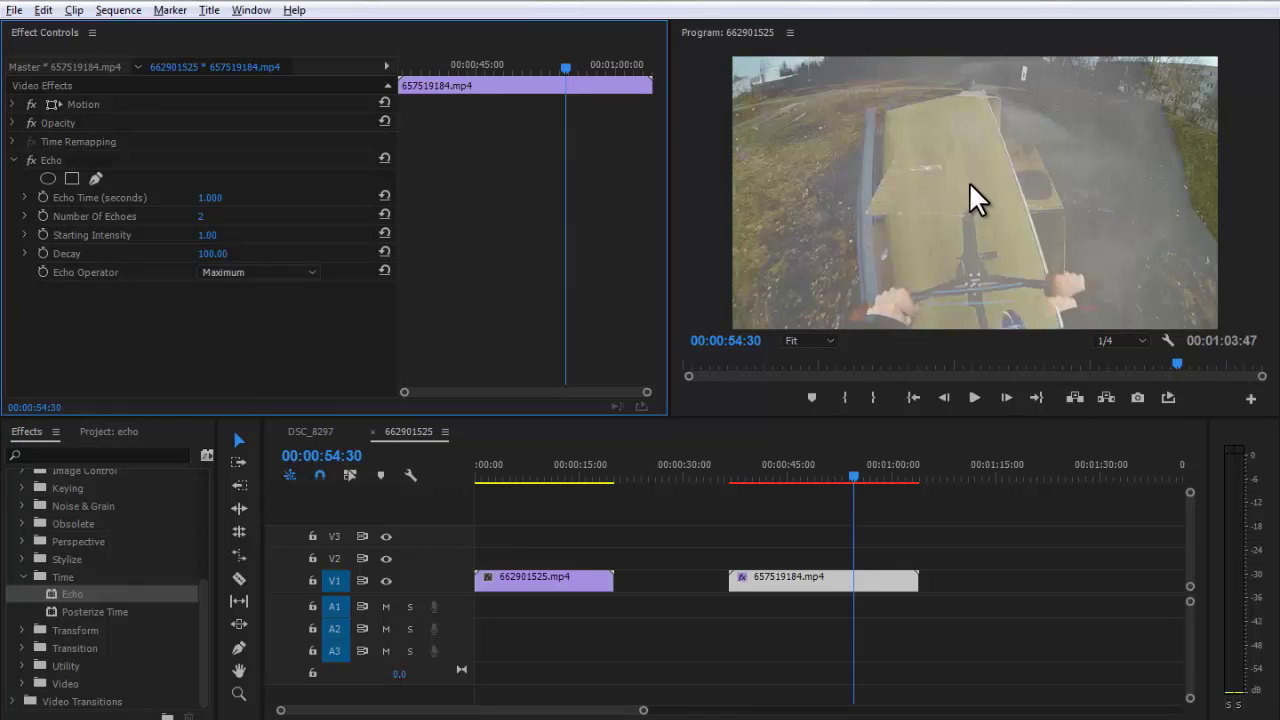
{"action": "left_click", "coordinate": [845, 476]}
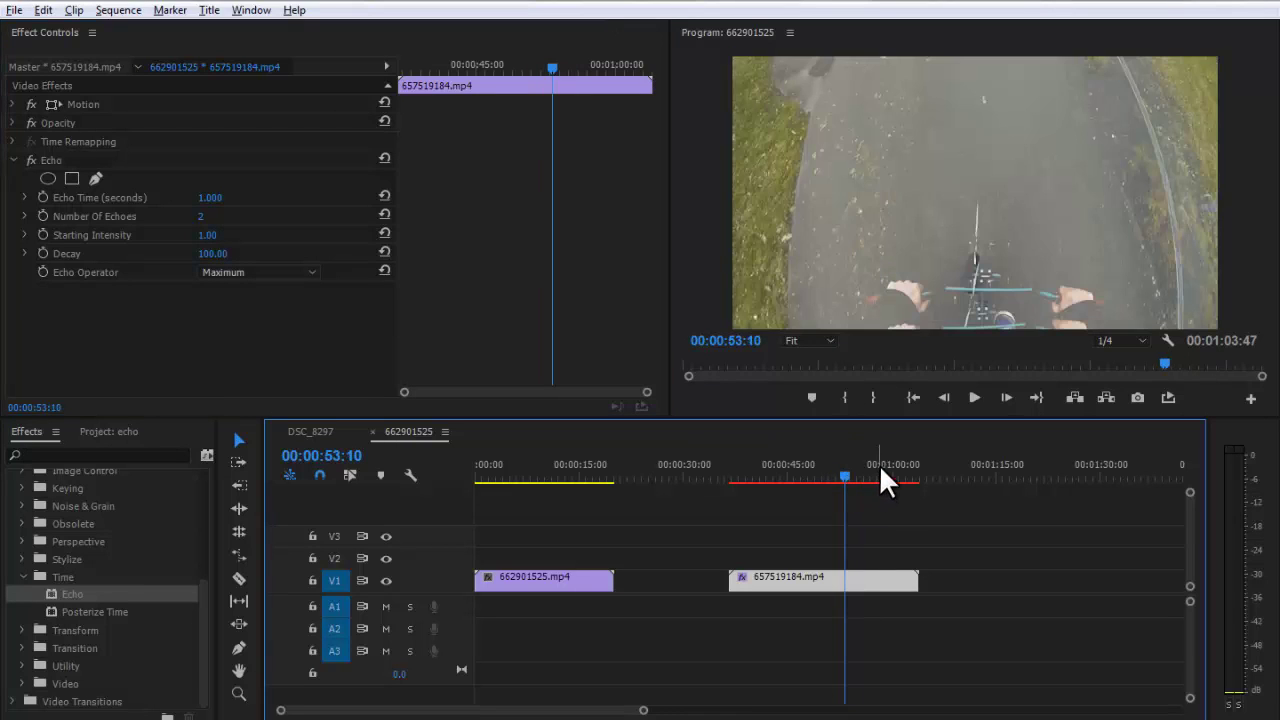
{"action": "left_click", "coordinate": [265, 272]}
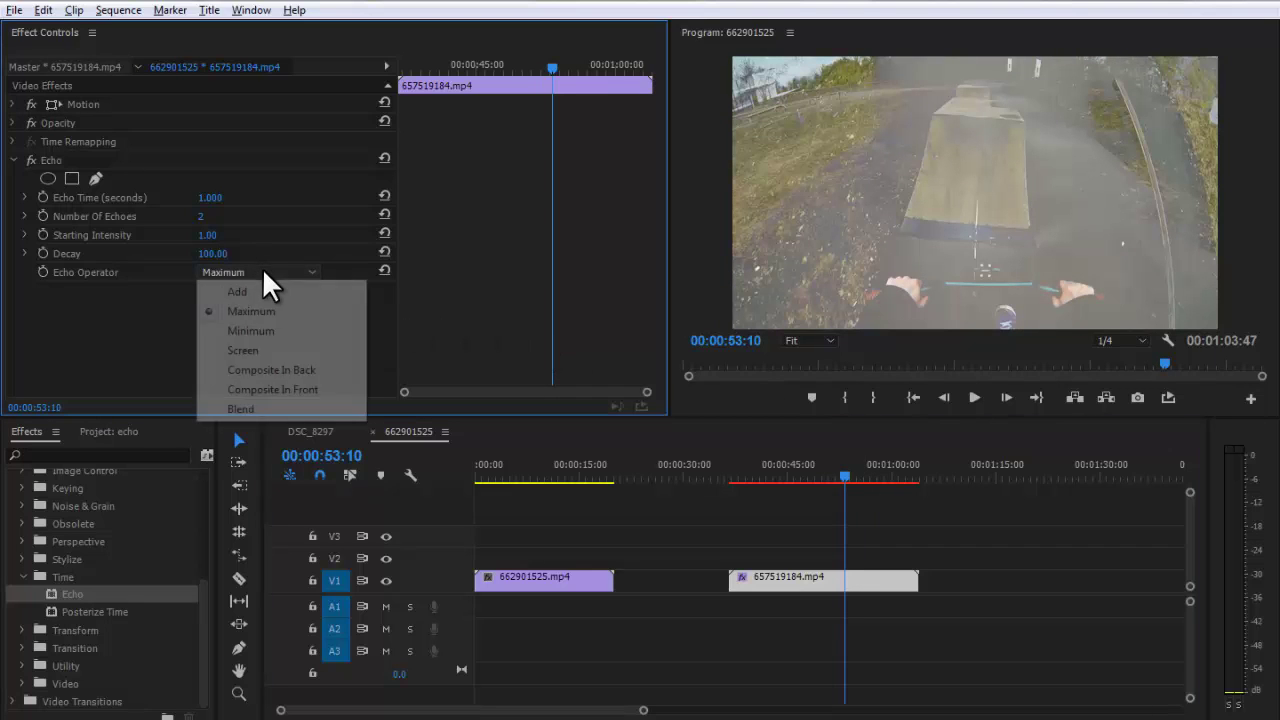
{"action": "left_click", "coordinate": [338, 332]}
{"action": "left_click", "coordinate": [258, 274]}
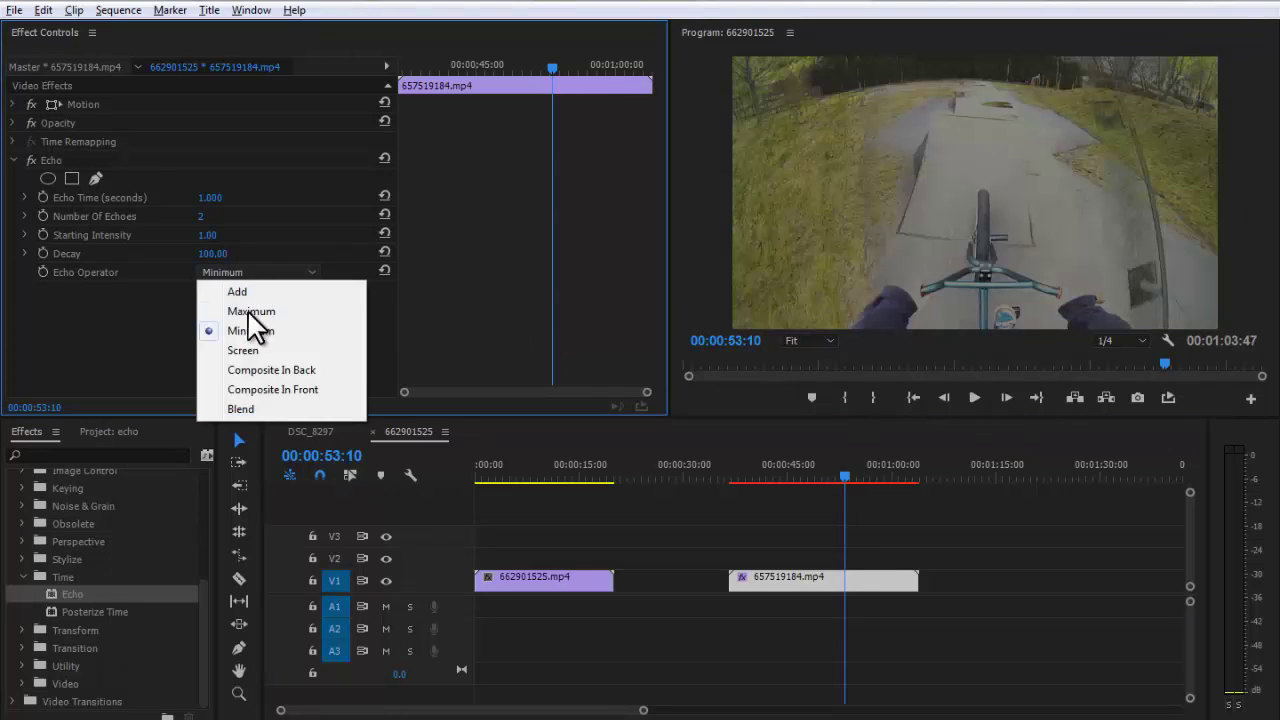
{"action": "left_click", "coordinate": [266, 369]}
{"action": "left_click", "coordinate": [268, 272]}
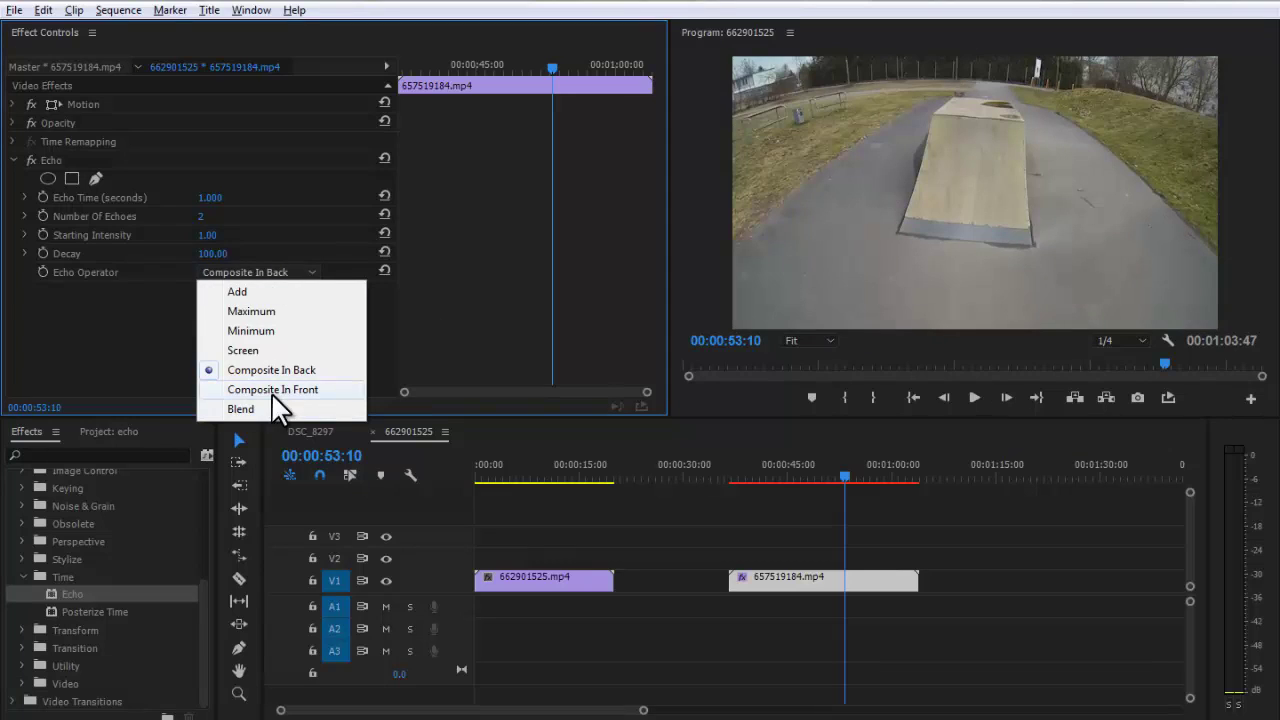
{"action": "left_click", "coordinate": [296, 390]}
Set the Echo Operator to Screen and the Number Of Echoes to 1
{"action": "left_click", "coordinate": [228, 272]}
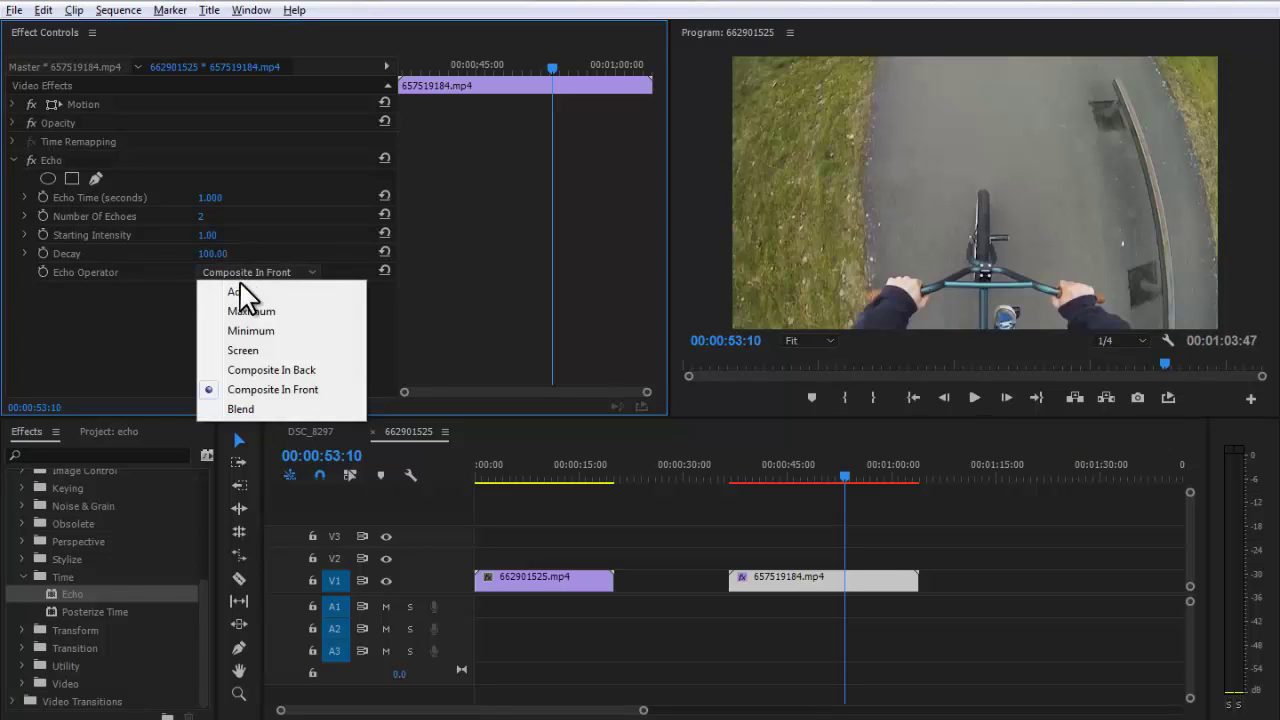
{"action": "left_click", "coordinate": [258, 350]}
{"action": "left_click", "coordinate": [204, 216]}
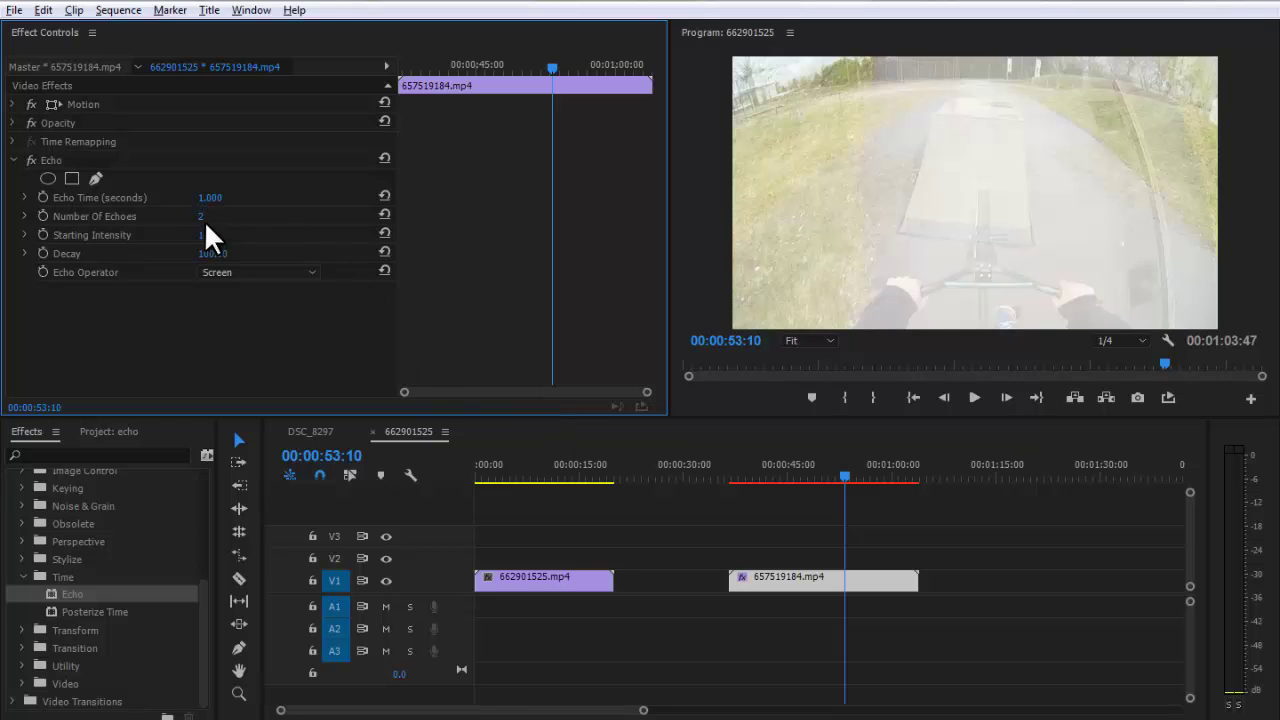
{"action": "type", "text": "1"}
{"action": "key", "text": "Return"}
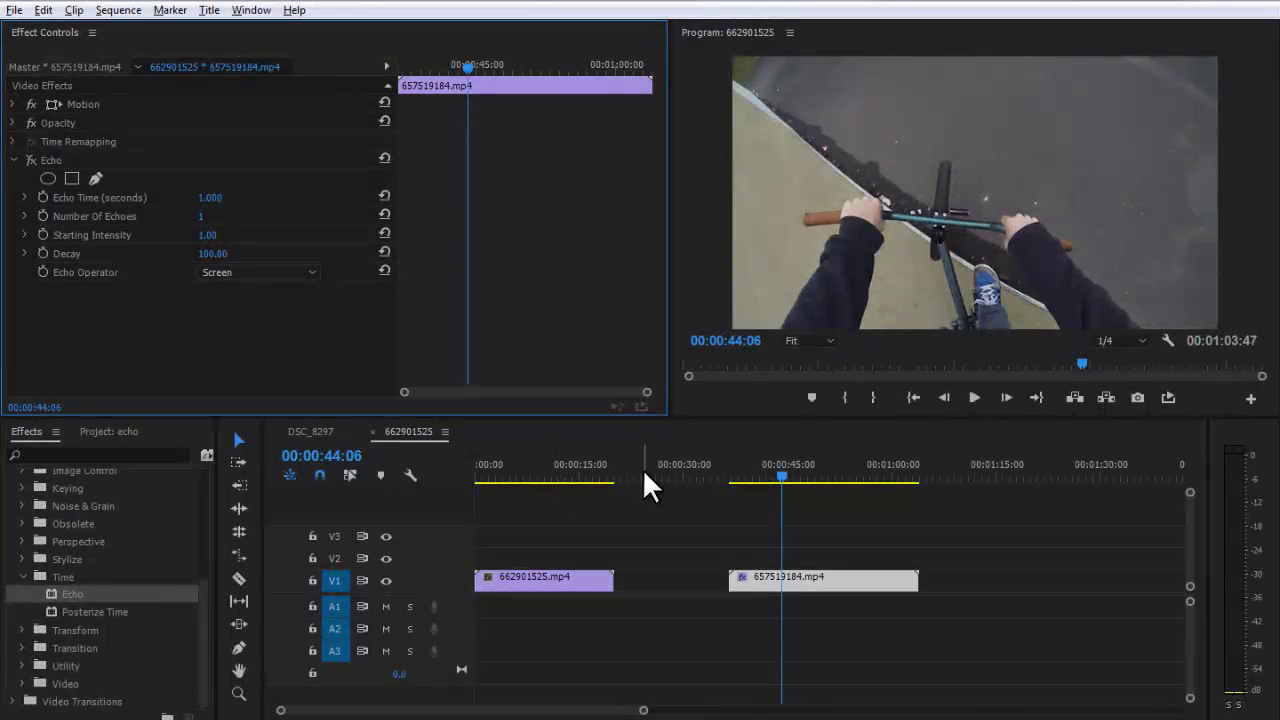
Move the playhead to 00:00:43:24 and turn the Echo effect on for 657519184.mp4
{"action": "left_click_drag", "start_coordinate": [796, 467], "coordinate": [777, 470]}
{"action": "left_click_drag", "start_coordinate": [816, 531], "coordinate": [872, 630]}
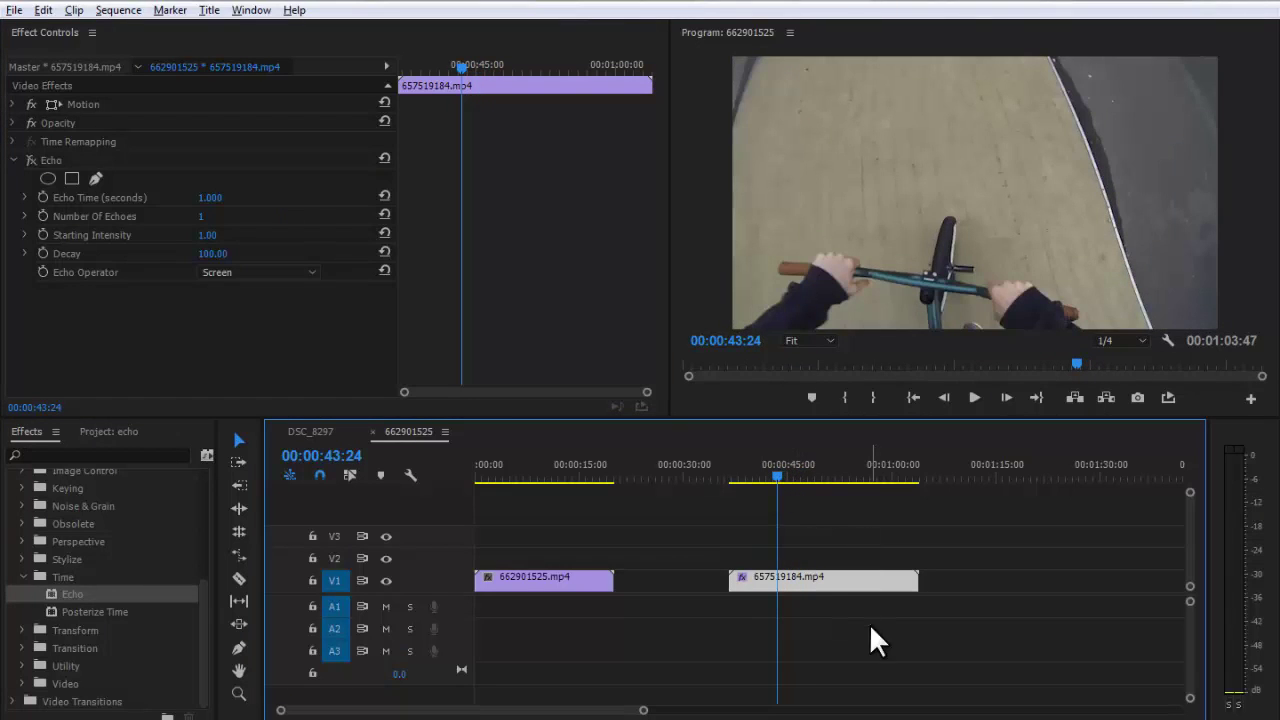
{"action": "left_click", "coordinate": [30, 158]}
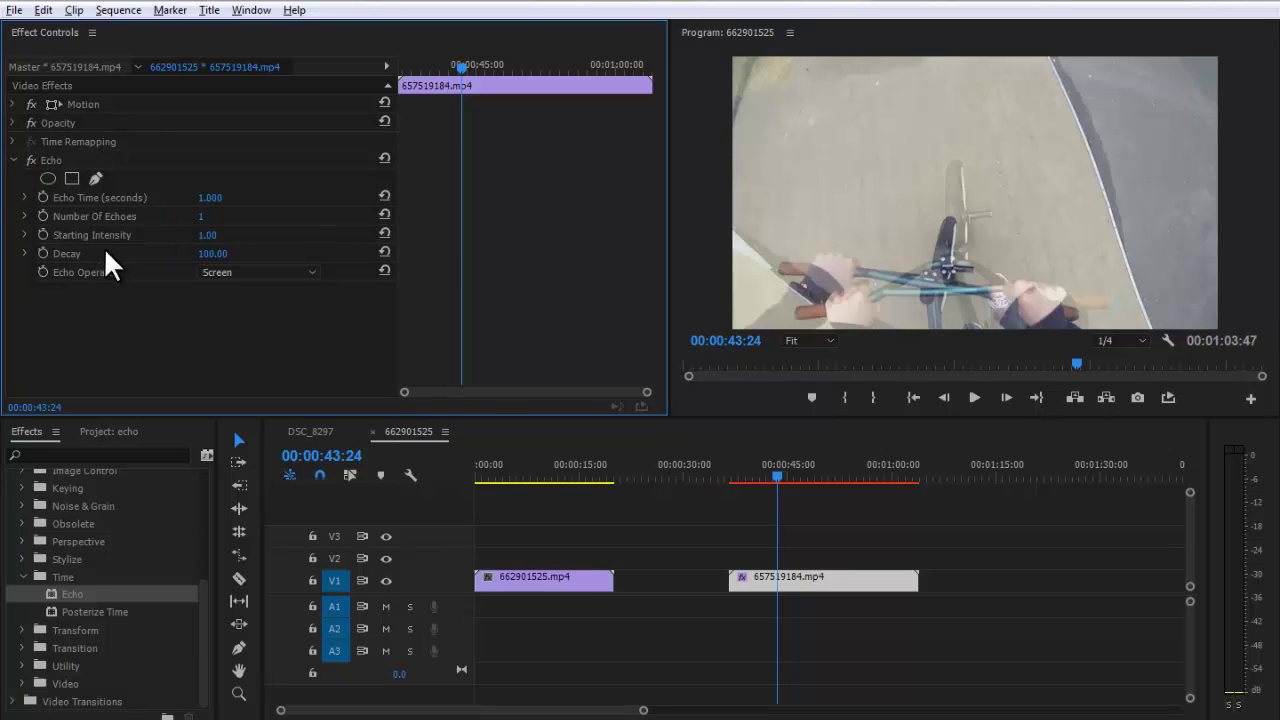
Enable keyframe animation for Echo Time and Starting Intensity at 00:00:43:24
{"action": "left_click", "coordinate": [39, 192]}
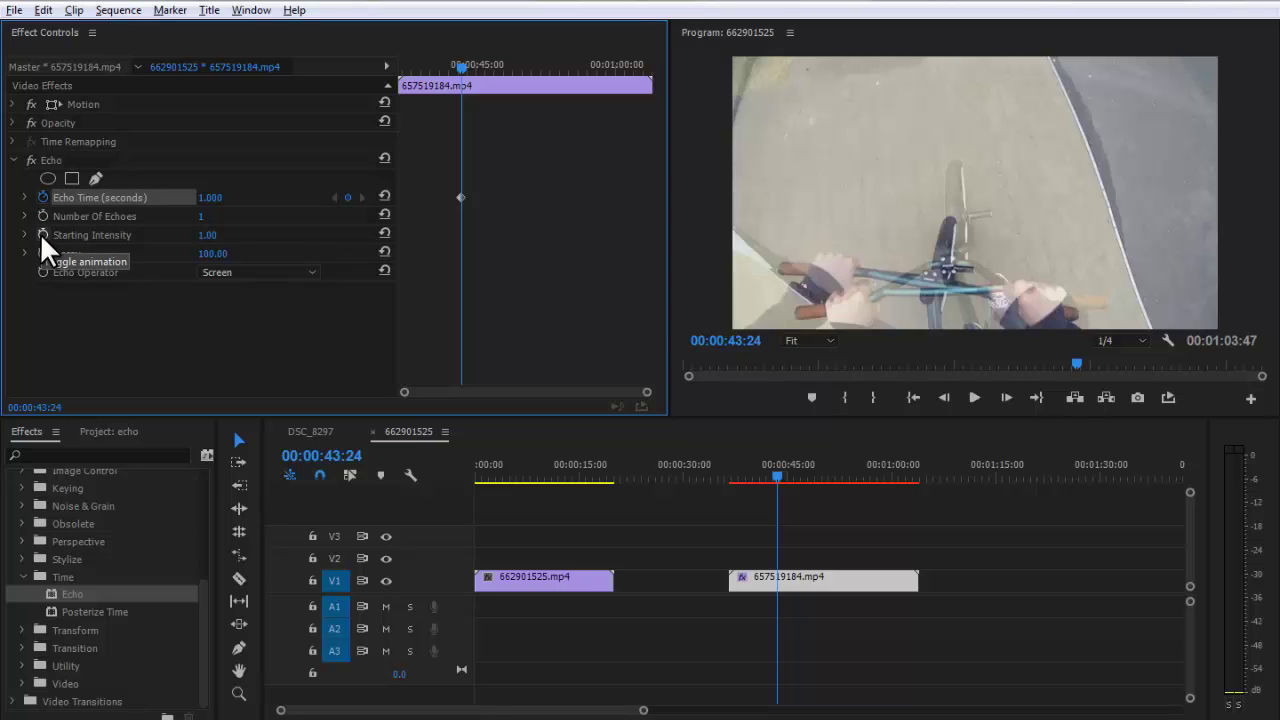
{"action": "left_click", "coordinate": [40, 233]}
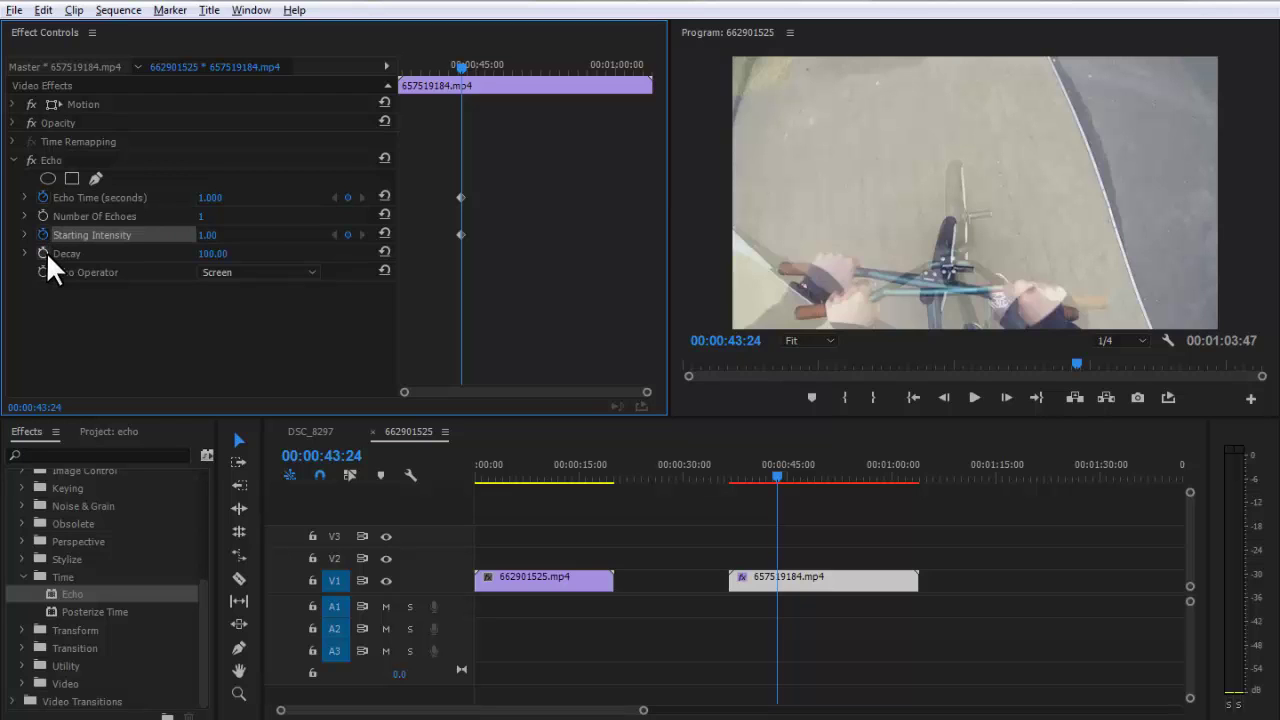
Enable keyframe animation for Decay at 00:00:43:24, and set Echo Time to 0 at 00:00:43:20
{"action": "left_click", "coordinate": [44, 252]}
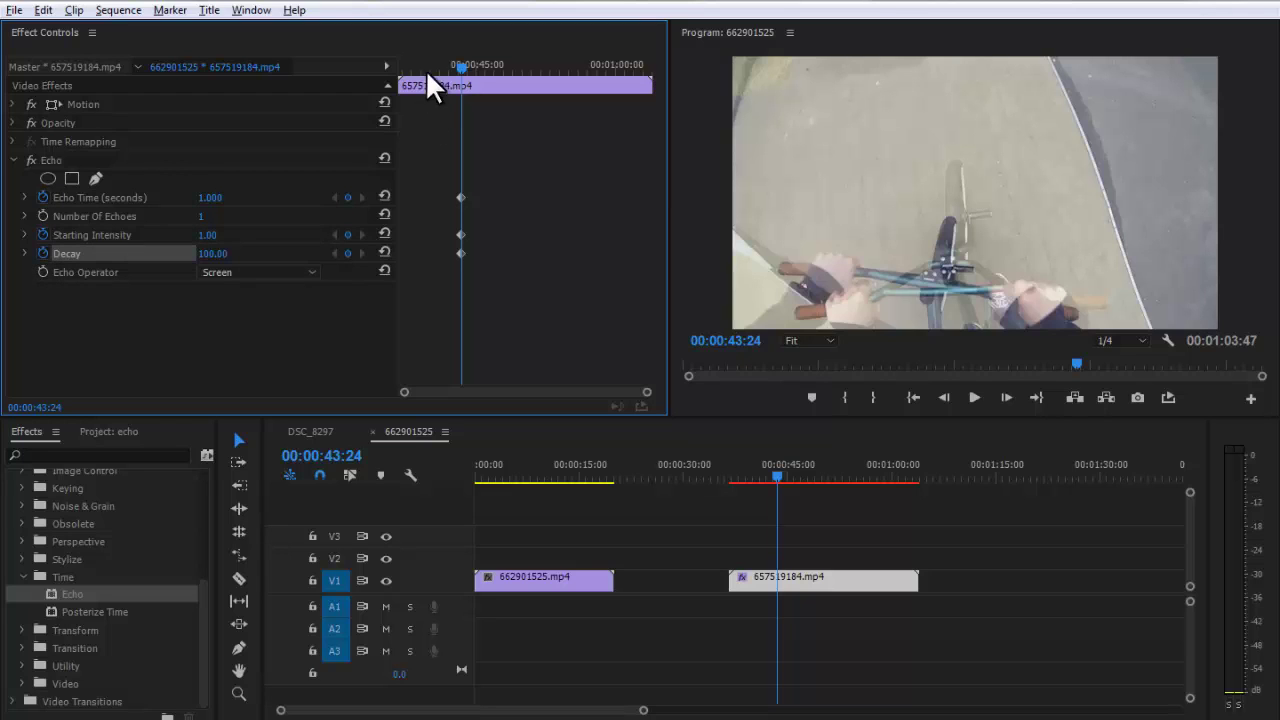
{"action": "left_click_drag", "start_coordinate": [462, 66], "coordinate": [459, 66]}
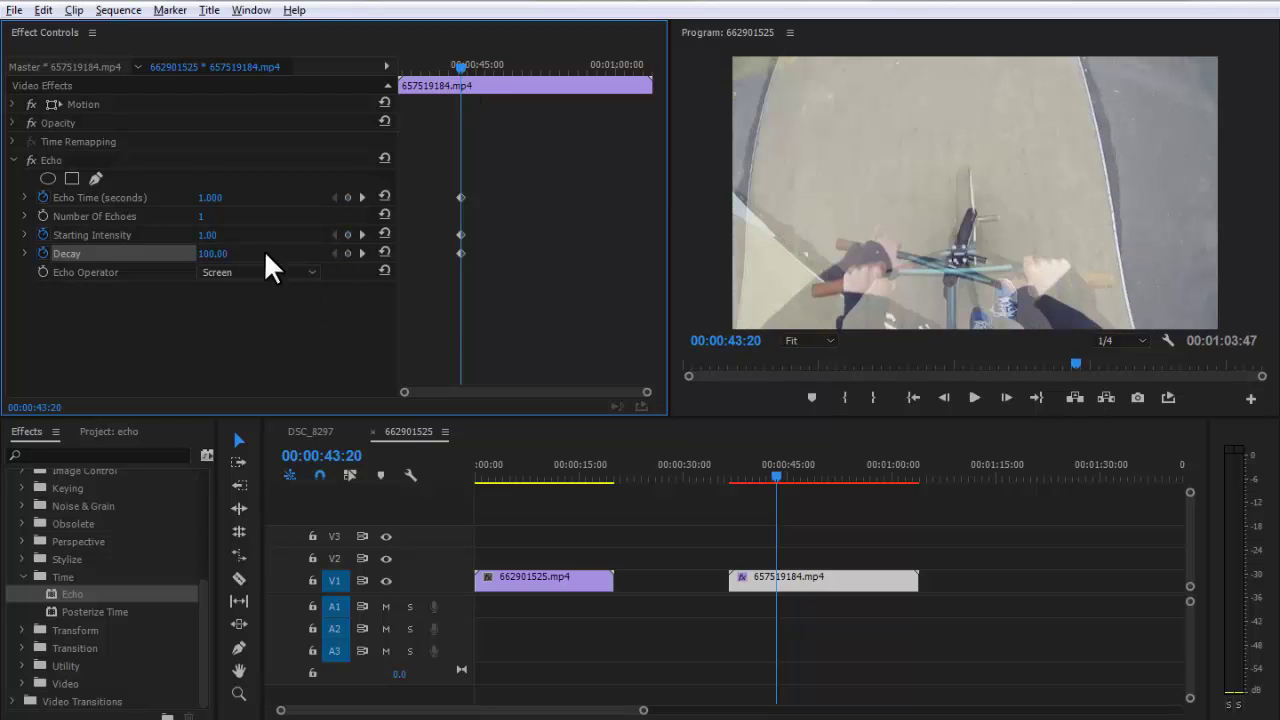
{"action": "mouse_move", "coordinate": [209, 205]}
{"action": "left_mouse_down"}
{"action": "mouse_move", "coordinate": [191, 200]}
{"action": "mouse_move", "coordinate": [220, 200]}
{"action": "left_mouse_up"}
{"action": "left_click", "coordinate": [220, 198]}
{"action": "type", "text": "0"}
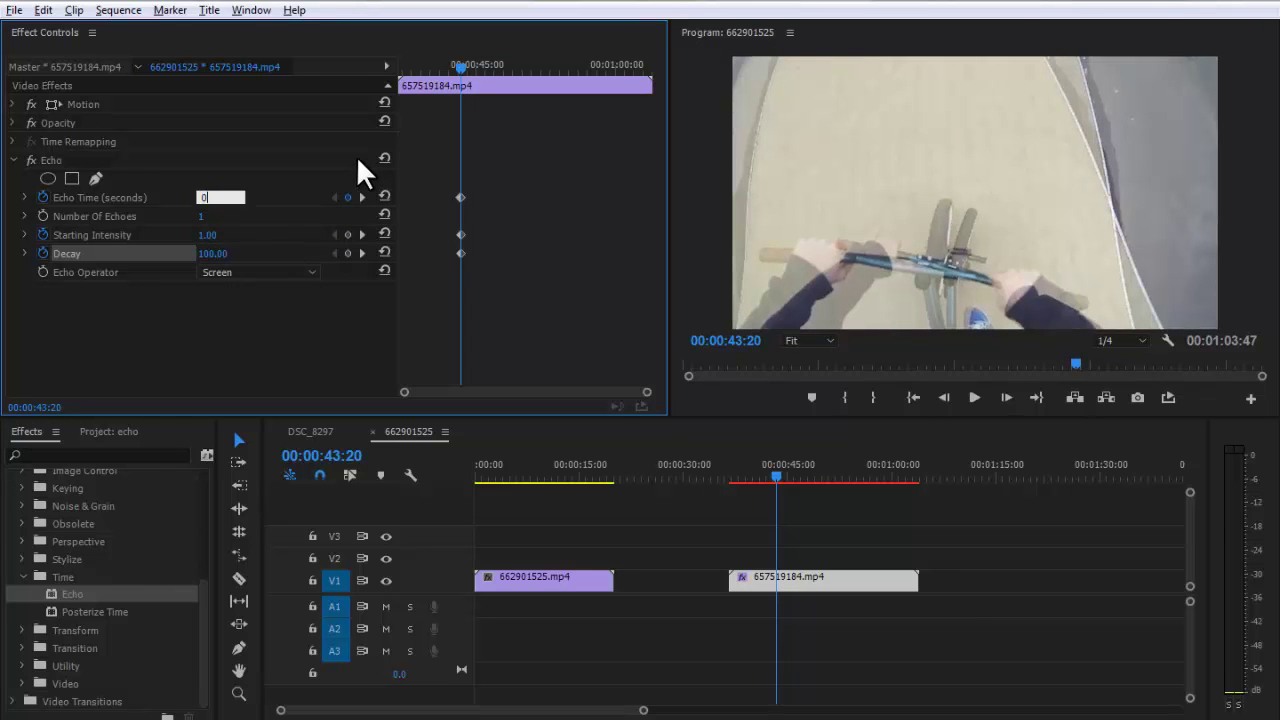
{"action": "key", "text": "Return"}
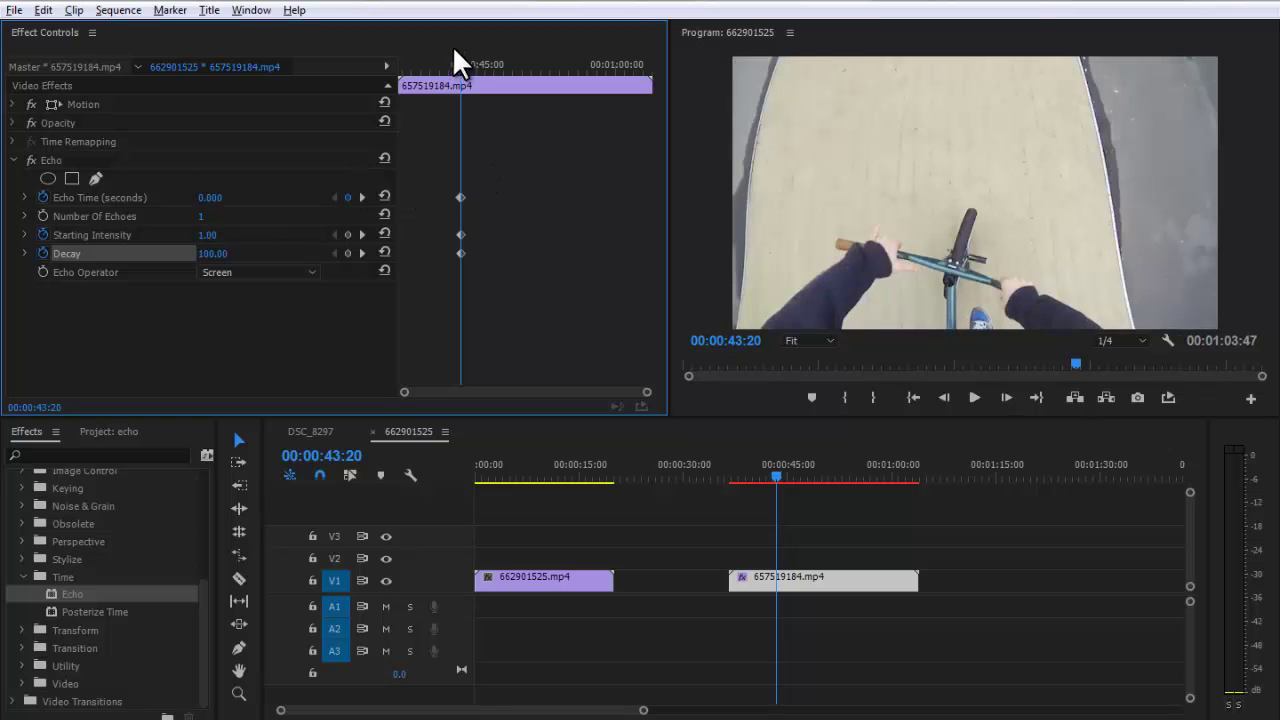
Set Starting Intensity to 0.50 and add a Decay keyframe at 00:00:45:44 after previewing the start of the echo
{"action": "mouse_move", "coordinate": [446, 64]}
{"action": "left_mouse_down"}
{"action": "mouse_move", "coordinate": [391, 73]}
{"action": "mouse_move", "coordinate": [454, 74]}
{"action": "mouse_move", "coordinate": [425, 65]}
{"action": "left_mouse_up"}
{"action": "key", "text": "space"}
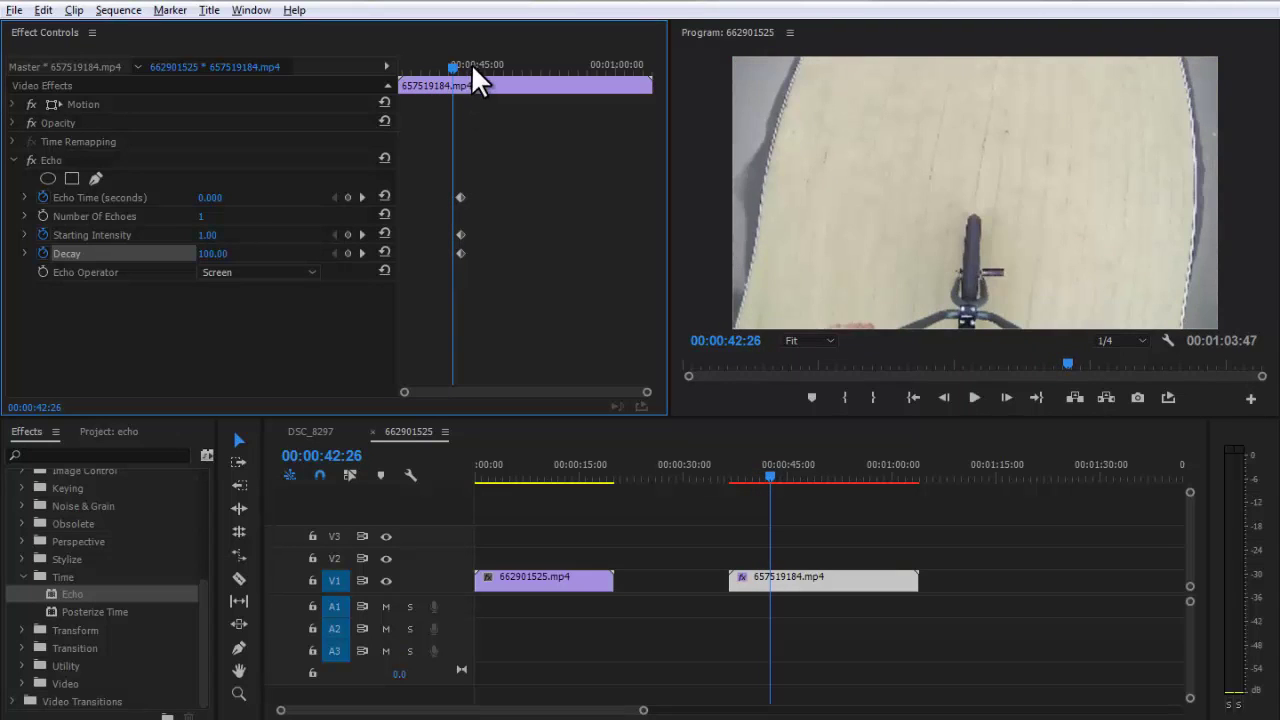
{"action": "mouse_move", "coordinate": [471, 63]}
{"action": "left_mouse_down"}
{"action": "mouse_move", "coordinate": [449, 68]}
{"action": "mouse_move", "coordinate": [484, 58]}
{"action": "left_mouse_up"}
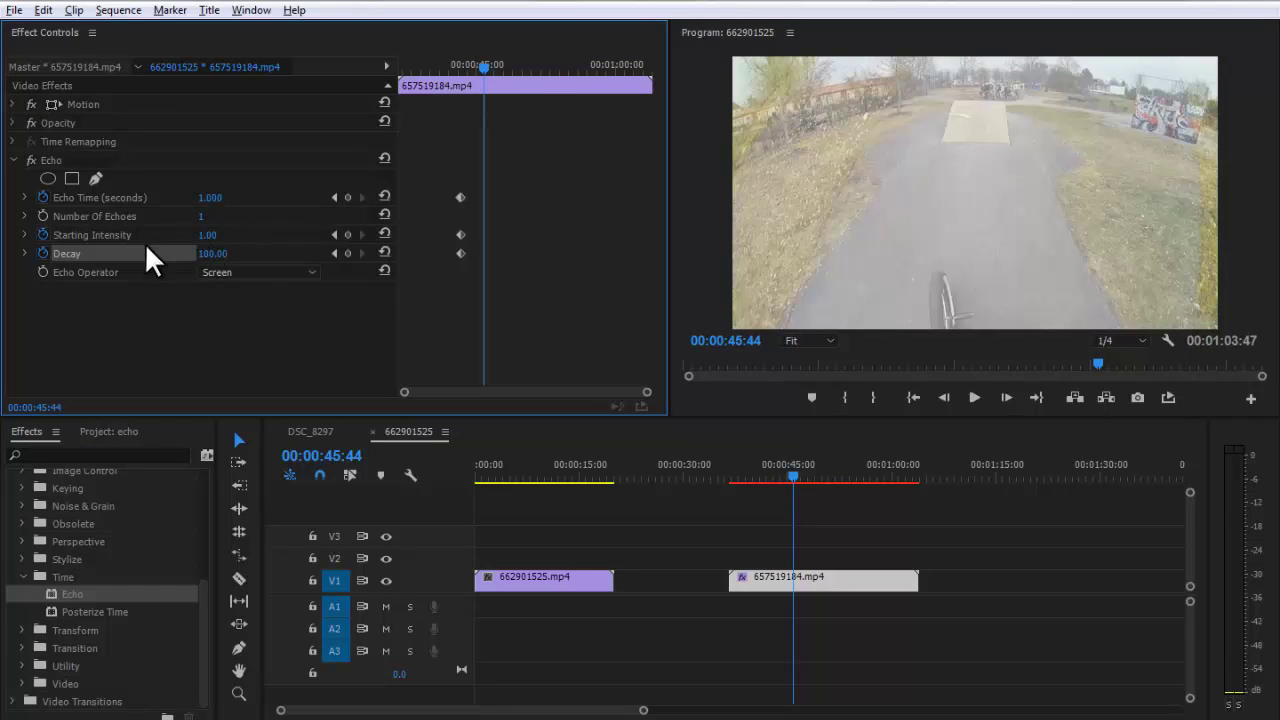
{"action": "left_click", "coordinate": [208, 236]}
{"action": "type", "text": "0.5"}
{"action": "key", "text": "Return"}
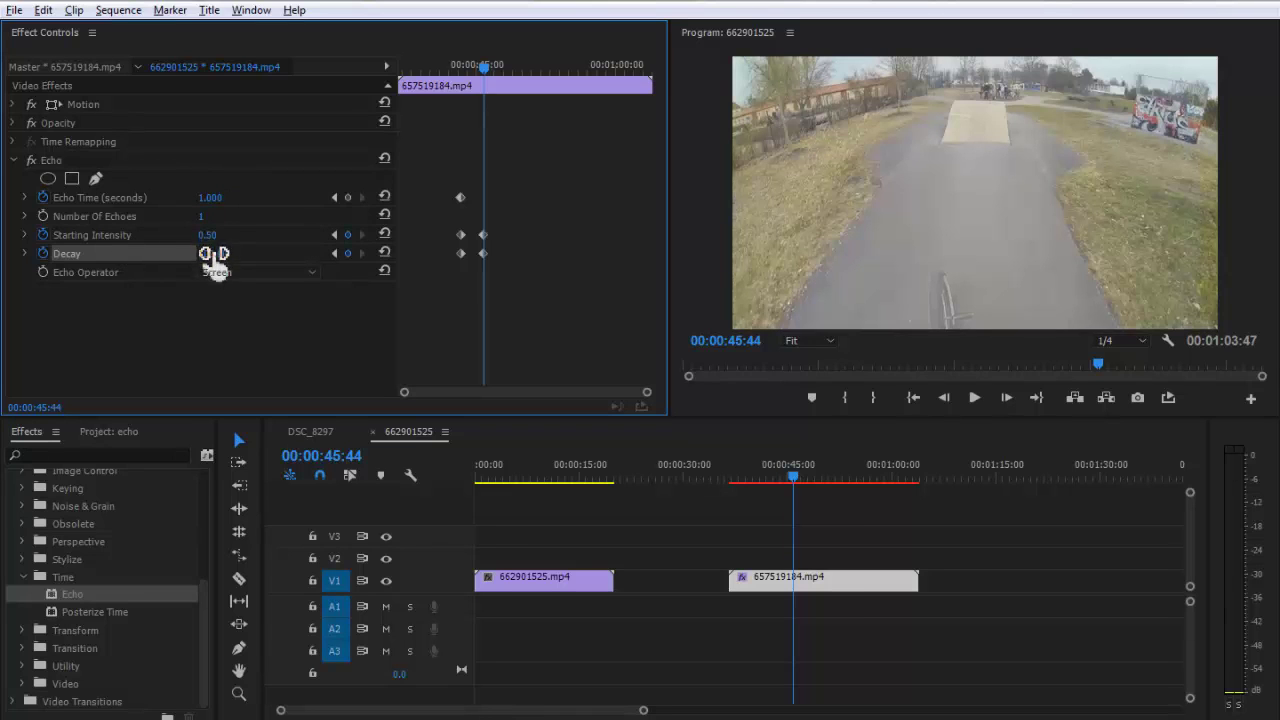
Play the Echo animation from 00:00:42:41 to check the keyframed transition
{"action": "left_click_drag", "start_coordinate": [478, 63], "coordinate": [453, 66]}
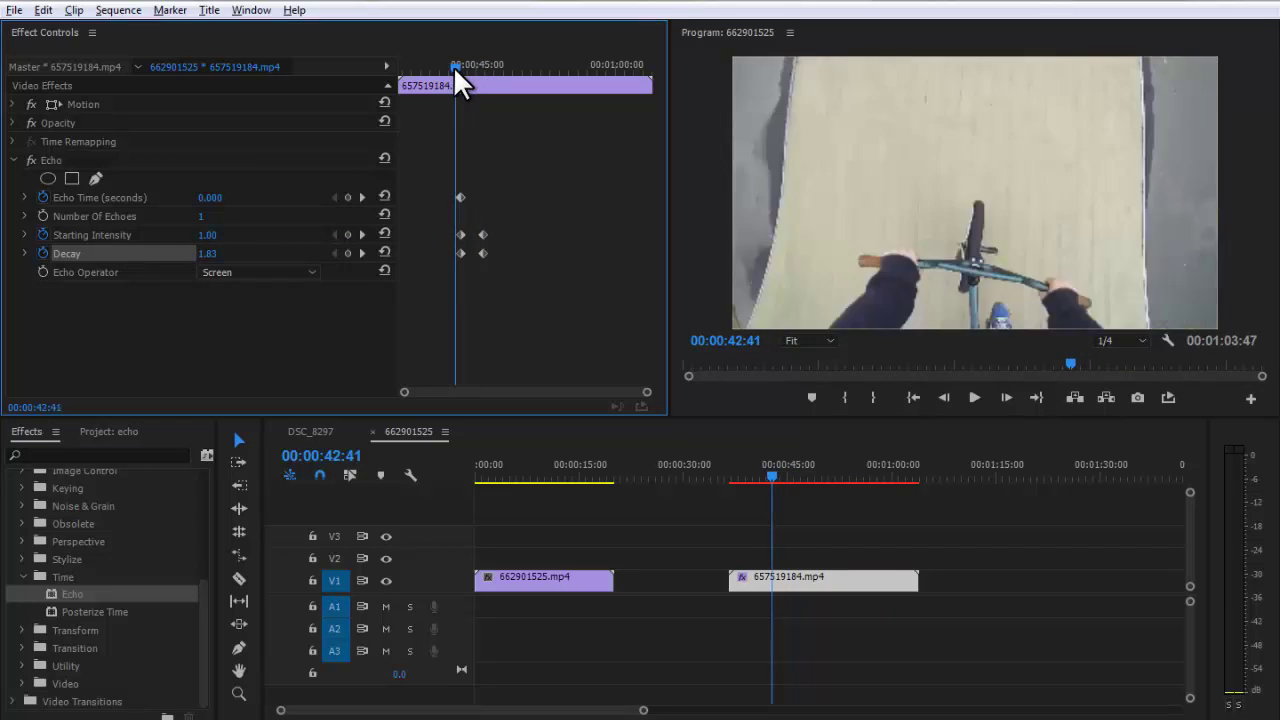
{"action": "key", "text": "space"}
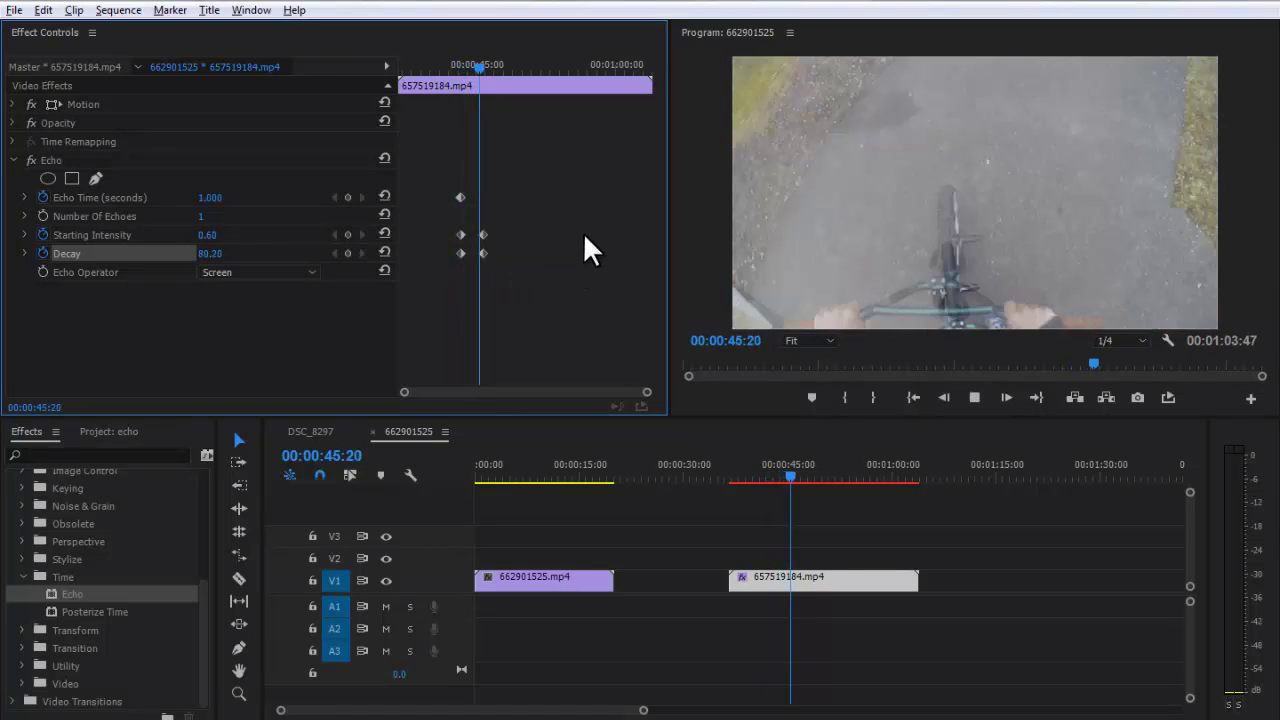
{"action": "key", "text": "space"}
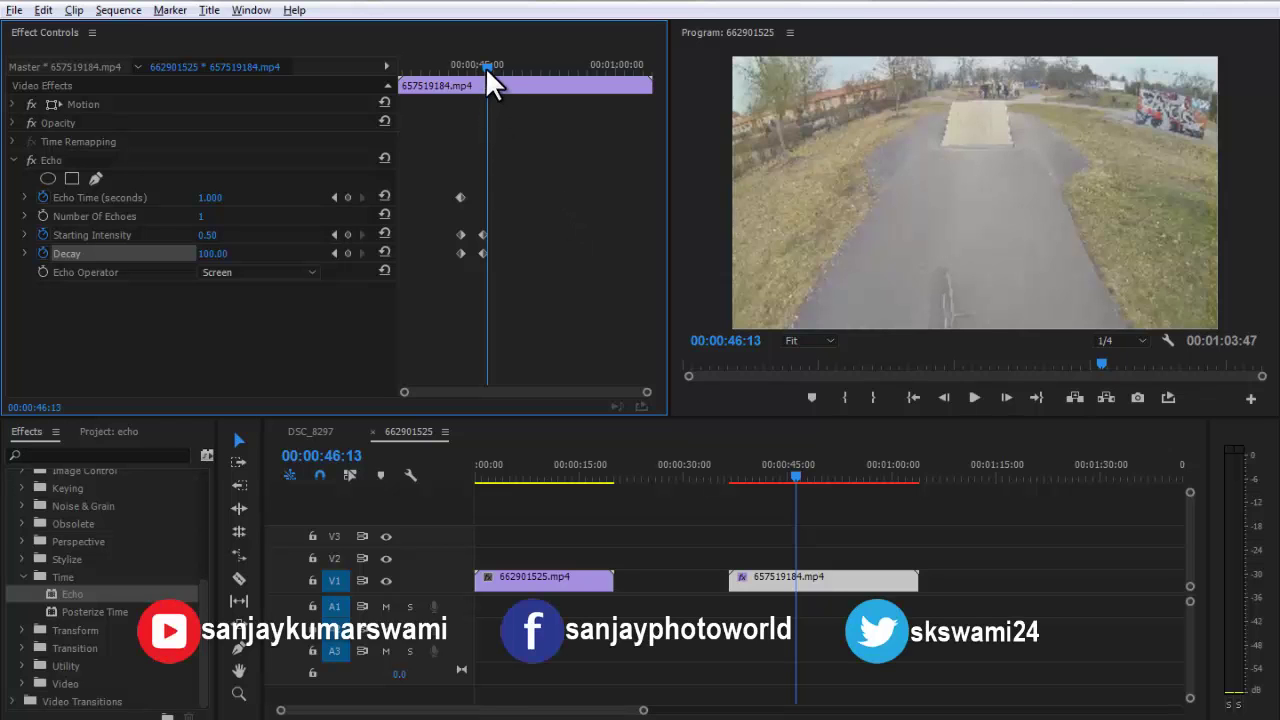
Duplicate the first Echo Time, Starting Intensity and Decay keyframes to around 00:00:56
{"action": "left_click_drag", "start_coordinate": [481, 68], "coordinate": [516, 64]}
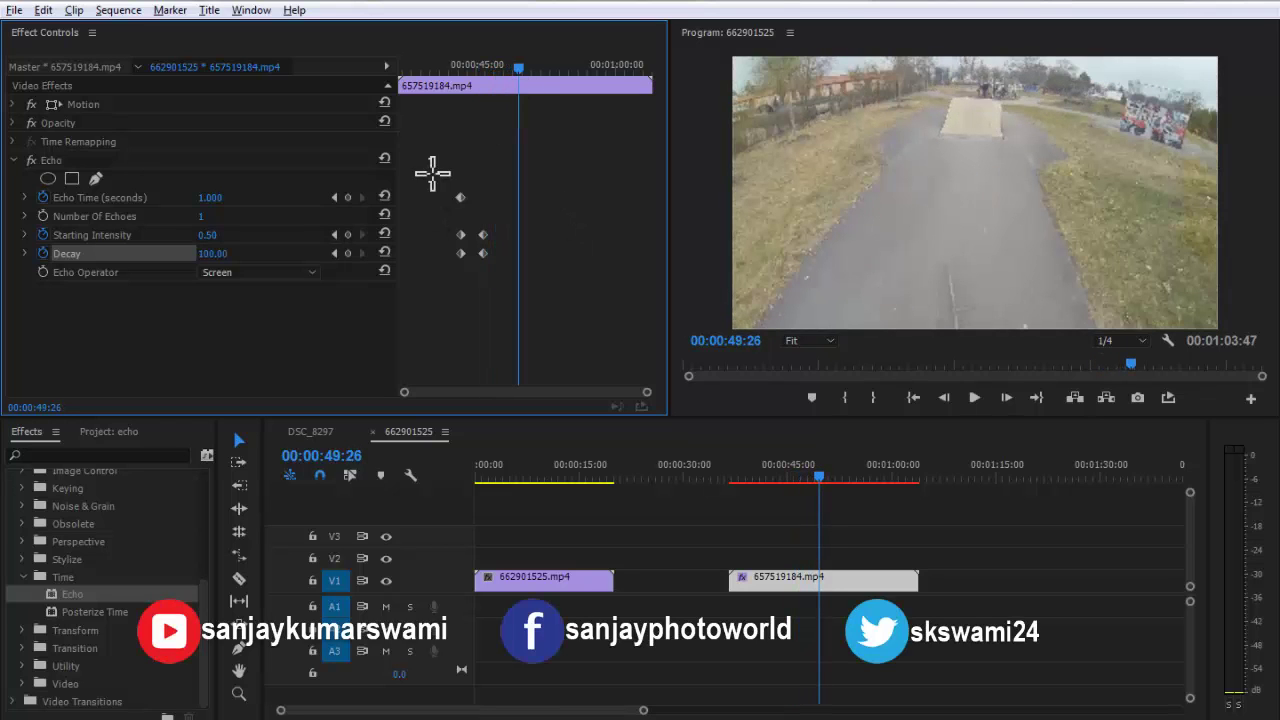
{"action": "left_click_drag", "start_coordinate": [432, 174], "coordinate": [471, 294]}
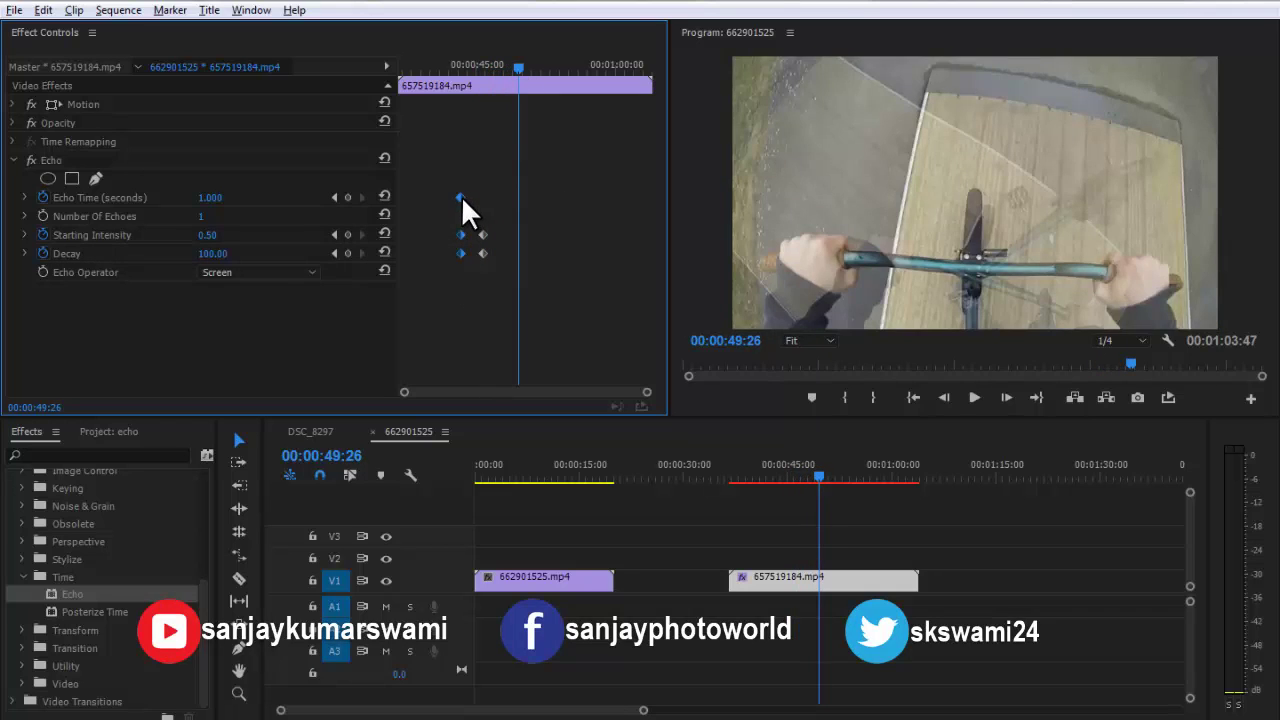
{"action": "left_click_drag", "start_coordinate": [461, 195], "coordinate": [582, 195]}
{"action": "left_click_drag", "start_coordinate": [580, 182], "coordinate": [609, 286]}
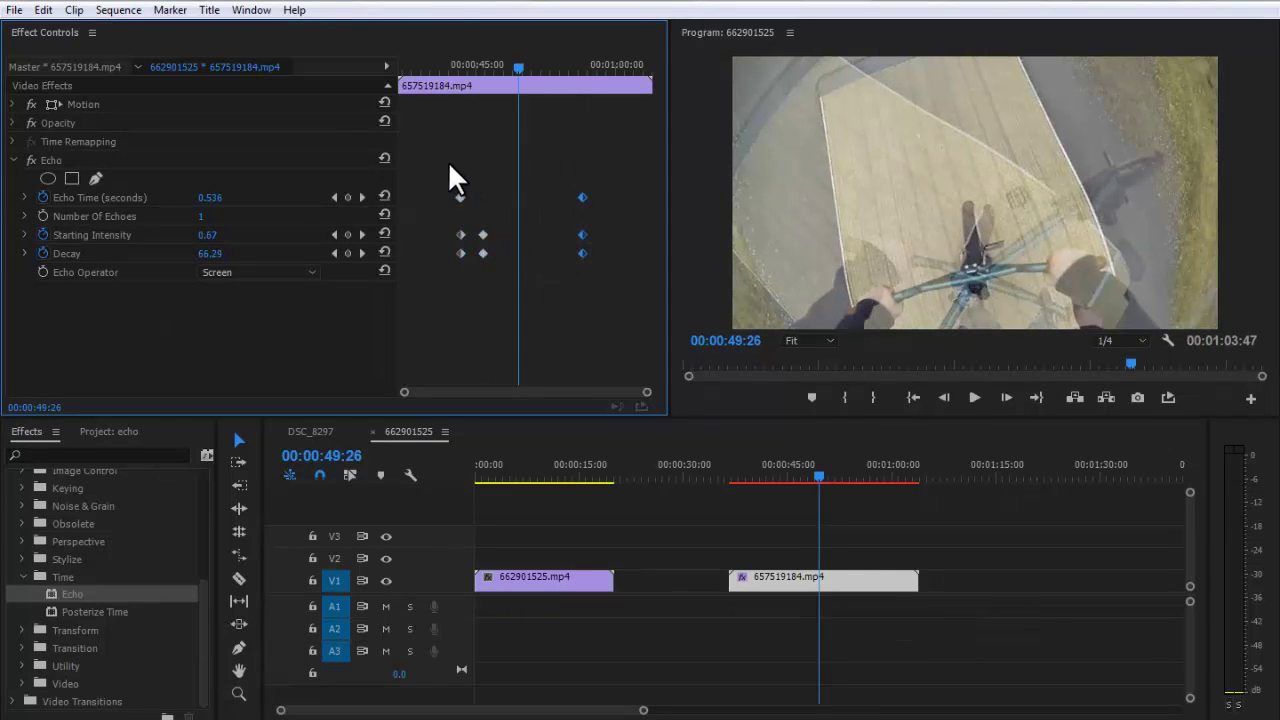
Set Echo Time to 2 and Starting Intensity to 0.90 at 00:00:49:40
{"action": "left_click_drag", "start_coordinate": [445, 165], "coordinate": [462, 281]}
{"action": "left_click_drag", "start_coordinate": [485, 169], "coordinate": [555, 285]}
{"action": "left_click_drag", "start_coordinate": [484, 82], "coordinate": [524, 78]}
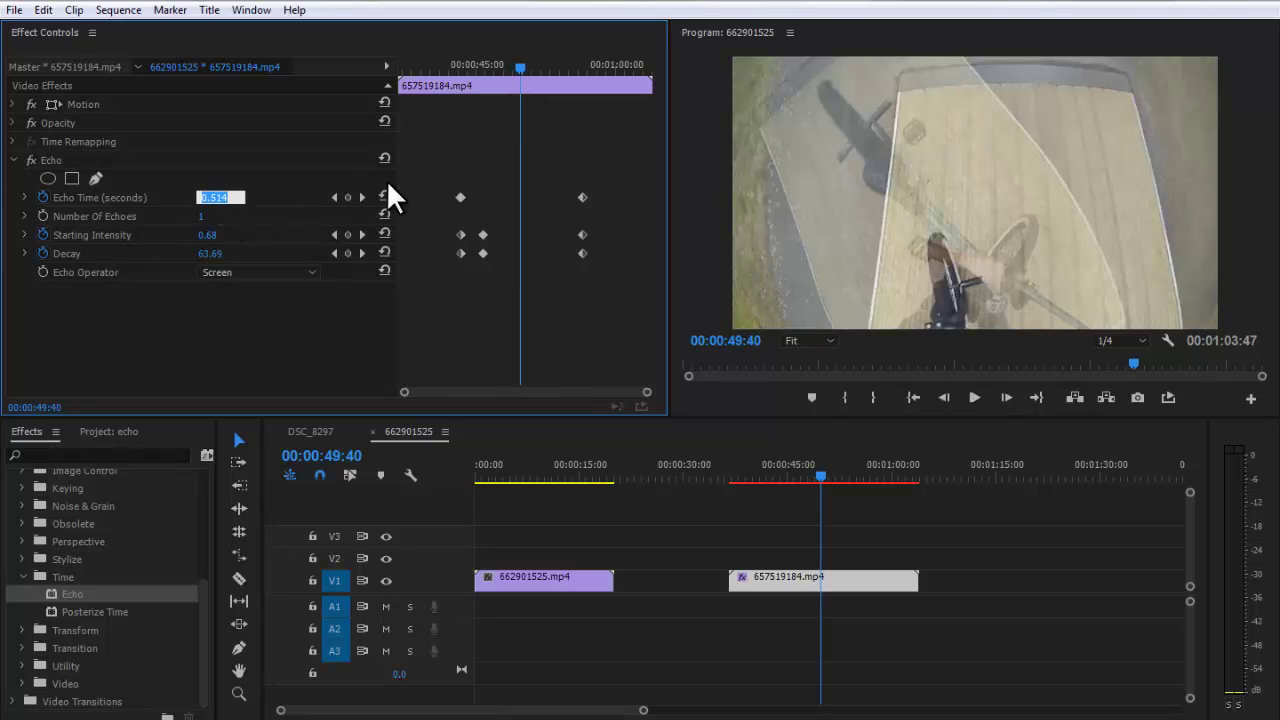
{"action": "type", "text": "2"}
{"action": "key", "text": "Return"}
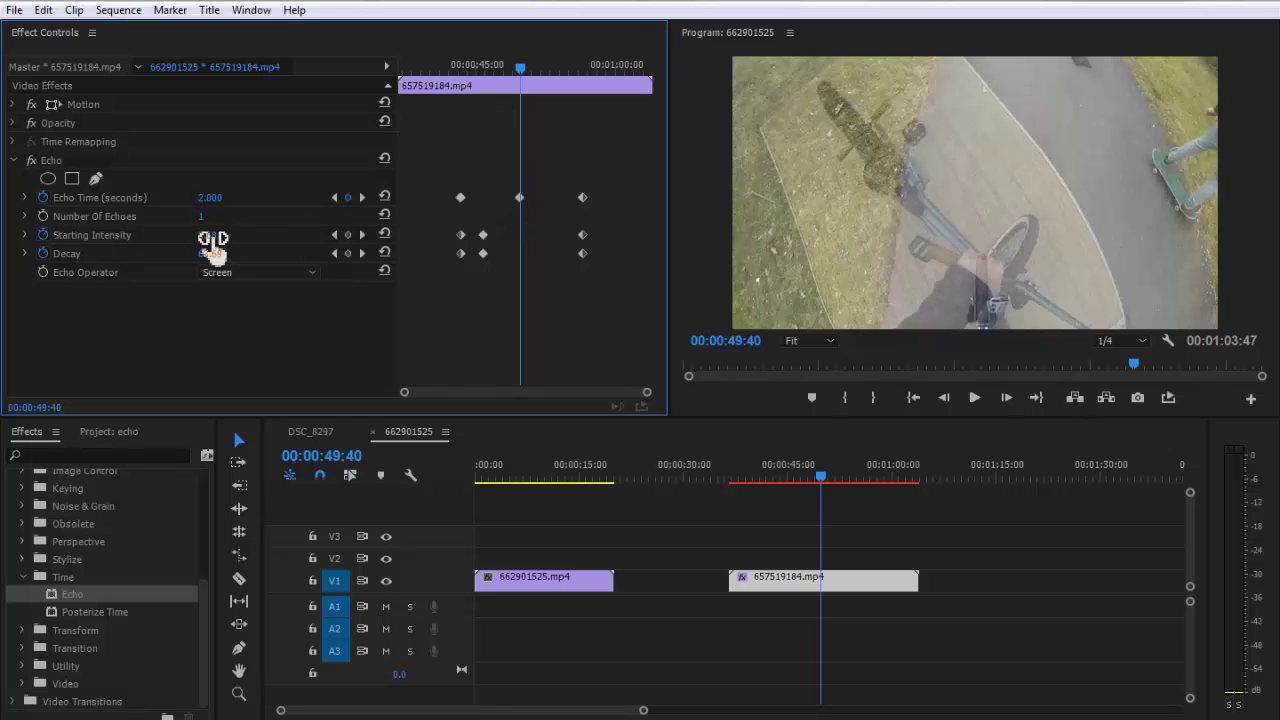
{"action": "left_click_drag", "start_coordinate": [213, 240], "coordinate": [232, 238]}
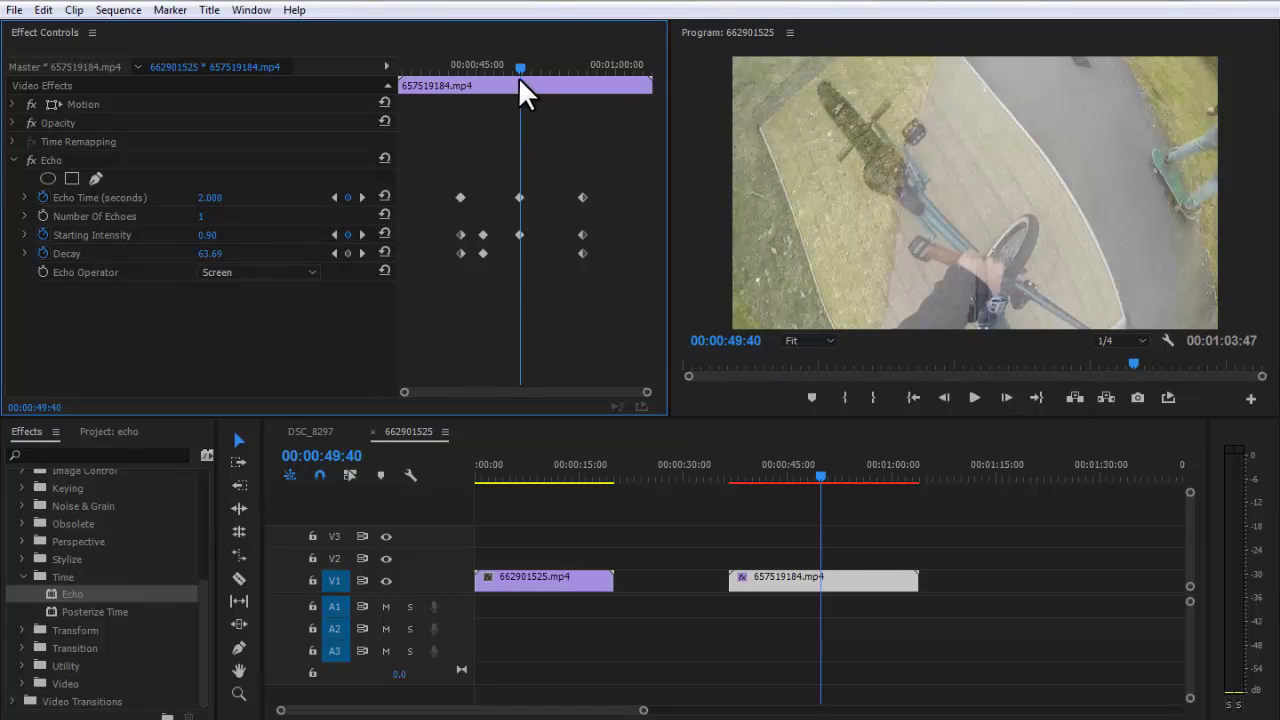
Duplicate the middle Echo Time and Starting Intensity keyframes to an earlier and a later point on the clip
{"action": "mouse_move", "coordinate": [519, 77]}
{"action": "left_mouse_down"}
{"action": "mouse_move", "coordinate": [465, 78]}
{"action": "mouse_move", "coordinate": [584, 83]}
{"action": "mouse_move", "coordinate": [497, 91]}
{"action": "mouse_move", "coordinate": [518, 92]}
{"action": "left_mouse_up"}
{"action": "left_click_drag", "start_coordinate": [500, 181], "coordinate": [524, 245]}
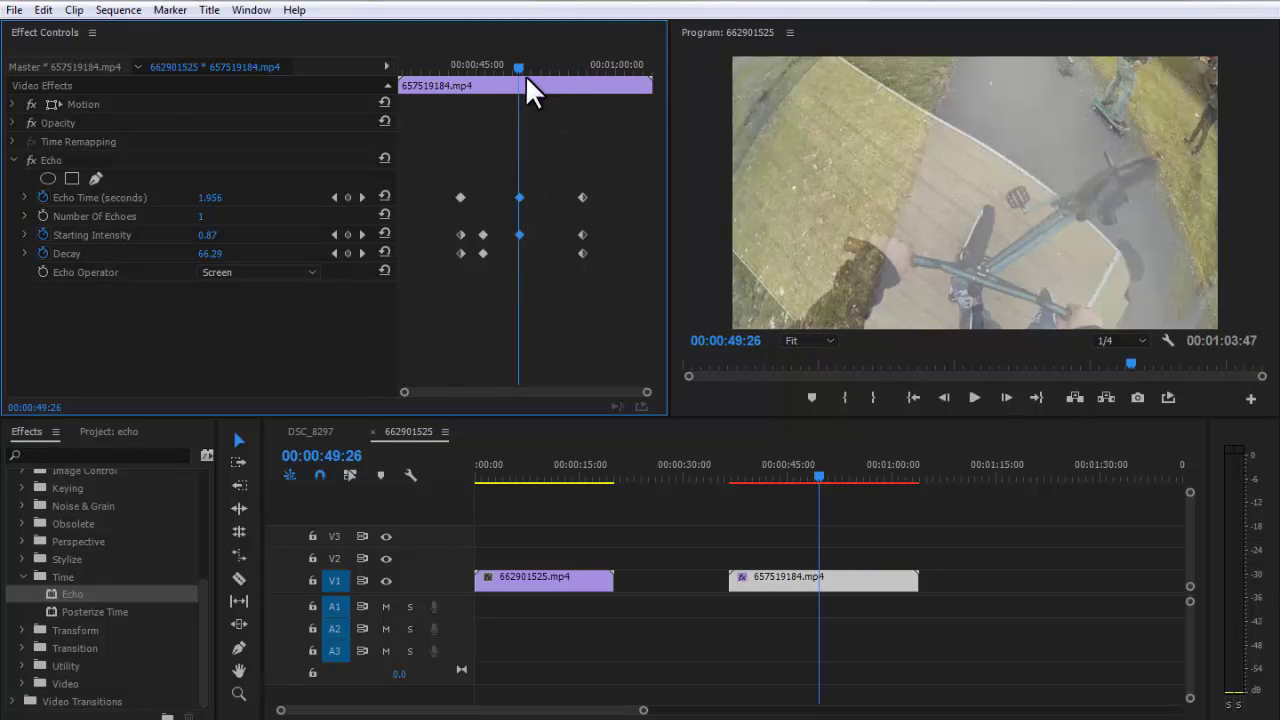
{"action": "left_click_drag", "start_coordinate": [520, 194], "coordinate": [531, 243]}
{"action": "mouse_move", "coordinate": [518, 195]}
{"action": "left_mouse_down"}
{"action": "mouse_move", "coordinate": [474, 193]}
{"action": "mouse_move", "coordinate": [499, 191]}
{"action": "left_mouse_up"}
Mark the sequence In at 00:00:41:25 and Out at 00:00:58:20, and render the In to Out range
{"action": "left_click_drag", "start_coordinate": [480, 68], "coordinate": [445, 102]}
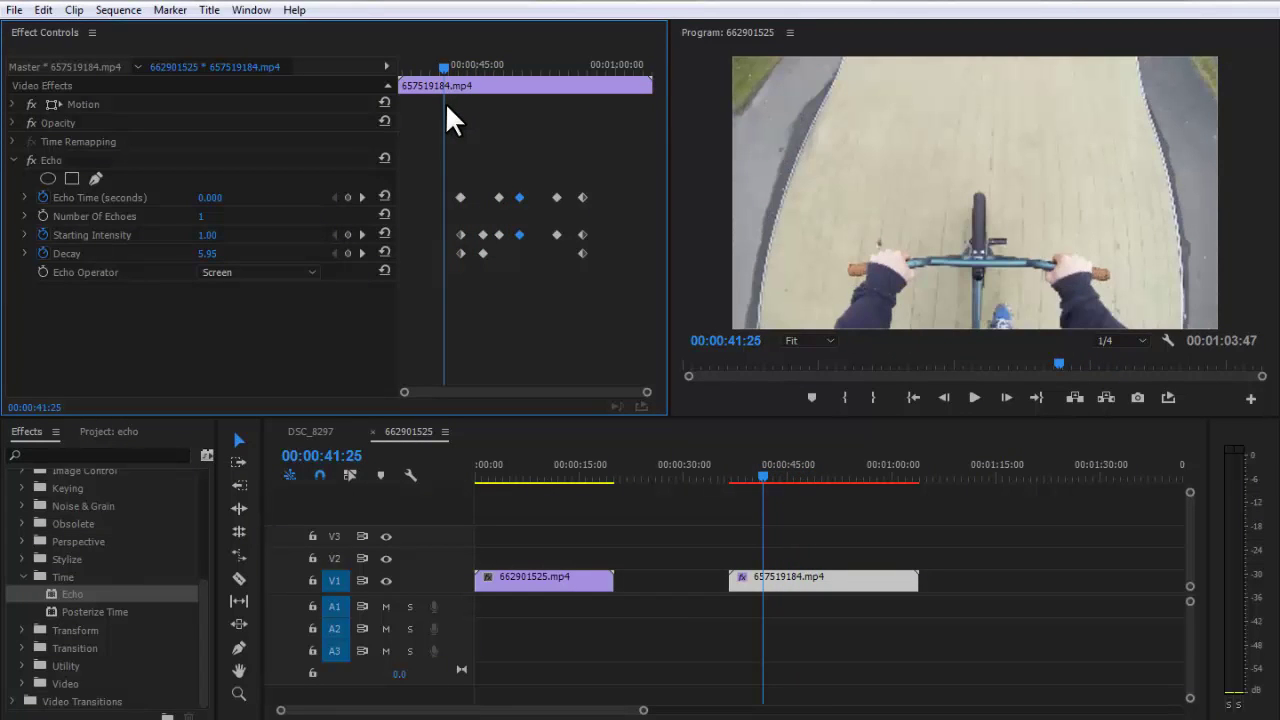
{"action": "key", "text": "i"}
{"action": "left_click_drag", "start_coordinate": [514, 70], "coordinate": [601, 77]}
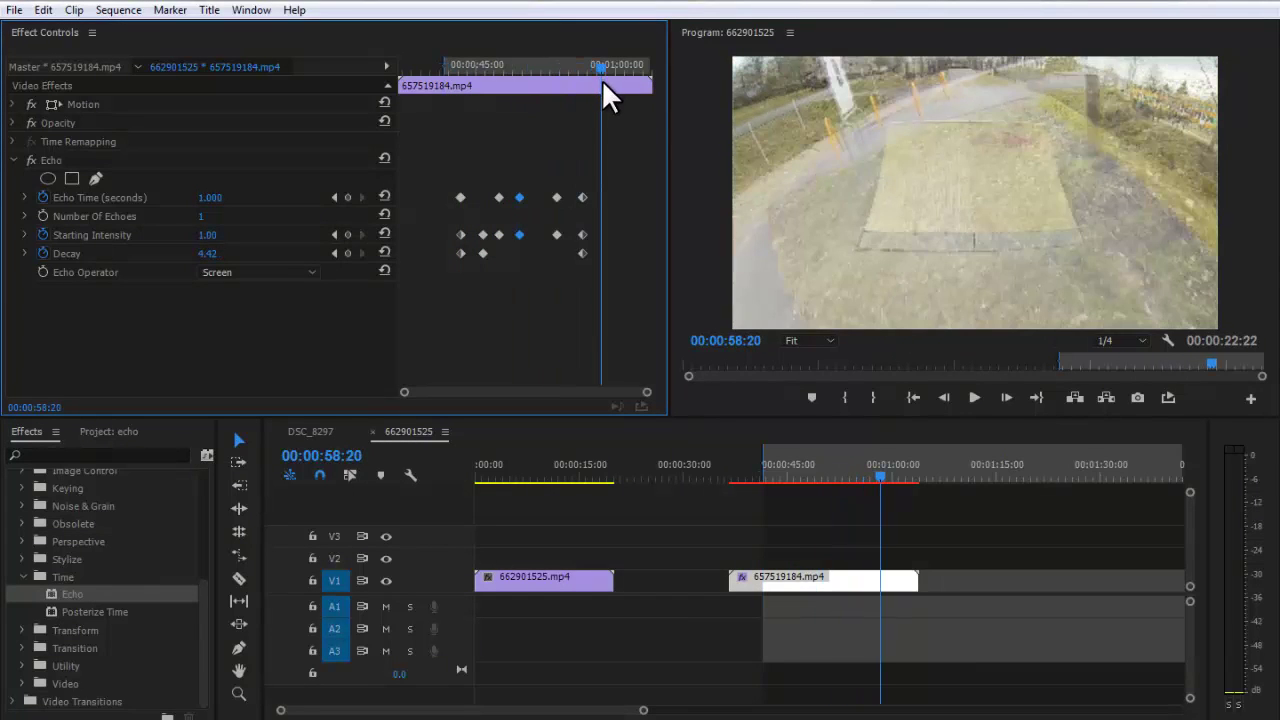
{"action": "key", "text": "o"}
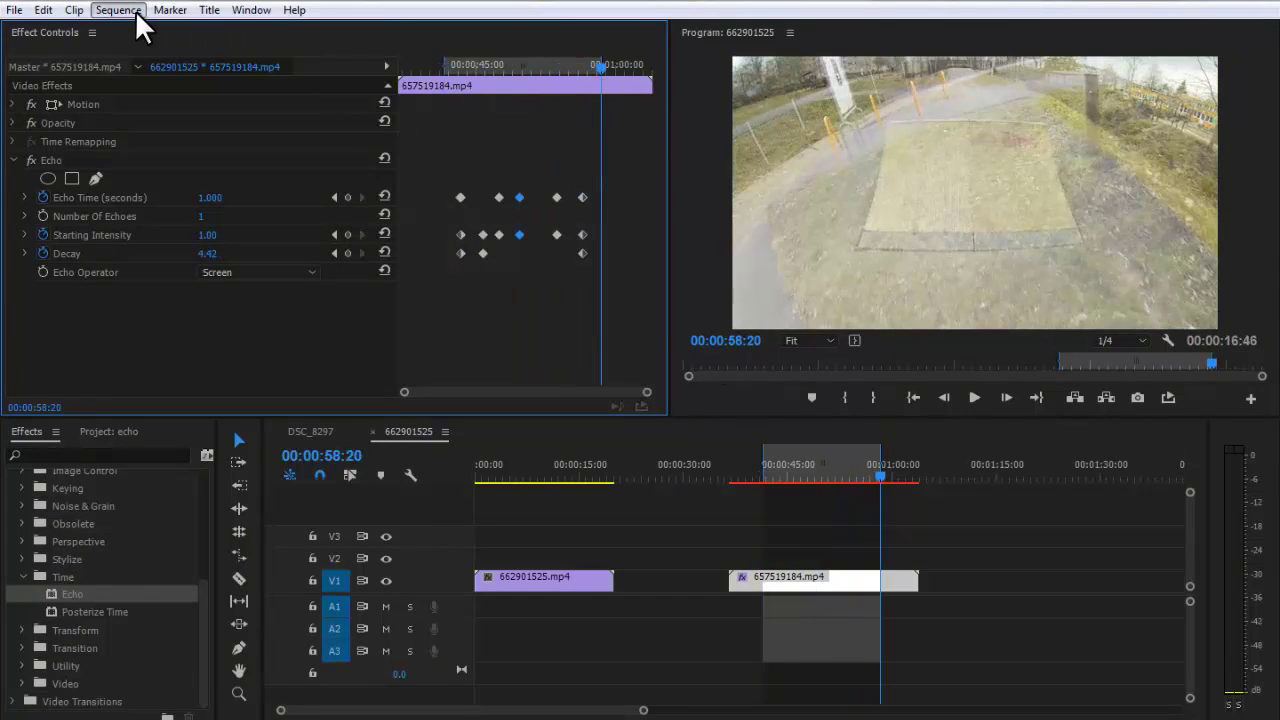
{"action": "left_click", "coordinate": [135, 12]}
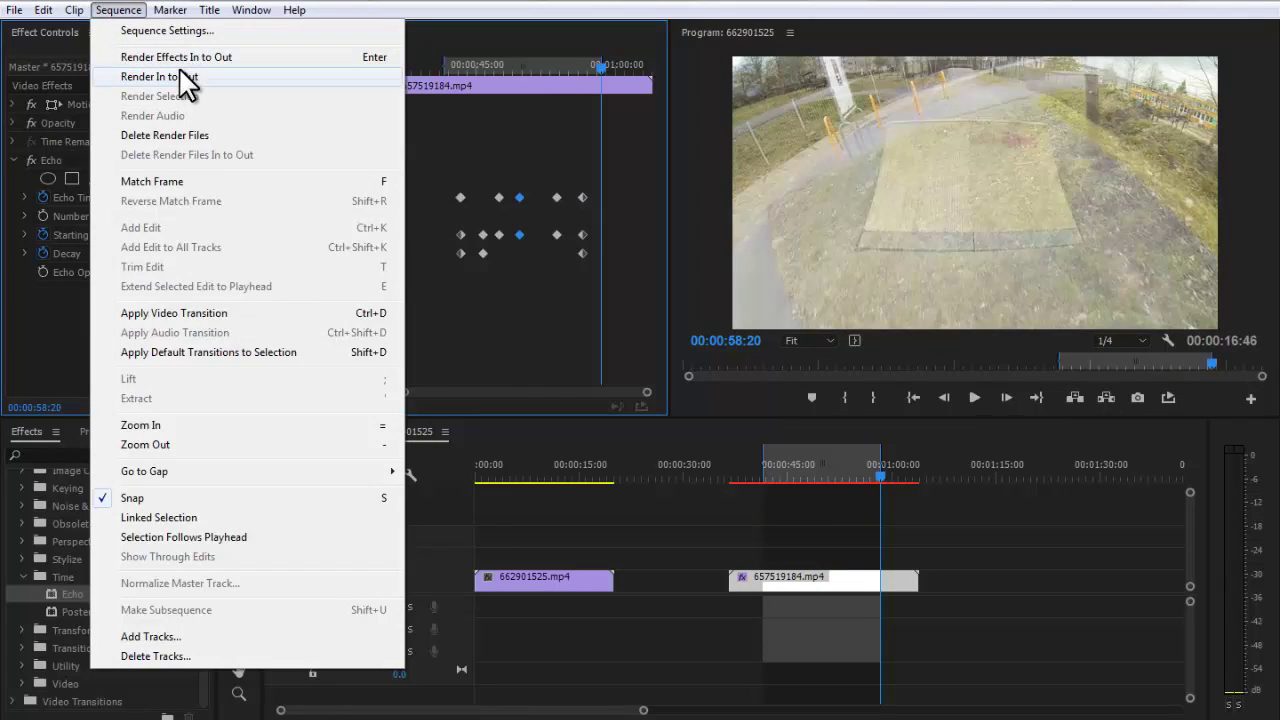
{"action": "left_click", "coordinate": [181, 76]}
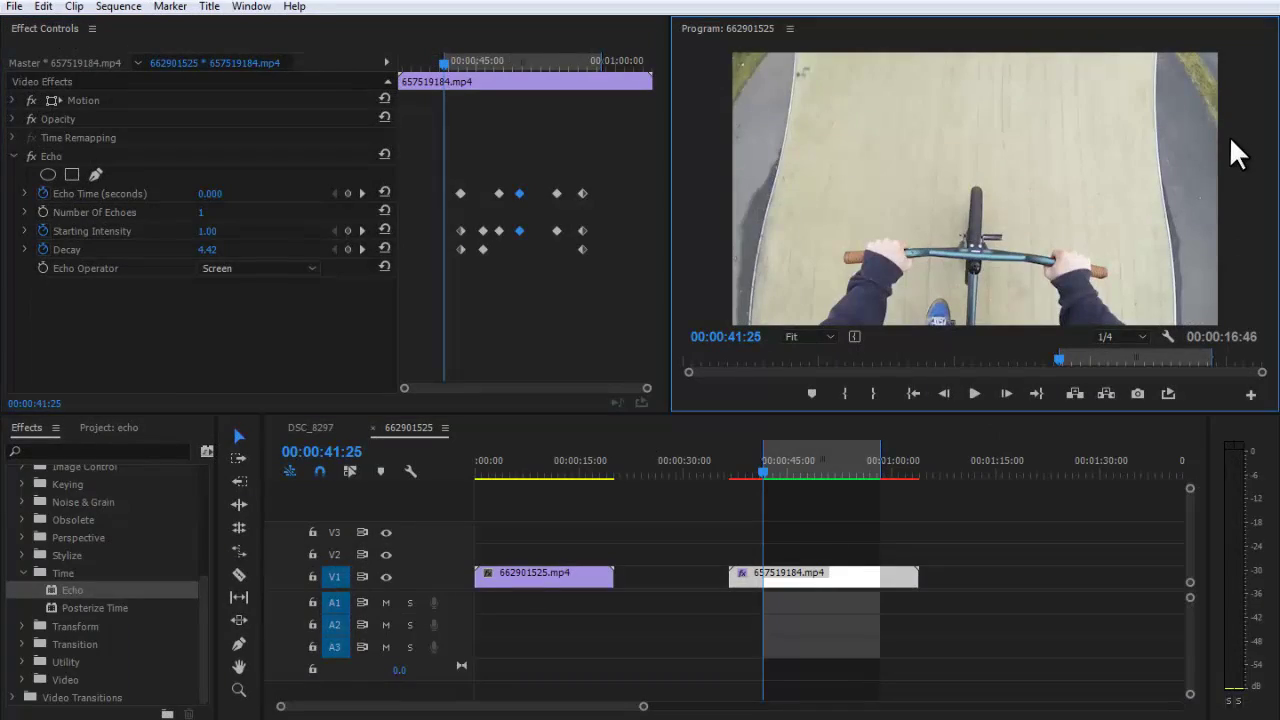
Play back the rendered Echo animation in the maximized program monitor, and restore the normal layout
{"action": "key", "text": "grave"}
{"action": "key", "text": "space"}
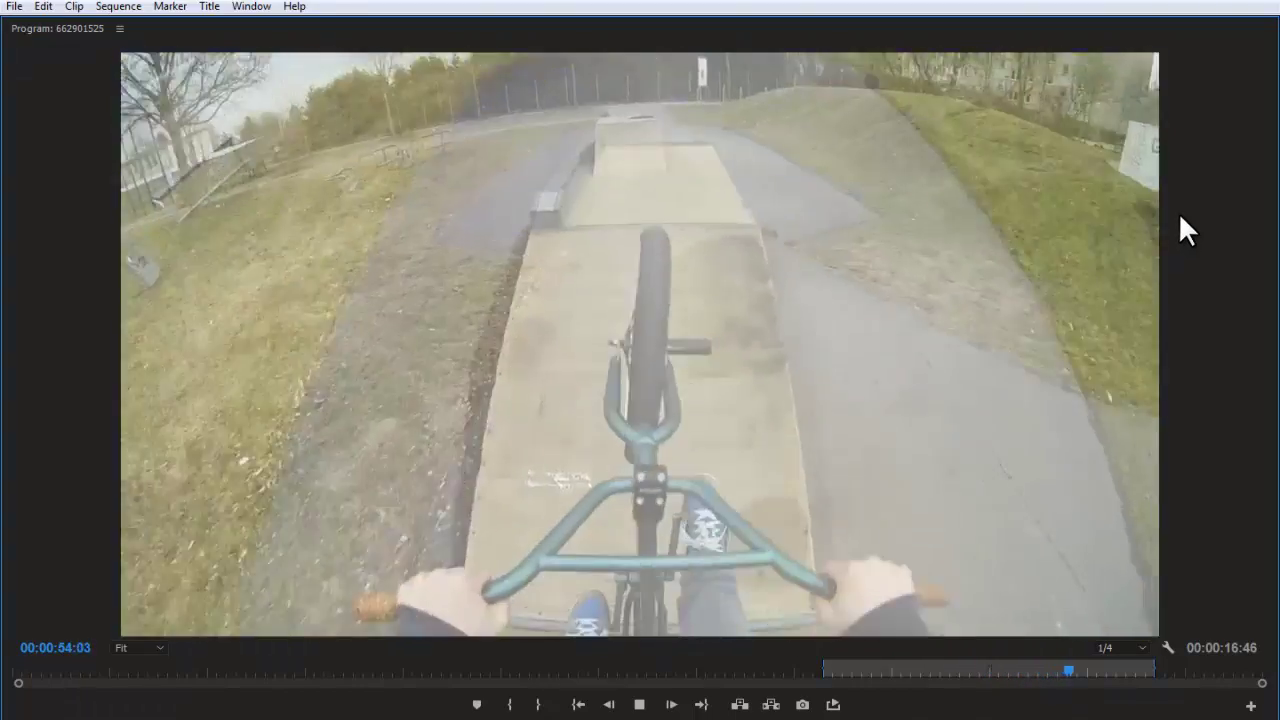
{"action": "key", "text": "space"}
{"action": "key", "text": "space"}
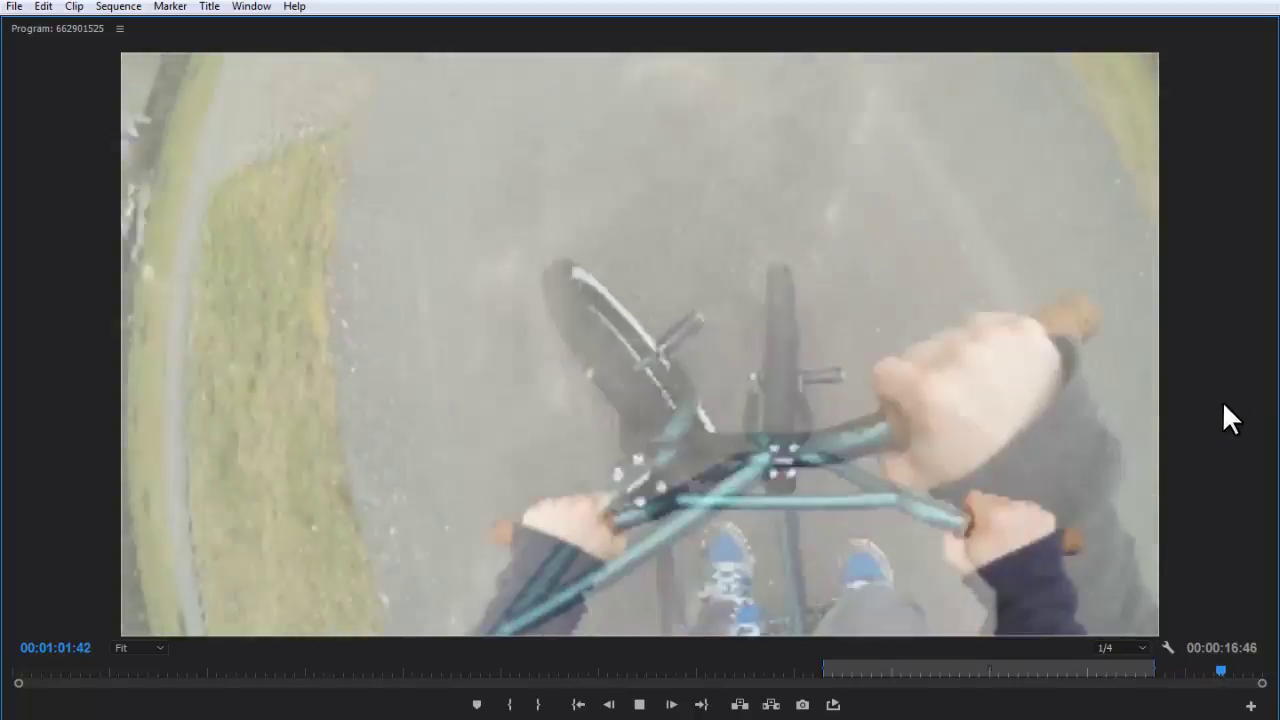
{"action": "key", "text": "space"}
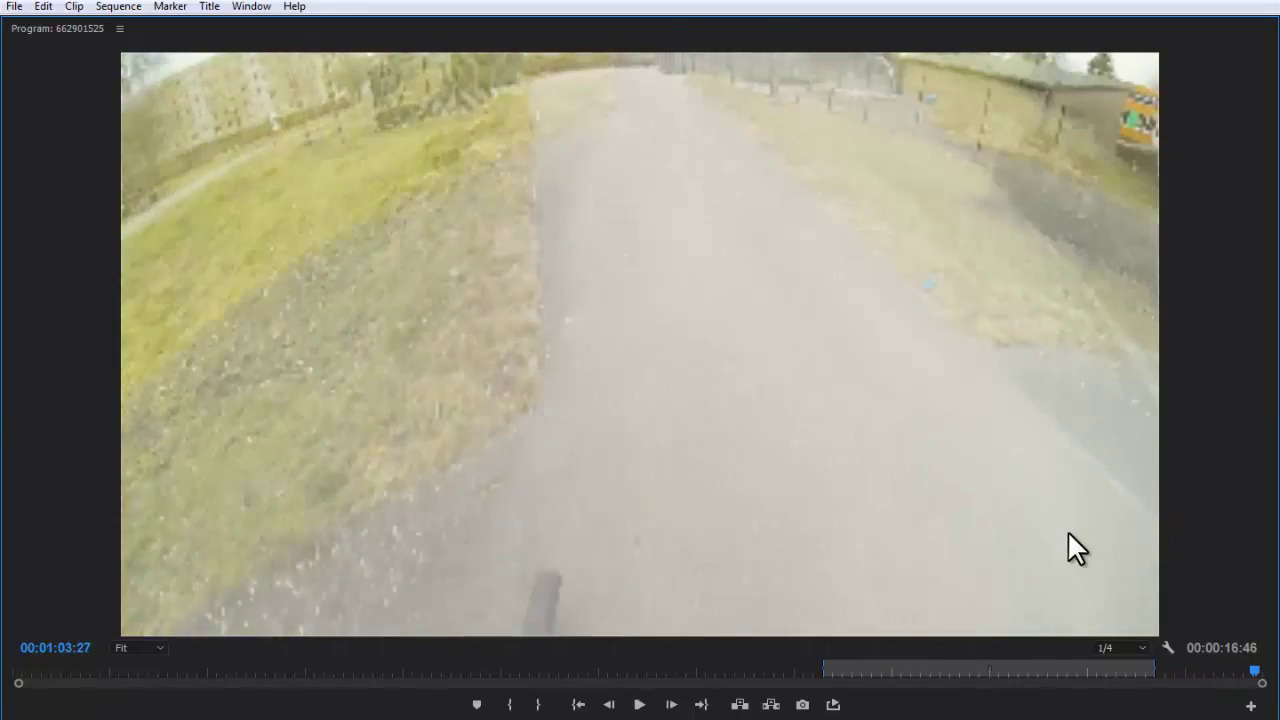
{"action": "key", "text": "grave"}
Set Echo Time to 0 at the last keyframes, at 00:00:56:28, and scrub back through the clip
{"action": "left_click_drag", "start_coordinate": [877, 476], "coordinate": [867, 477]}
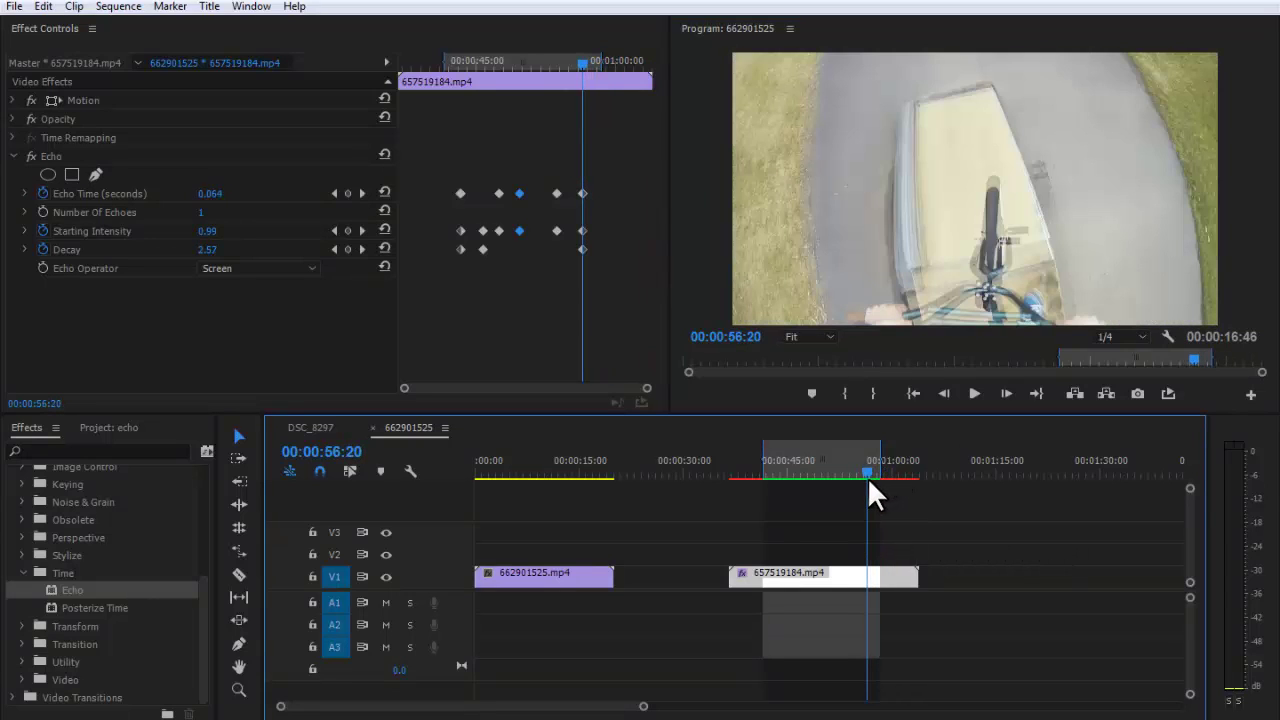
{"action": "left_click_drag", "start_coordinate": [619, 150], "coordinate": [582, 278]}
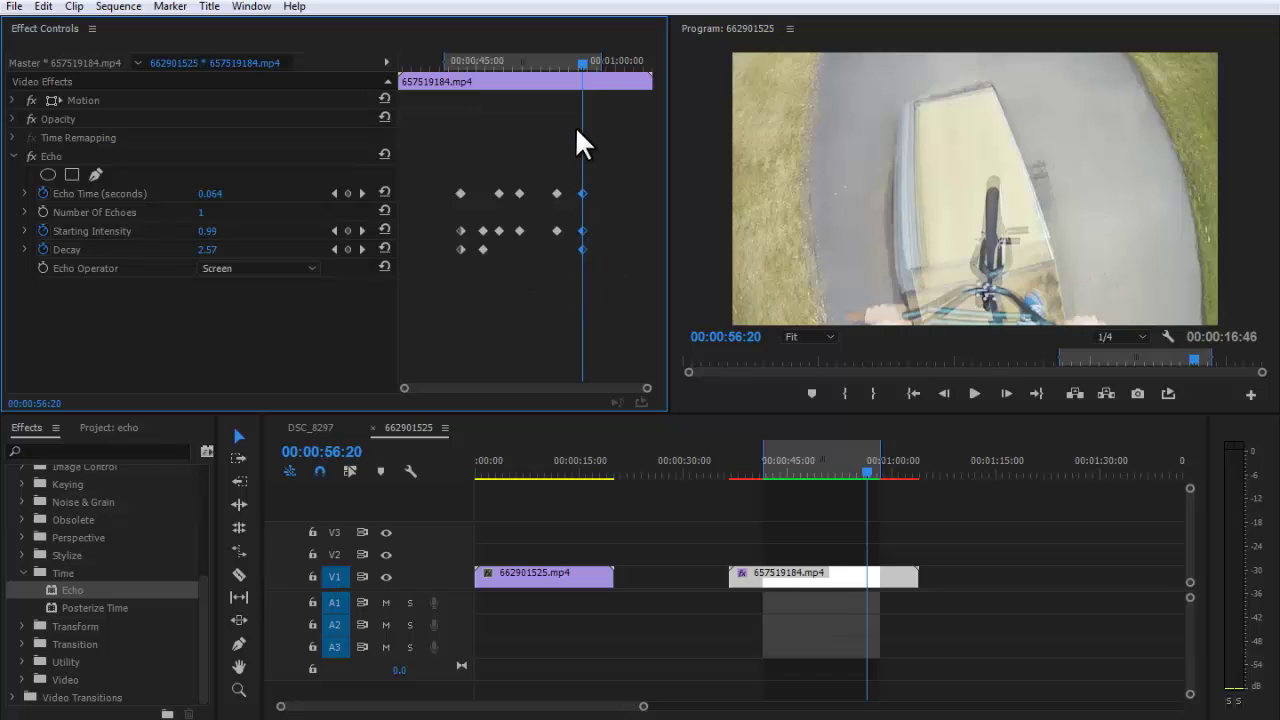
{"action": "left_click", "coordinate": [622, 63]}
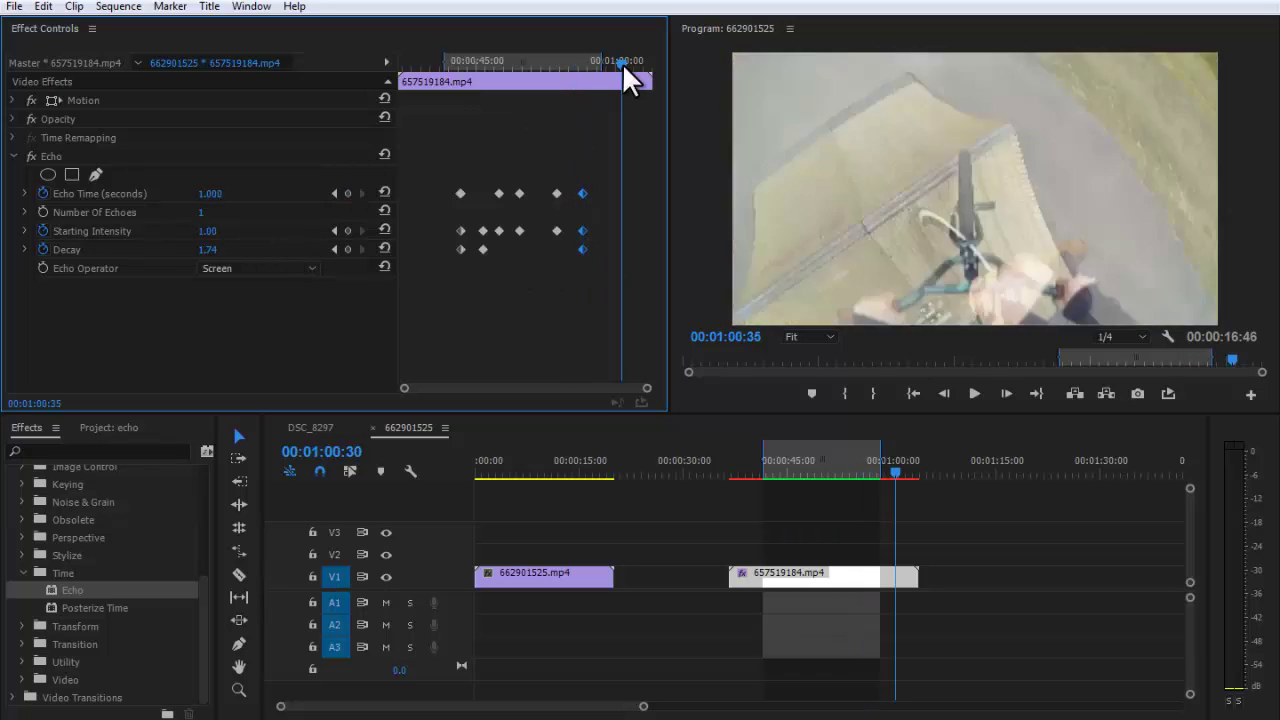
{"action": "left_click_drag", "start_coordinate": [622, 63], "coordinate": [584, 73]}
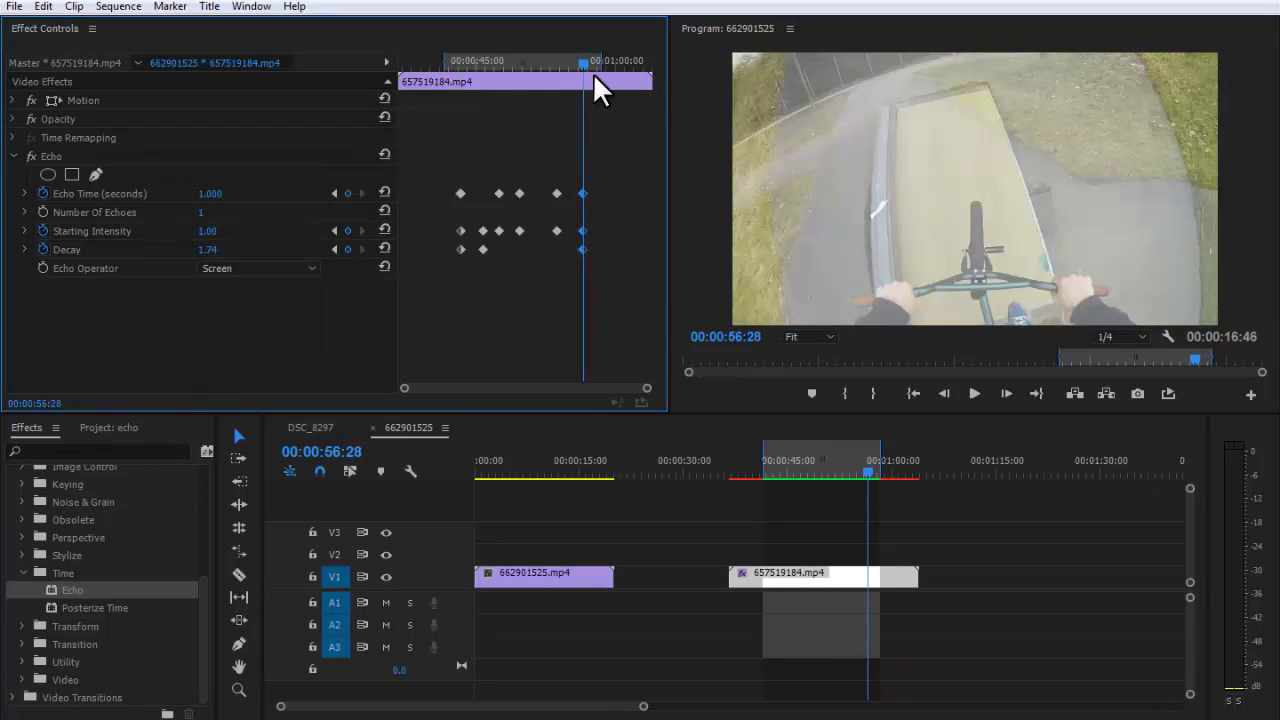
{"action": "left_click", "coordinate": [213, 194]}
{"action": "type", "text": "0"}
{"action": "key", "text": "Return"}
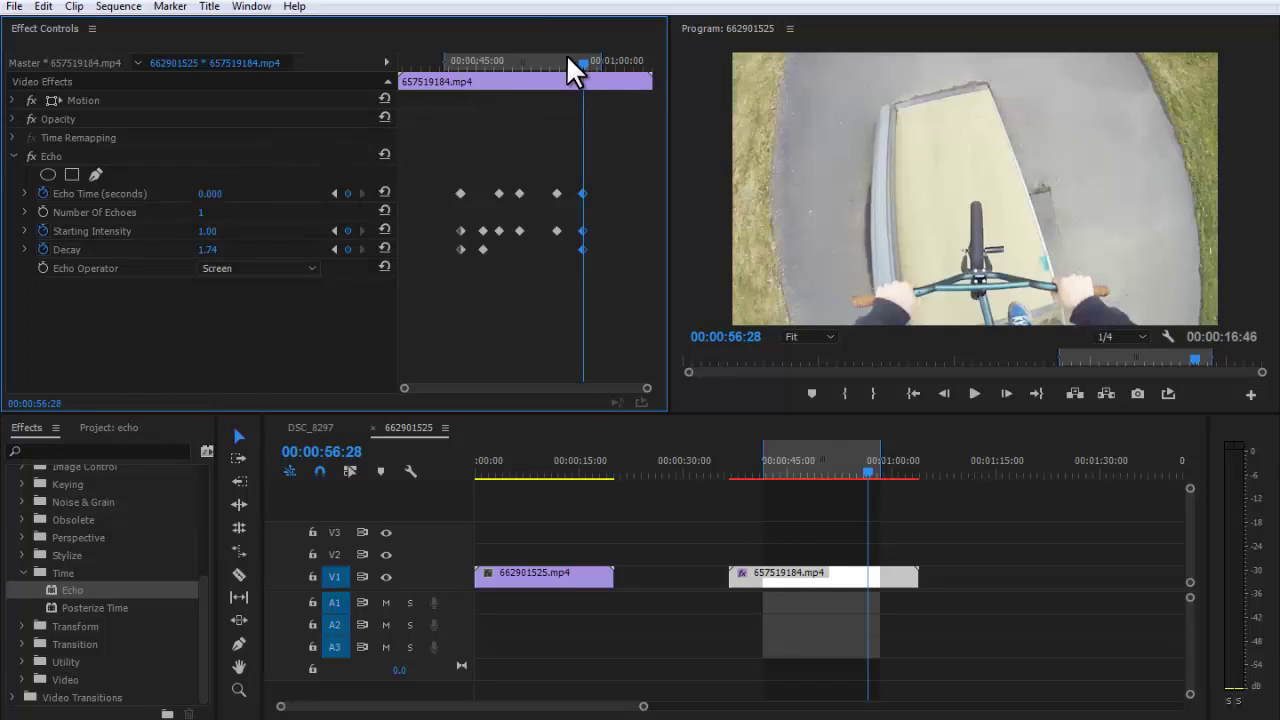
{"action": "left_click_drag", "start_coordinate": [568, 60], "coordinate": [492, 150]}
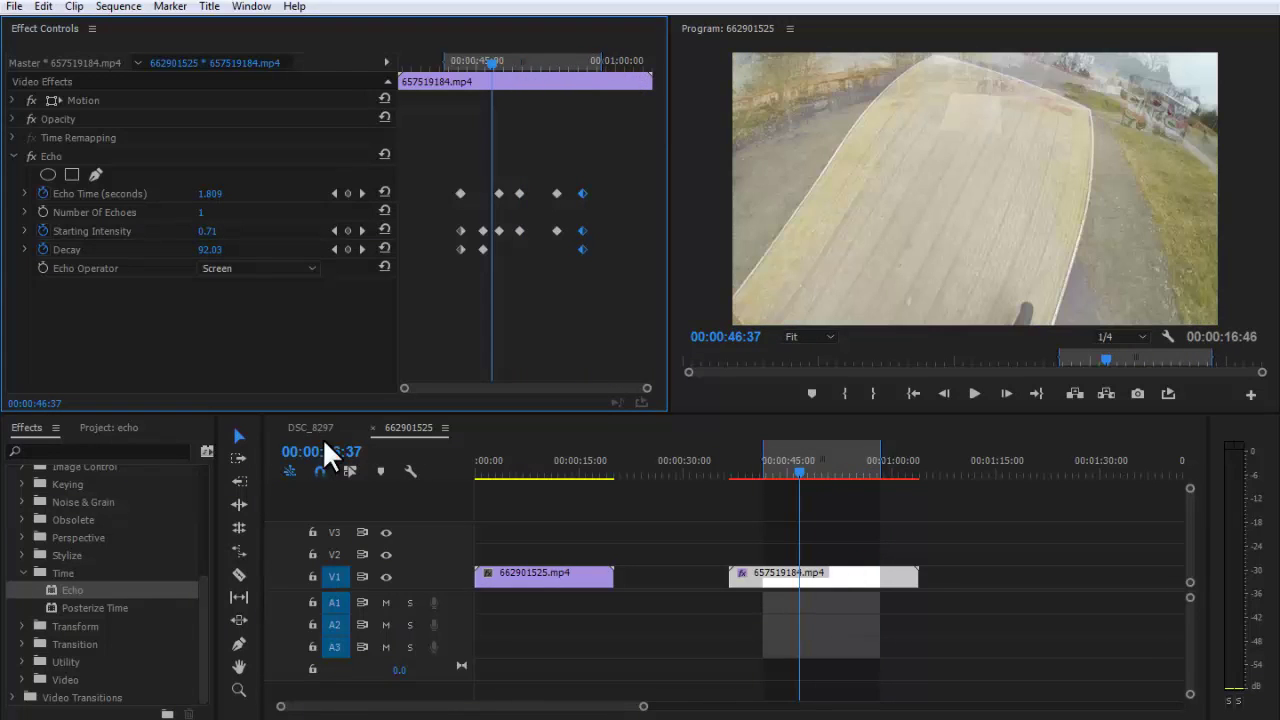
Switch to the DSC_8297 sequence, scrub through the faint clip and open it as a nested sequence
{"action": "left_click", "coordinate": [311, 430]}
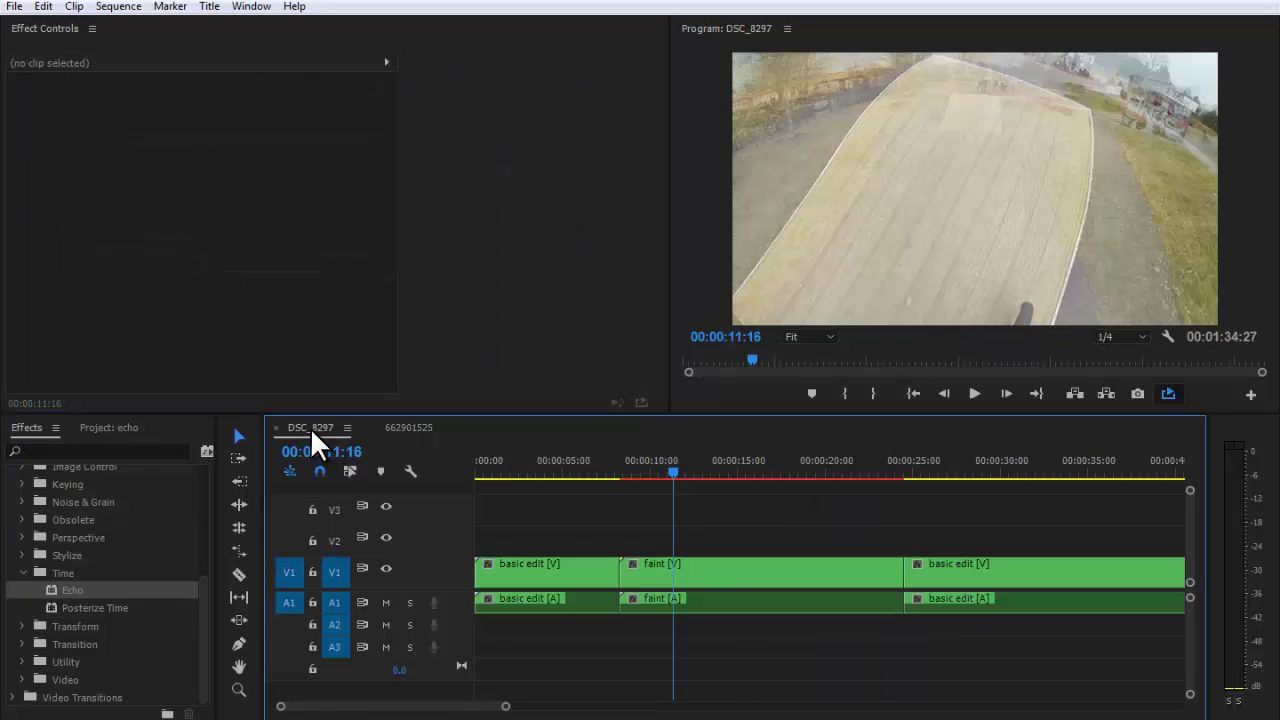
{"action": "left_click", "coordinate": [715, 470]}
{"action": "left_click_drag", "start_coordinate": [755, 465], "coordinate": [763, 466]}
{"action": "left_click_drag", "start_coordinate": [739, 522], "coordinate": [703, 560]}
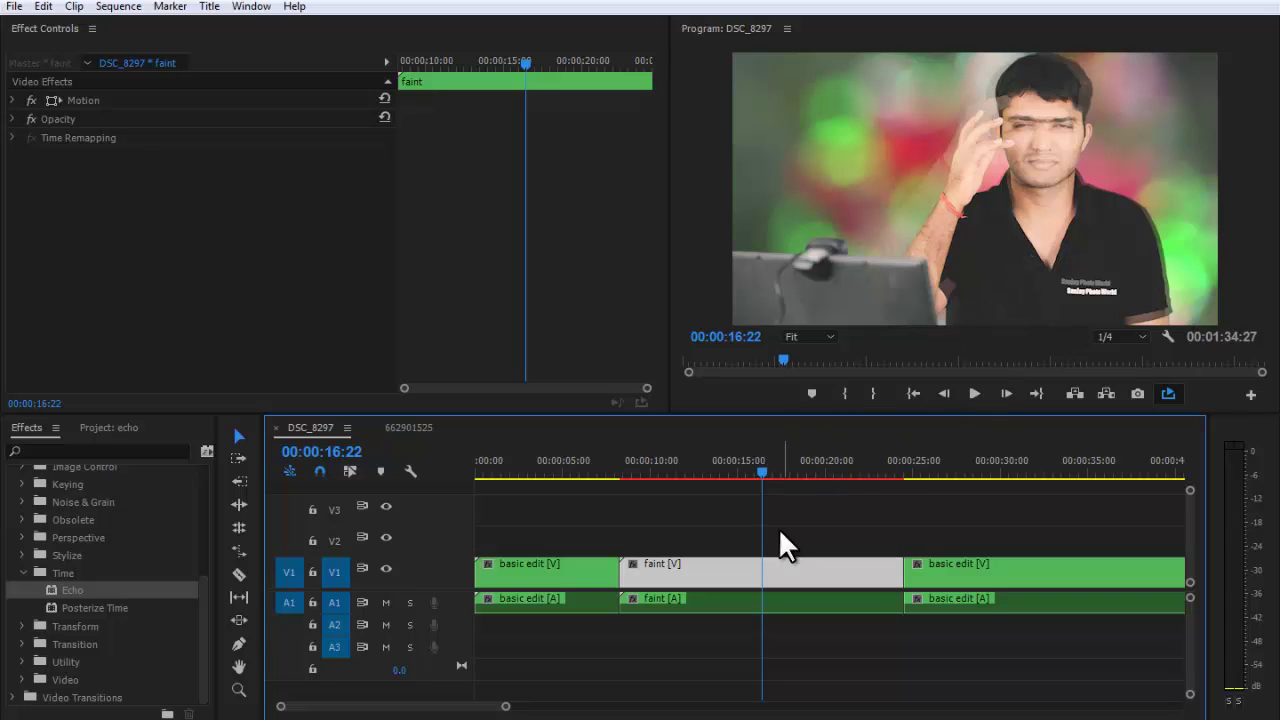
{"action": "left_click", "coordinate": [730, 470]}
{"action": "double_click", "coordinate": [752, 574]}
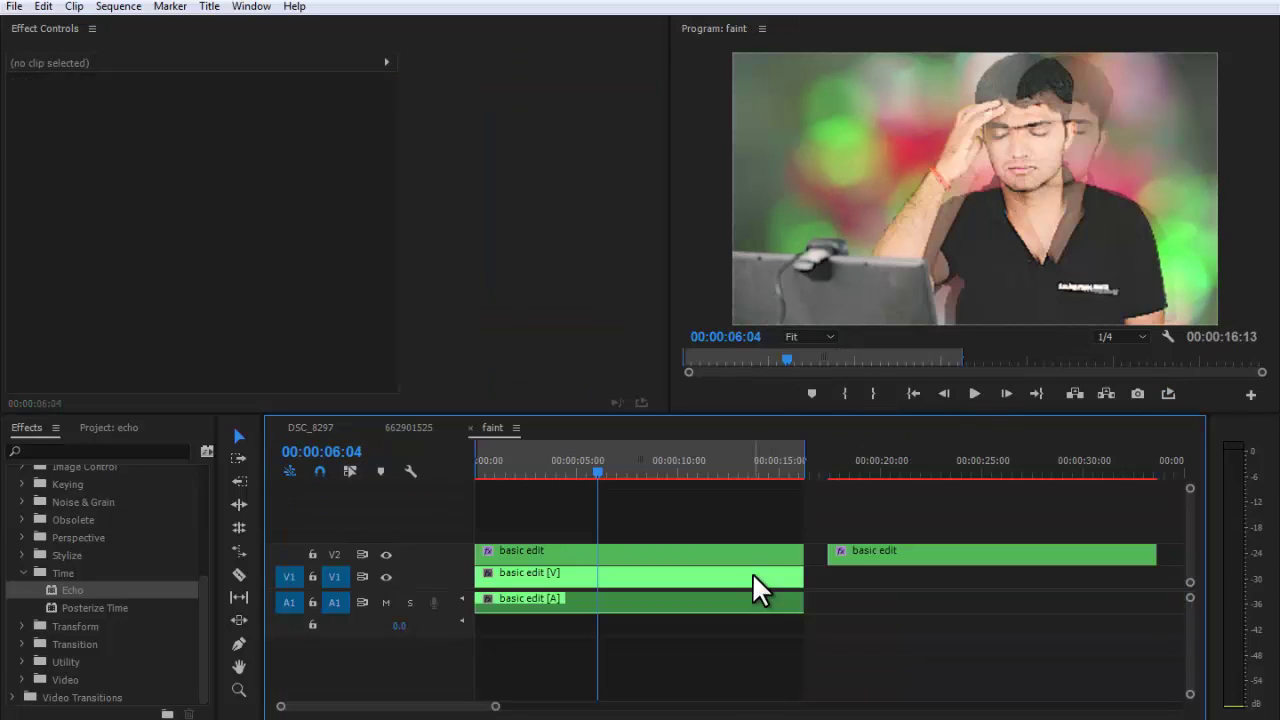
Examine the Echo keyframes on the first basic edit clip on V2 in the faint sequence
{"action": "left_click_drag", "start_coordinate": [637, 458], "coordinate": [495, 474]}
{"action": "left_click", "coordinate": [552, 553]}
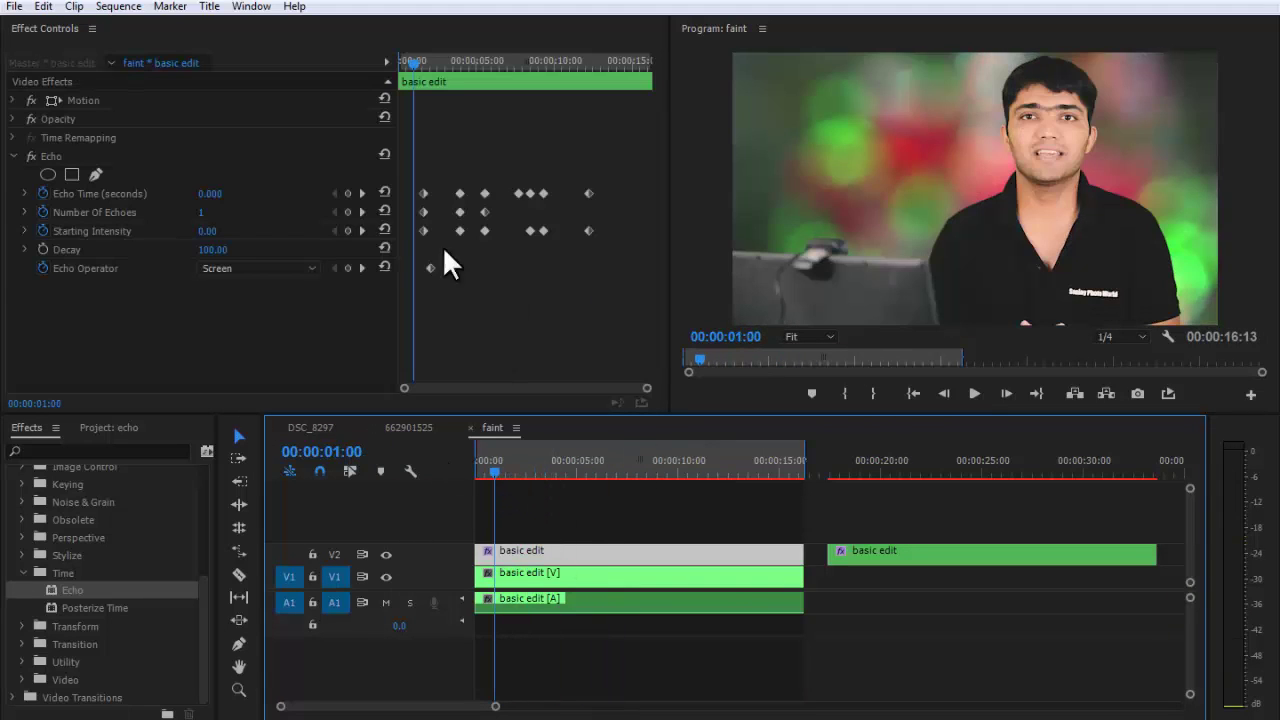
{"action": "left_click_drag", "start_coordinate": [404, 60], "coordinate": [394, 84]}
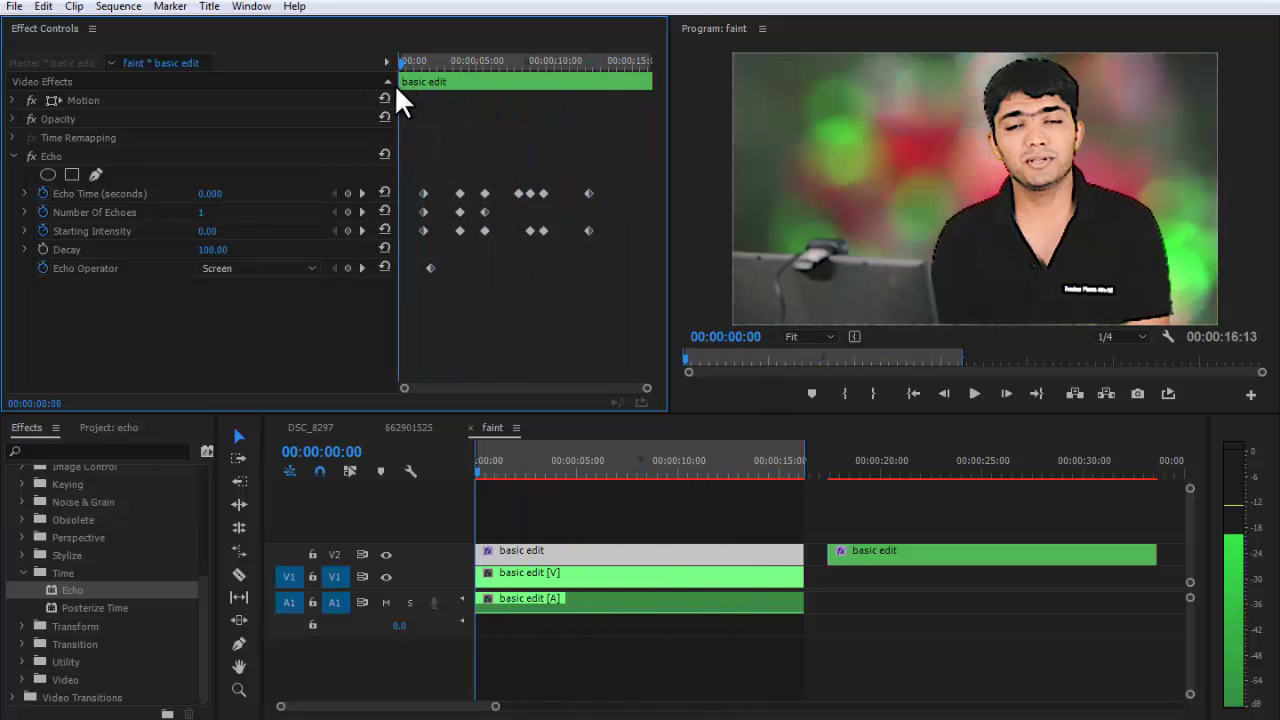
Preview the second basic edit clip up to 00:00:22:33, and play the faint sequence from its beginning
{"action": "left_click_drag", "start_coordinate": [848, 465], "coordinate": [935, 448]}
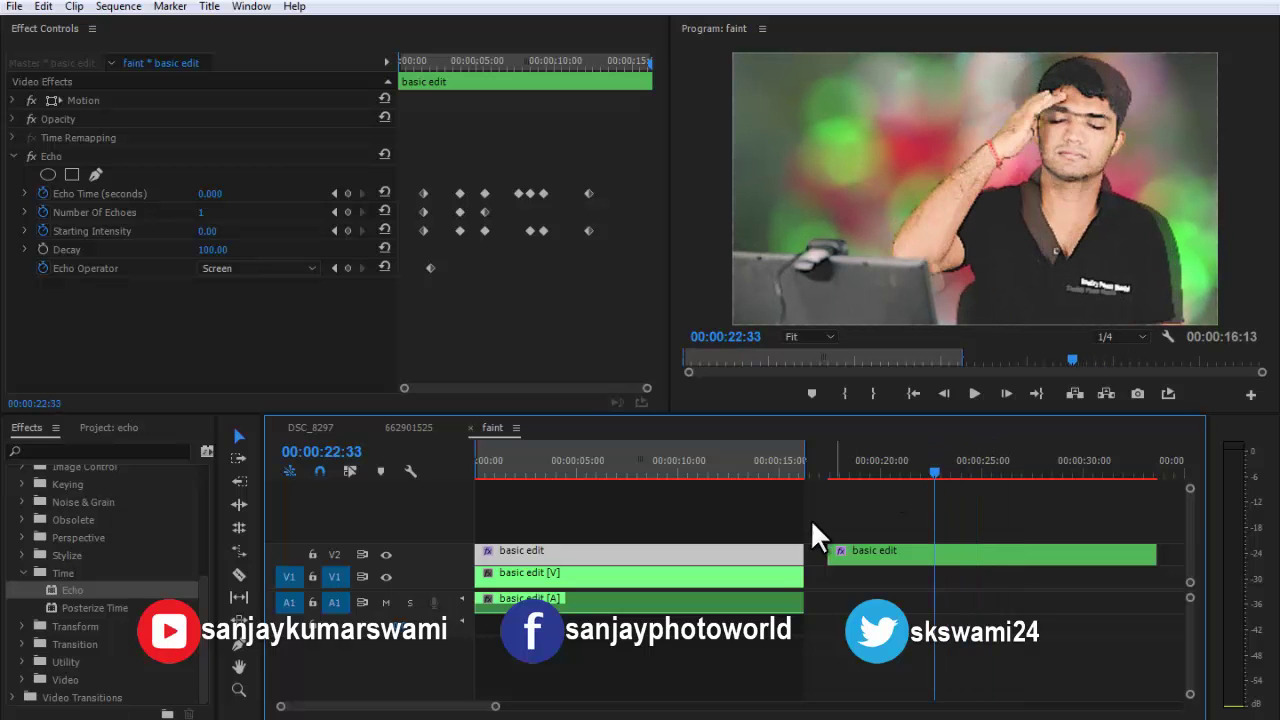
{"action": "key", "text": "Up"}
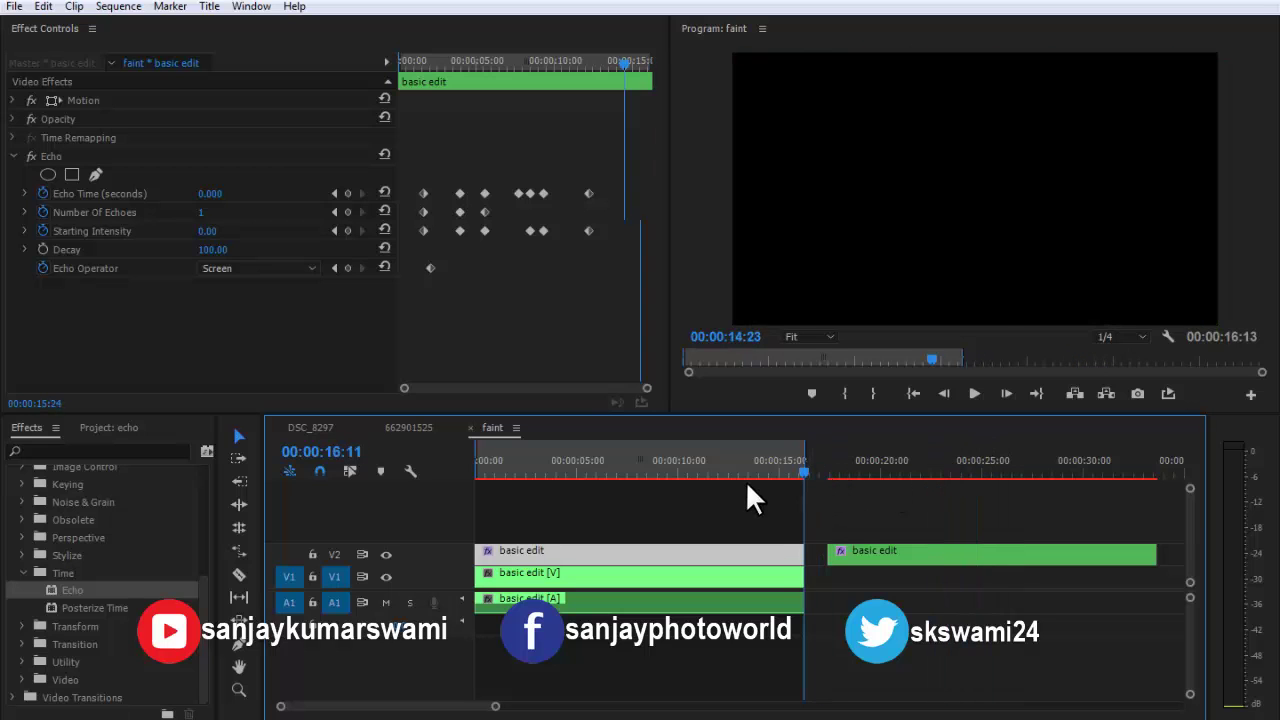
{"action": "key", "text": "Home"}
{"action": "key", "text": "space"}
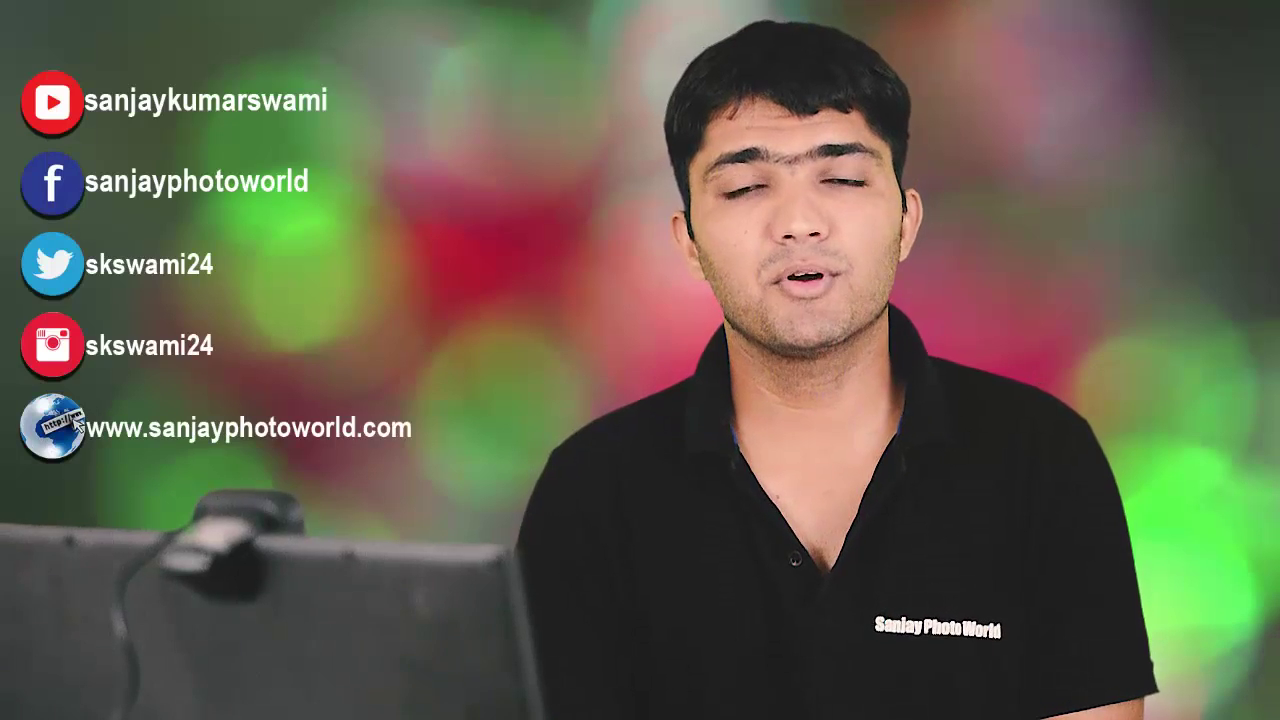